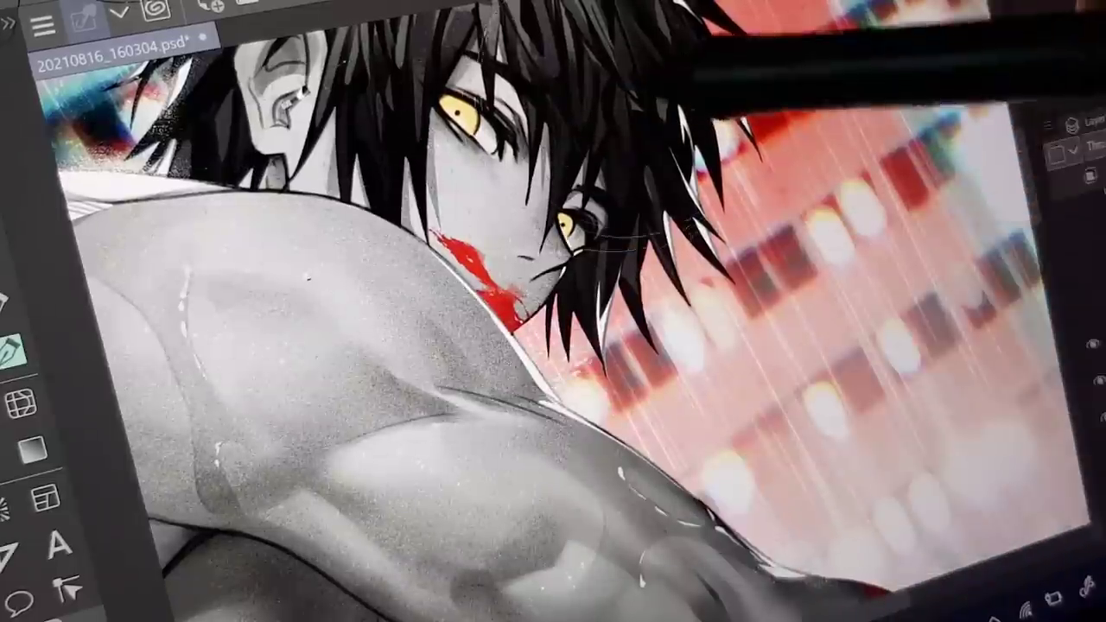
# - Brush red blocky glitch shapes into the background just right of the hair
pyautogui.moveTo(889, 60); pyautogui.dragTo(812, 212)
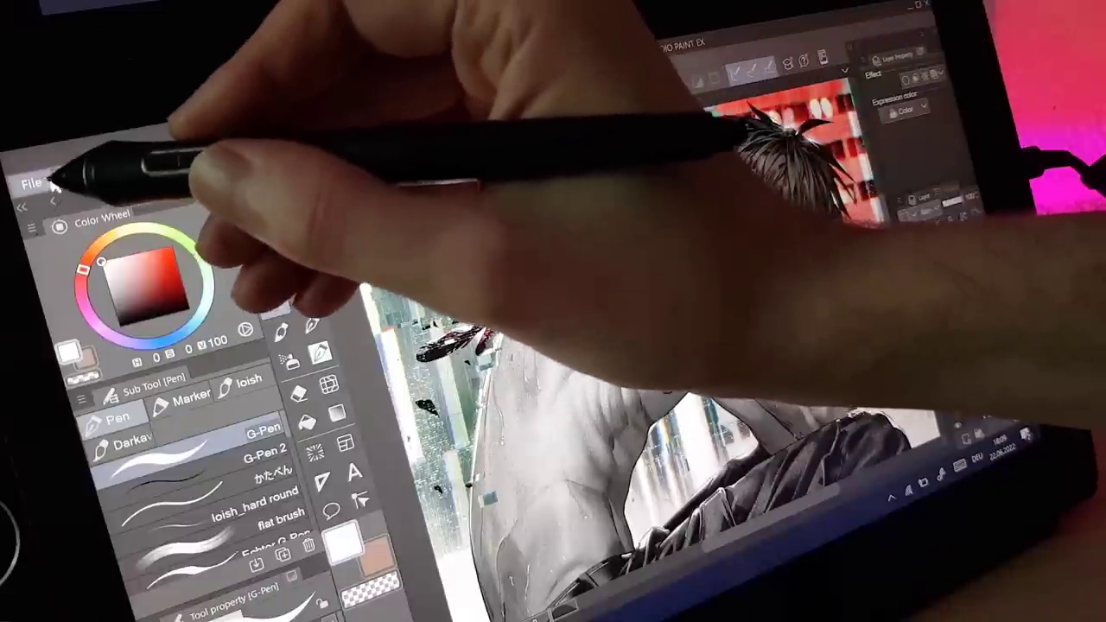
# - Save a duplicate of the file, then flatten the picture and copy it
pyautogui.click(59, 185)
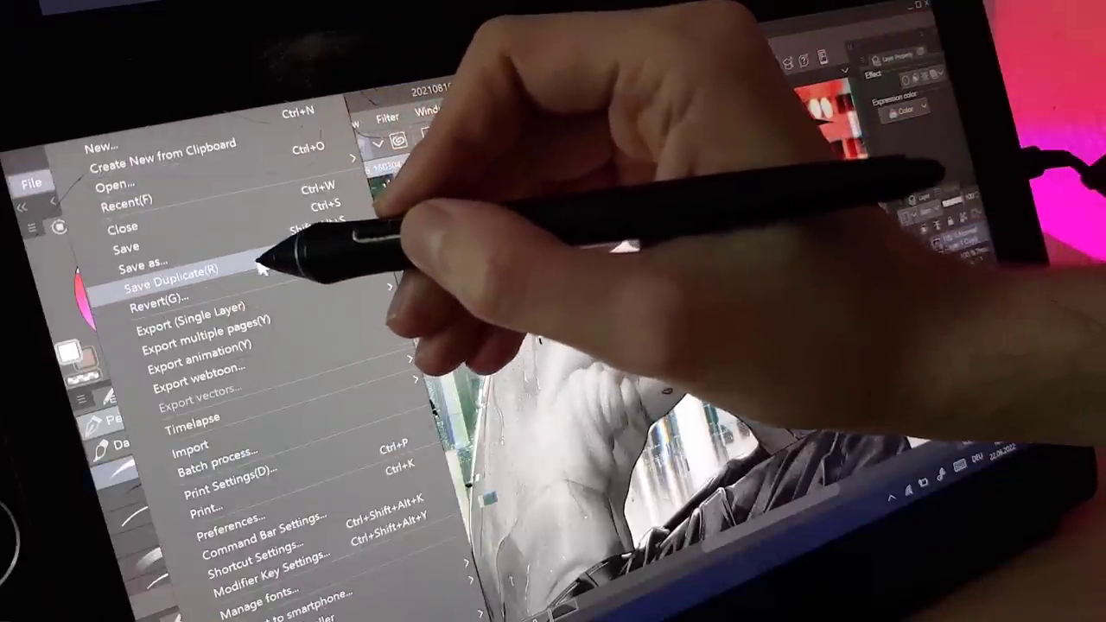
pyautogui.moveTo(358, 233)
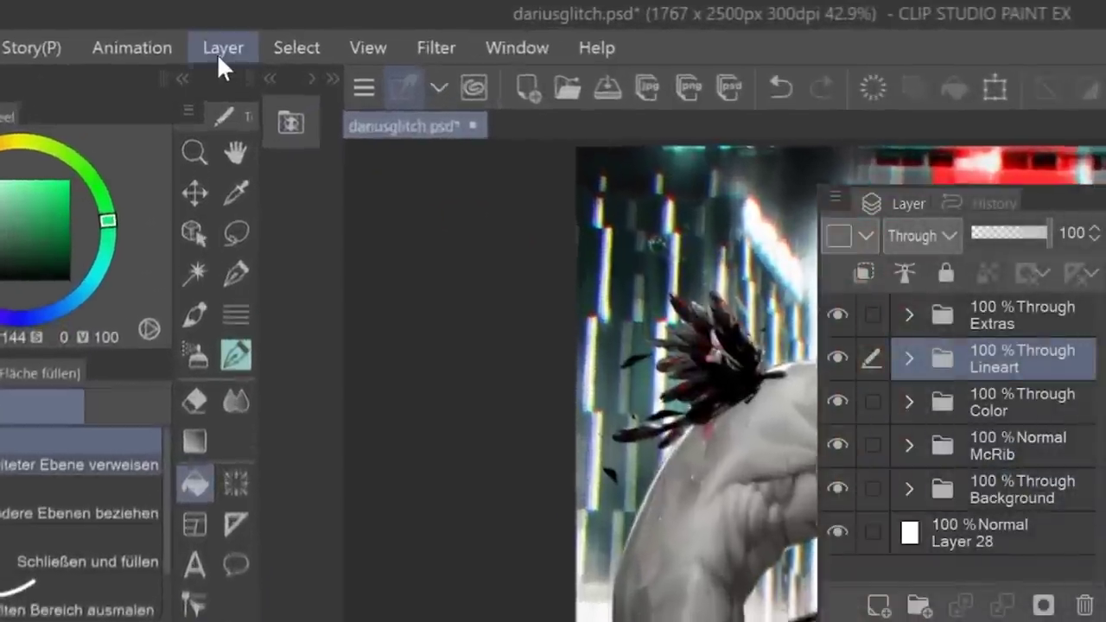
pyautogui.click(213, 32)
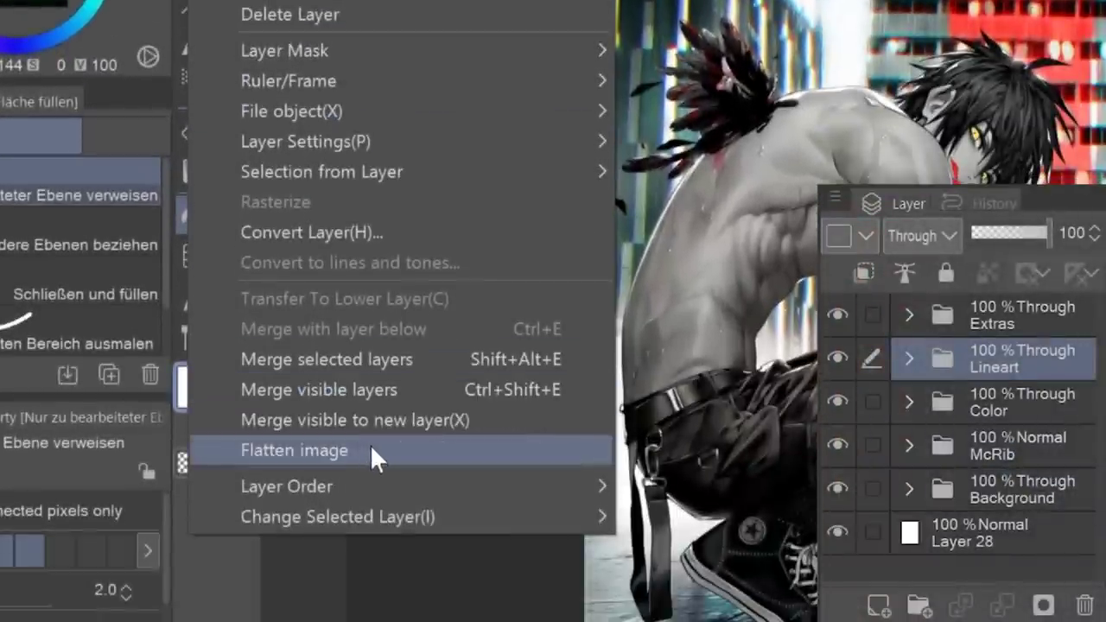
pyautogui.click(370, 450)
pyautogui.click(90, 47)
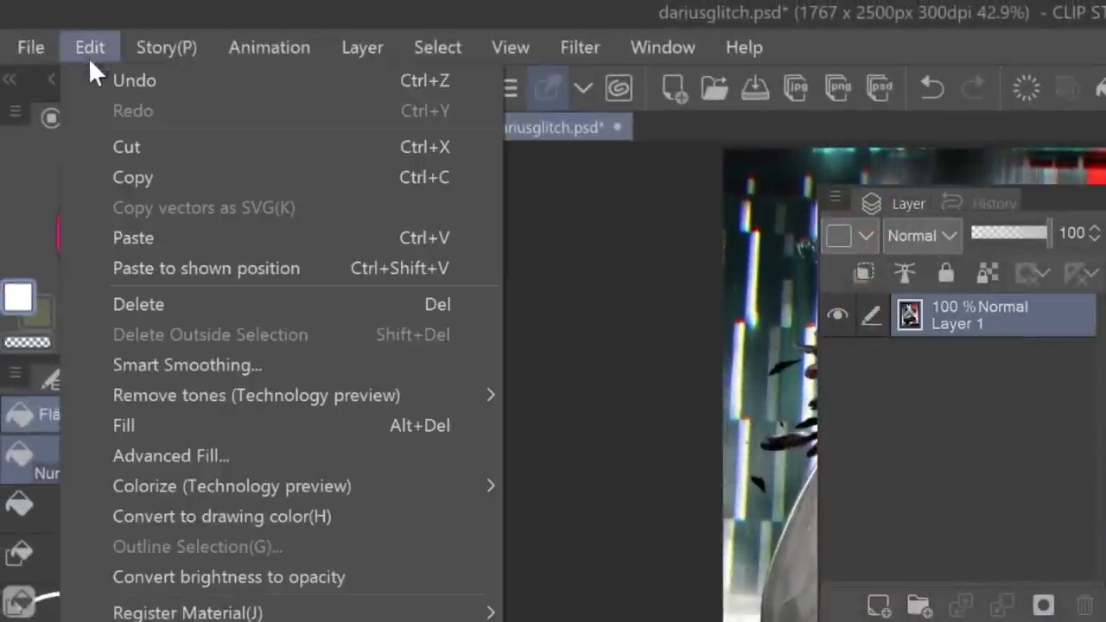
pyautogui.click(146, 176)
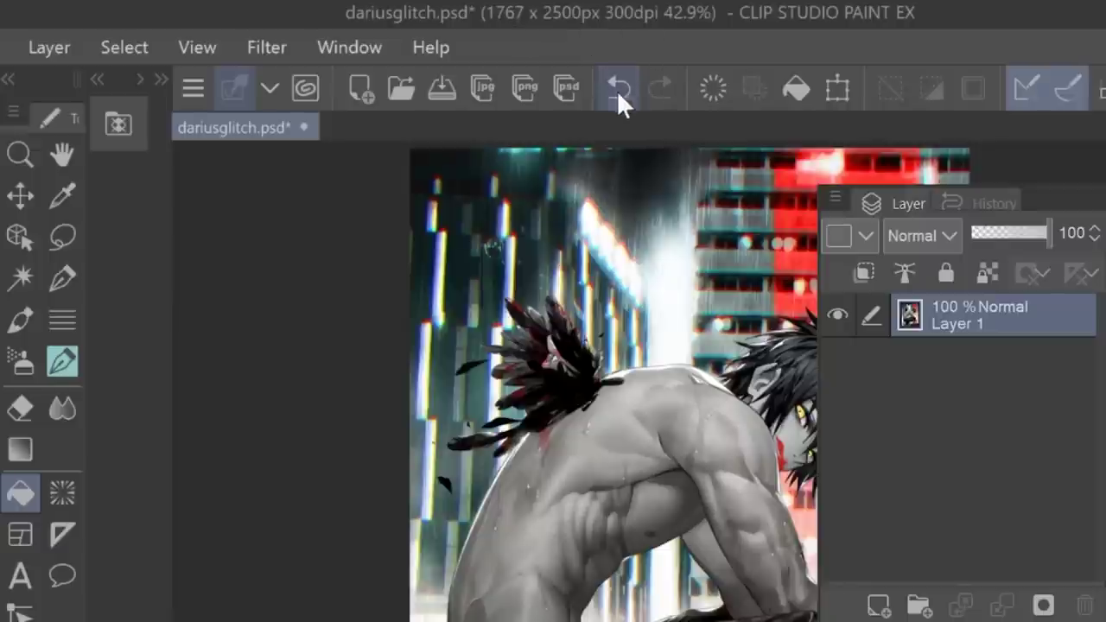
# - Undo the flatten and paste the flattened copy above Extras as visible Layer 1 Copy
pyautogui.click(622, 91)
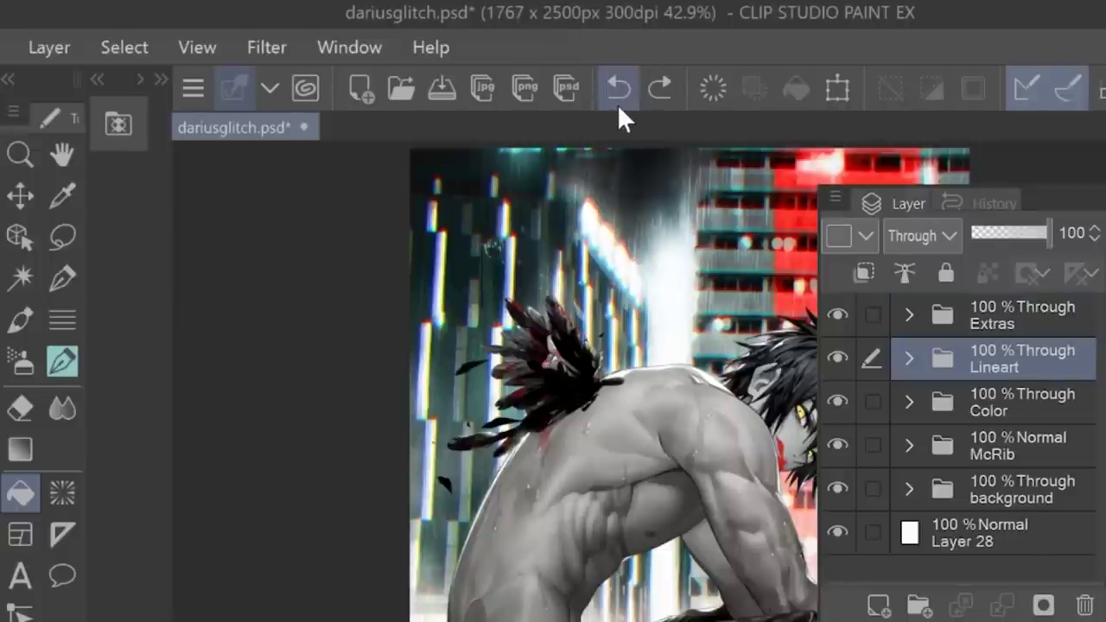
pyautogui.click(1002, 320)
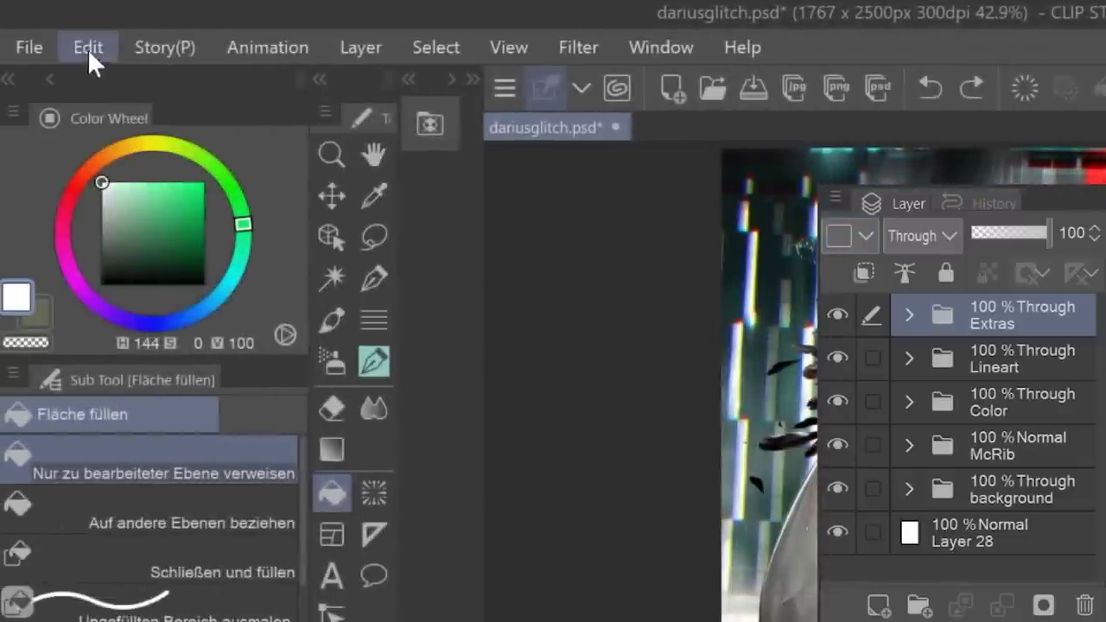
pyautogui.click(87, 48)
pyautogui.click(159, 241)
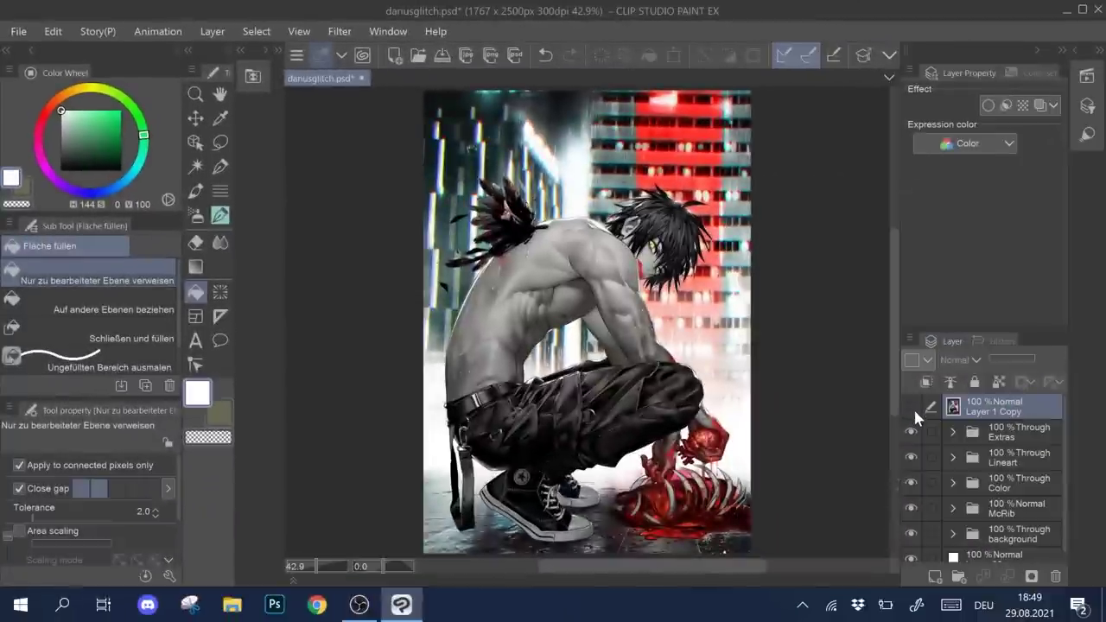
pyautogui.click(911, 406)
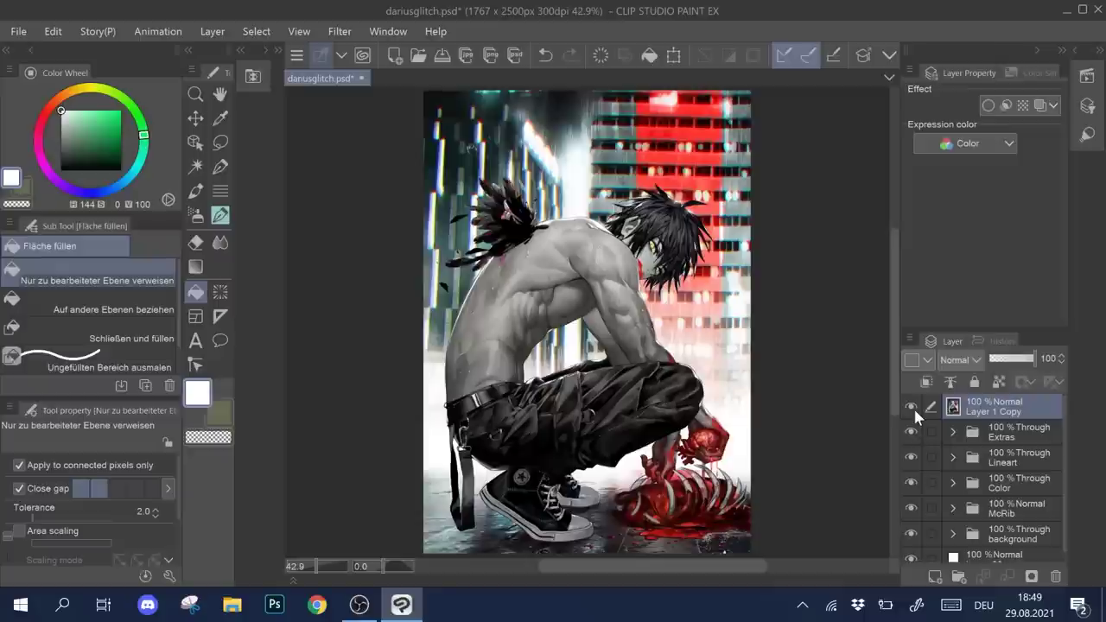
# - With the Rectangle selection, add six small rectangles around the head and nearby building windows
pyautogui.click(220, 143)
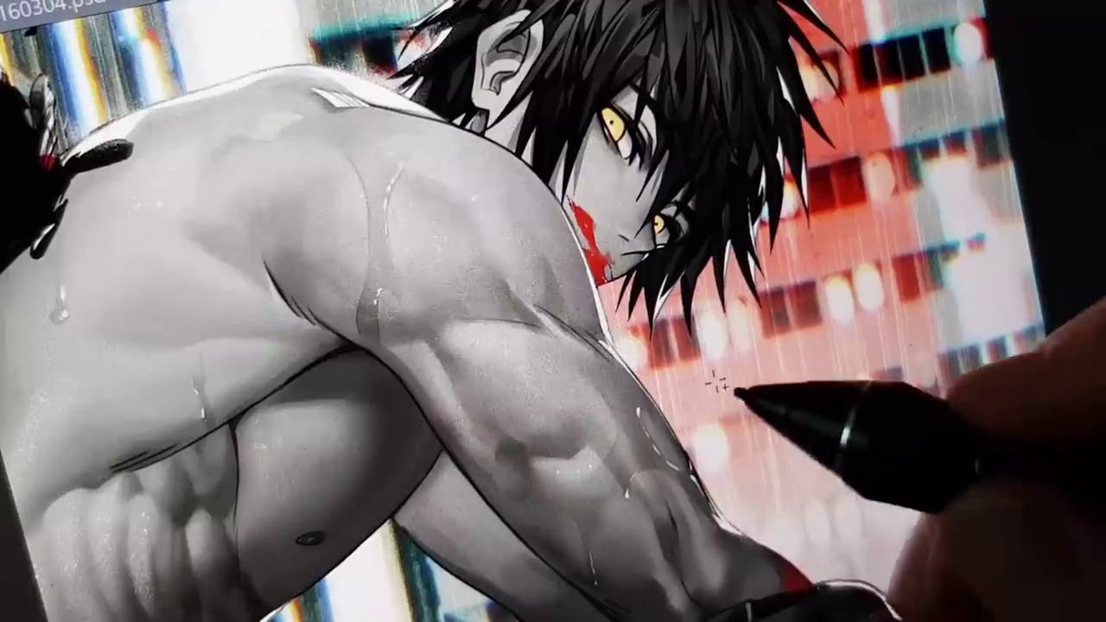
pyautogui.moveTo(710, 383); pyautogui.dragTo(787, 445)
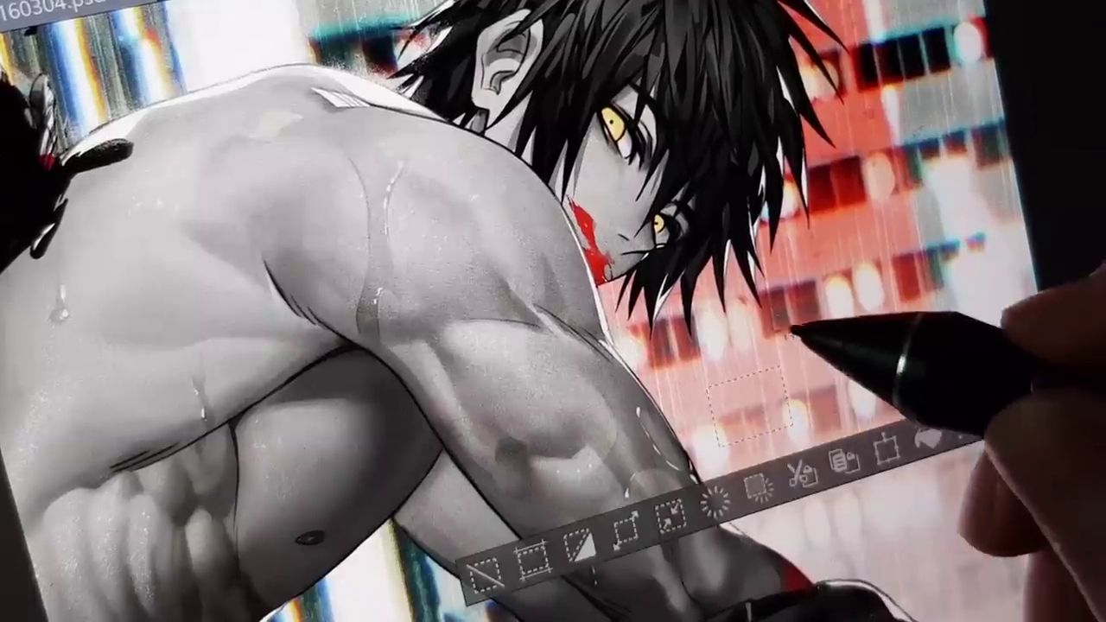
pyautogui.moveTo(779, 318); pyautogui.dragTo(851, 355)
pyautogui.moveTo(795, 269); pyautogui.dragTo(842, 320)
pyautogui.moveTo(851, 367); pyautogui.dragTo(889, 397)
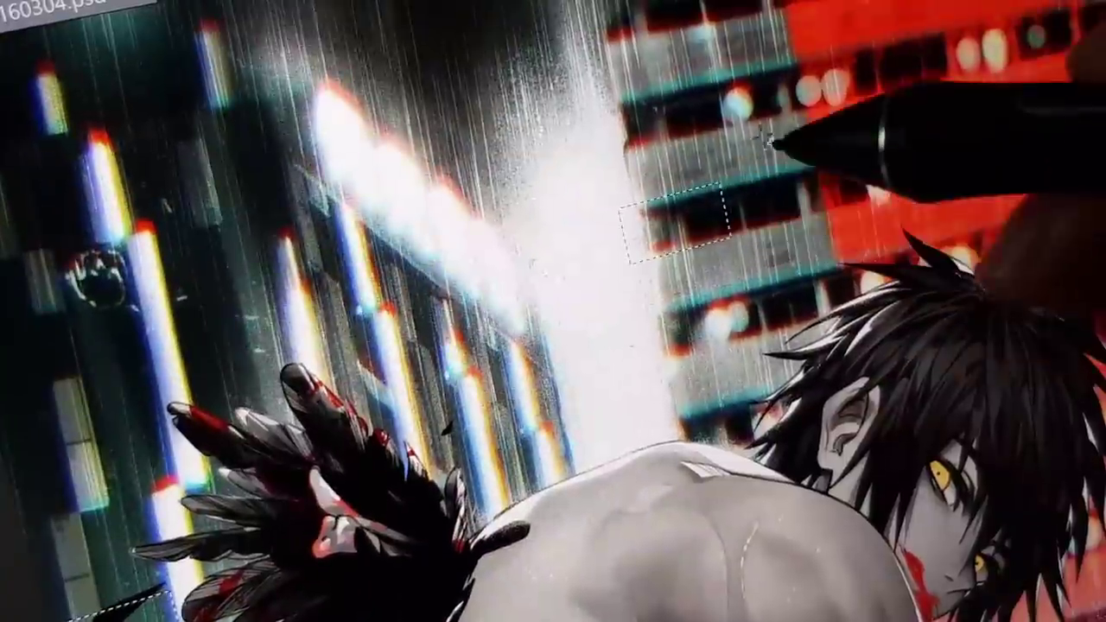
pyautogui.moveTo(595, 338); pyautogui.dragTo(733, 393)
pyautogui.moveTo(710, 259); pyautogui.dragTo(773, 294)
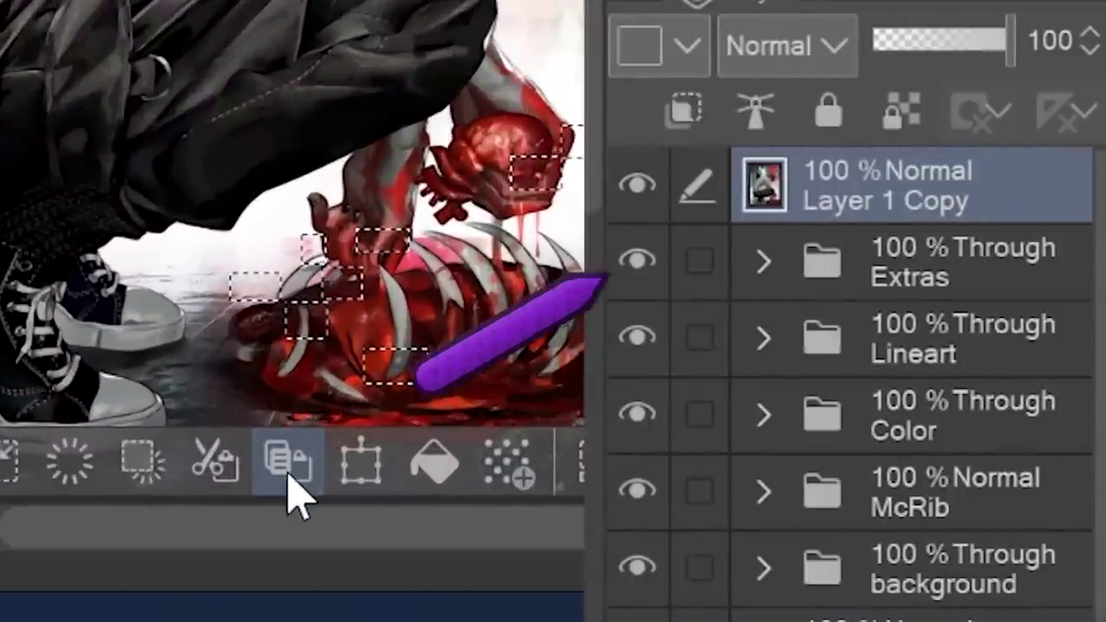
# - Paste the selected blocks to a new layer and apply a Rectangular wave with fewer waves and higher minimum amplitude
pyautogui.click(287, 464)
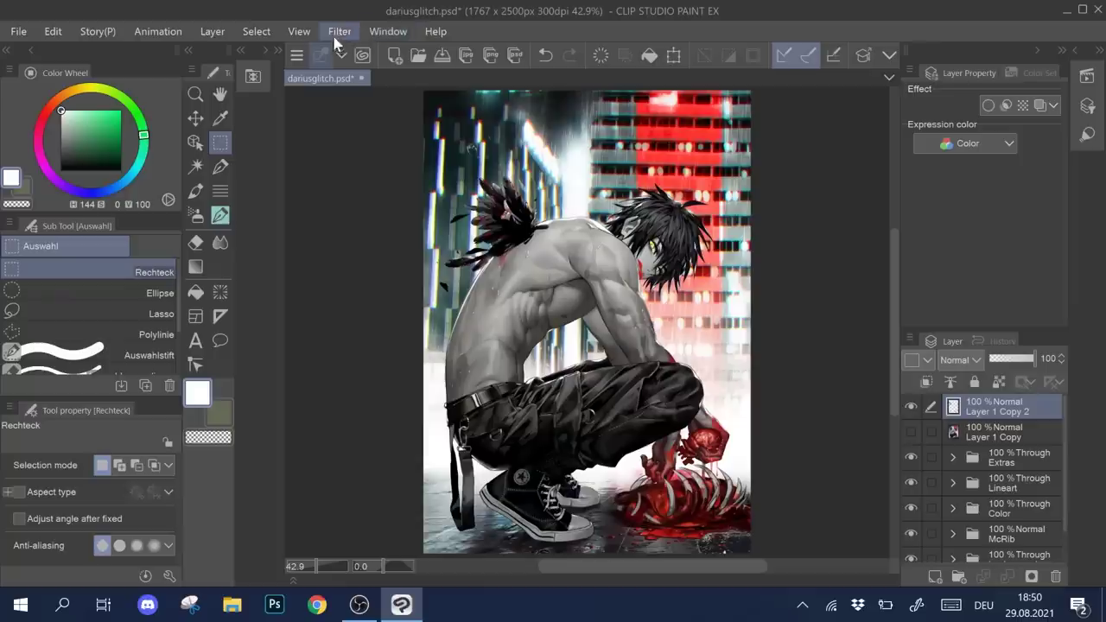
pyautogui.click(339, 36)
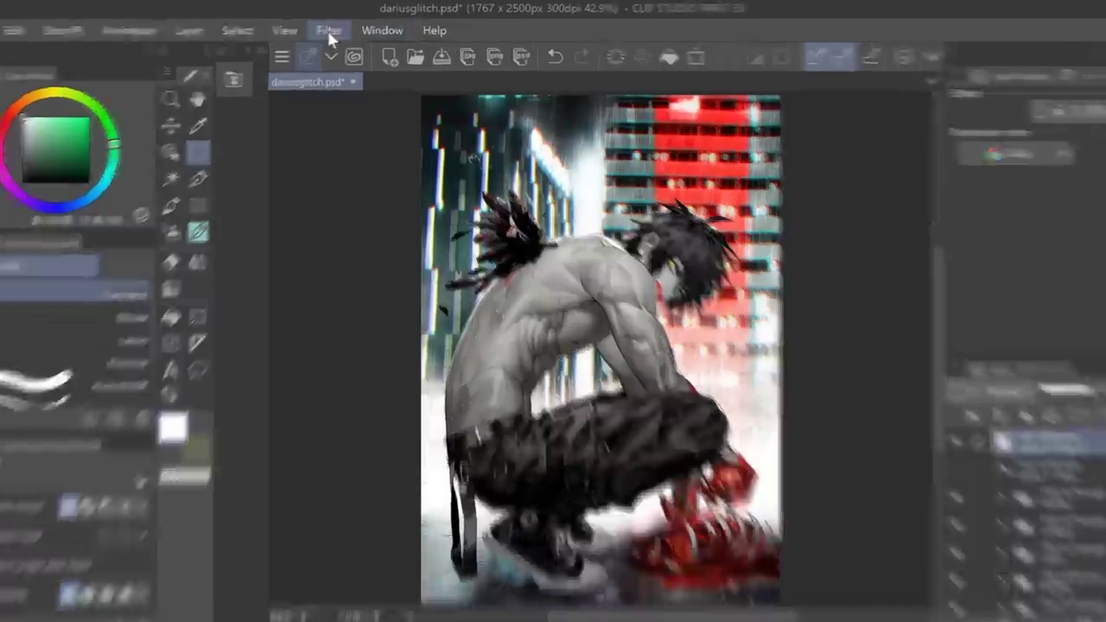
pyautogui.moveTo(312, 124)
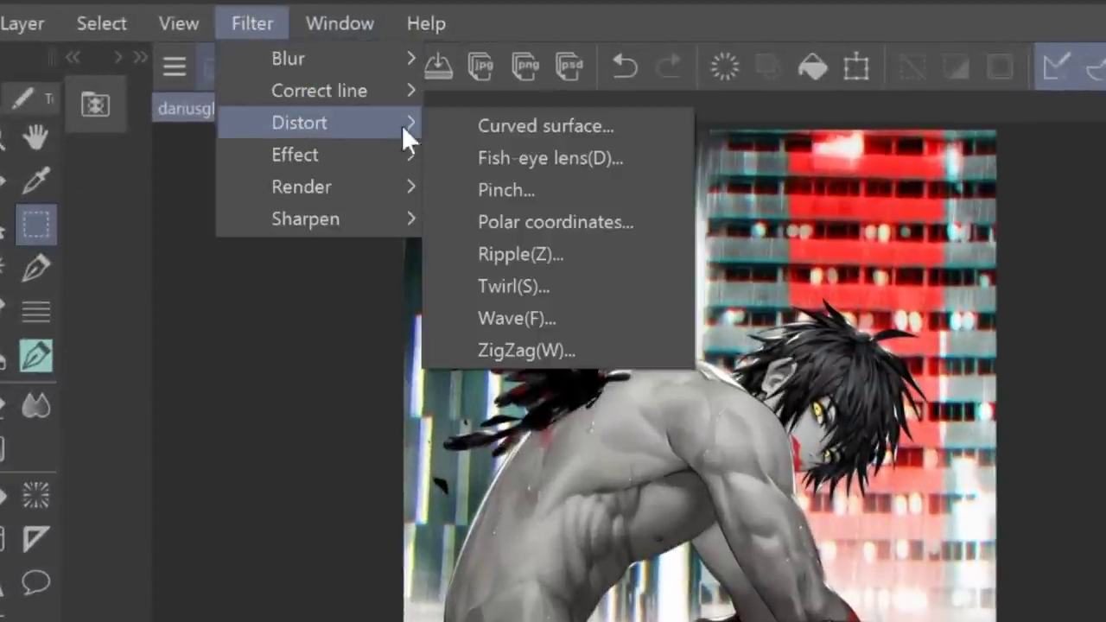
pyautogui.click(517, 318)
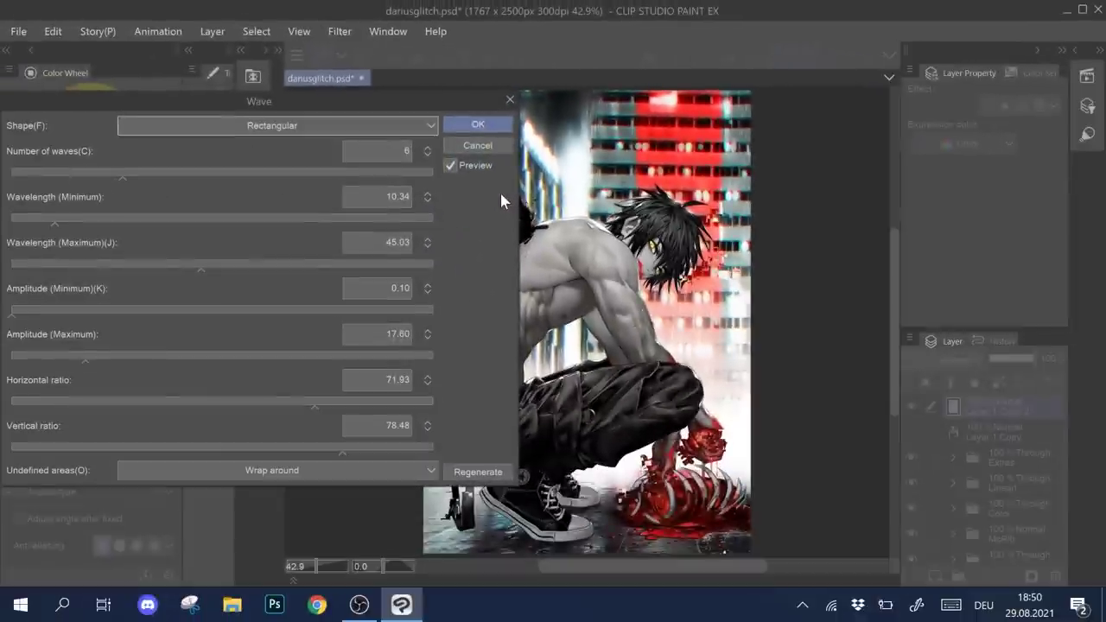
pyautogui.click(353, 121)
pyautogui.click(353, 111)
pyautogui.moveTo(359, 103); pyautogui.dragTo(1012, 46)
pyautogui.click(751, 125)
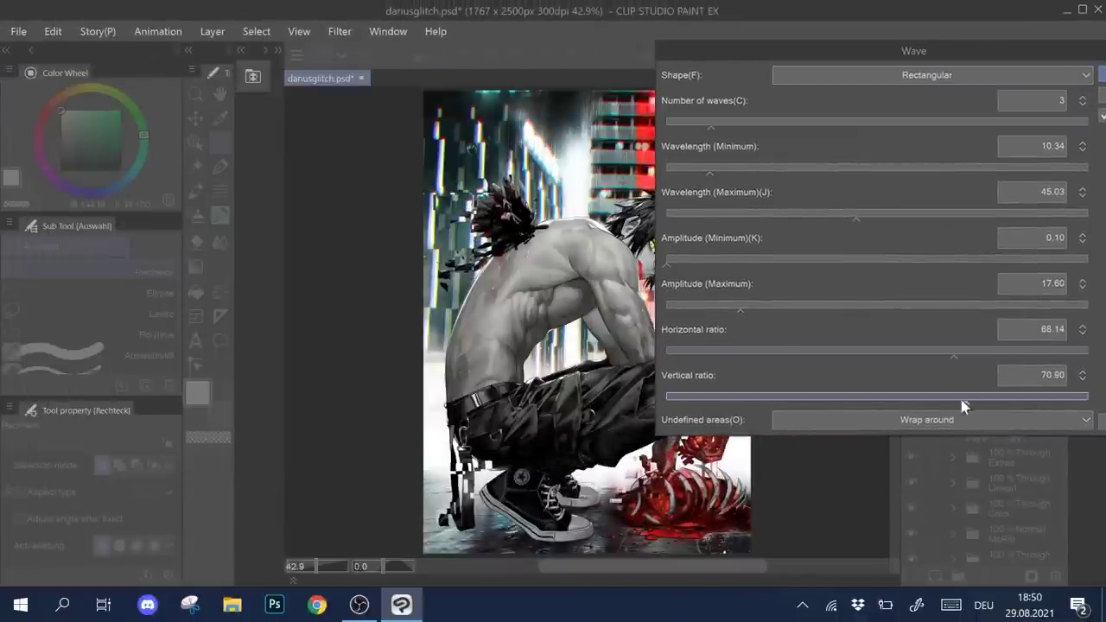
pyautogui.moveTo(755, 265); pyautogui.dragTo(779, 264)
pyautogui.moveTo(888, 38); pyautogui.dragTo(251, 50)
pyautogui.click(536, 109)
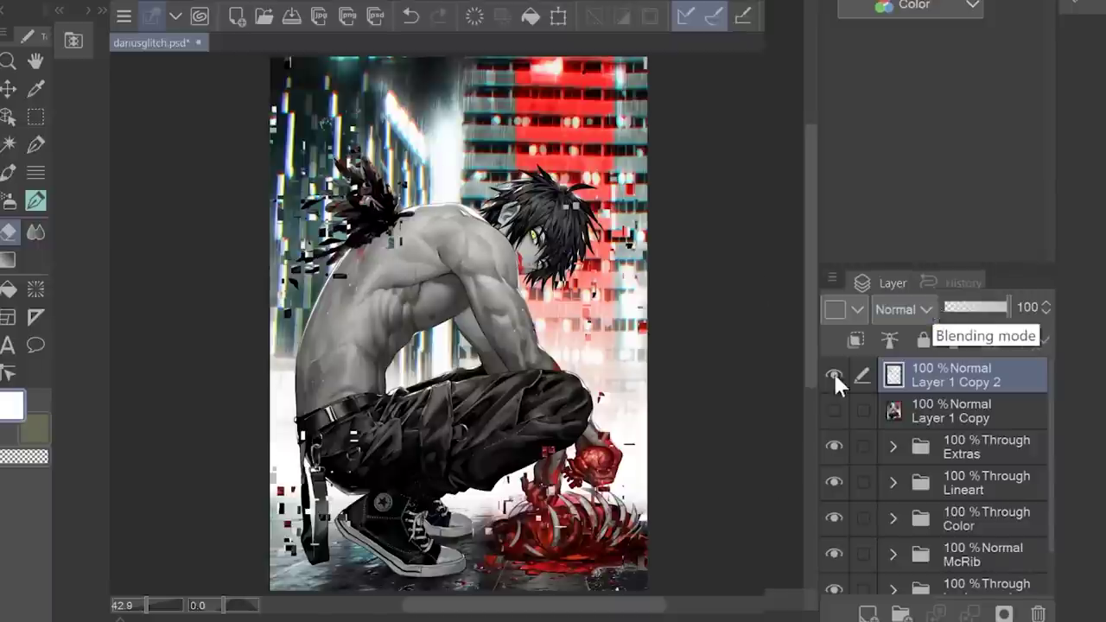
# - Hide Layer 1 Copy 2, then duplicate and merge the heart folder and move heart Copy above Extras
pyautogui.click(833, 374)
pyautogui.click(896, 442)
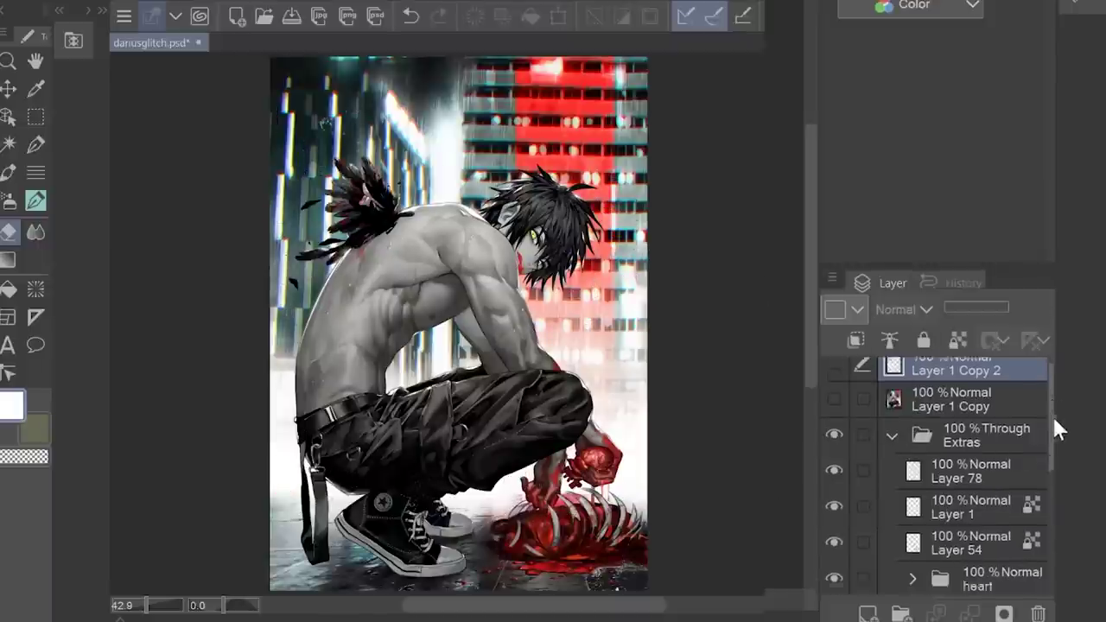
pyautogui.scroll(-3, 1007, 458)
pyautogui.rightClick(1005, 454)
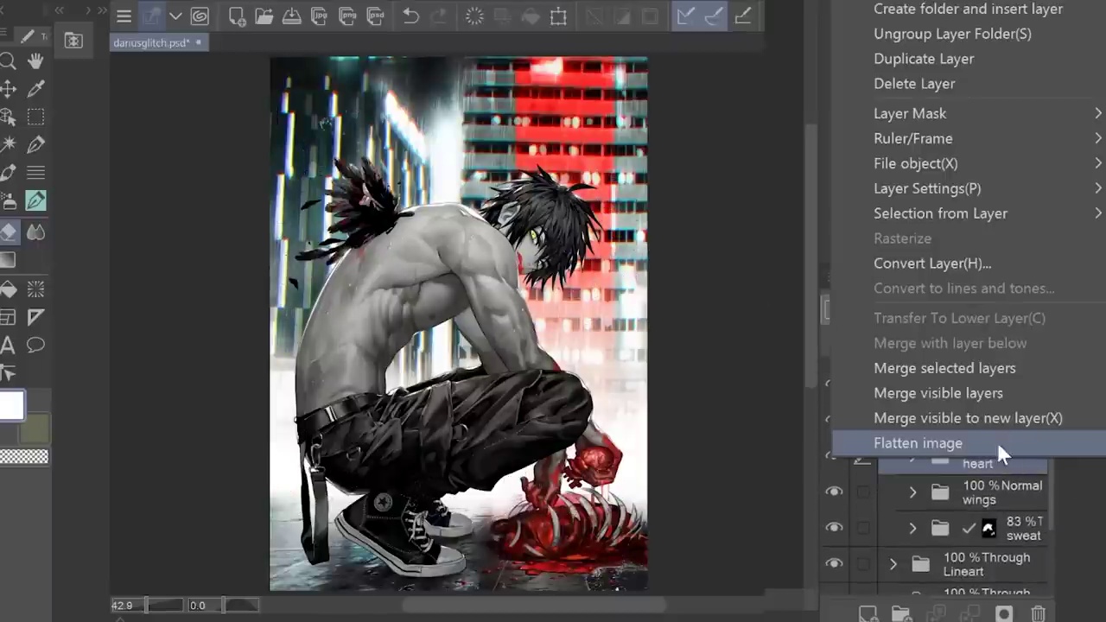
pyautogui.click(940, 61)
pyautogui.rightClick(1006, 460)
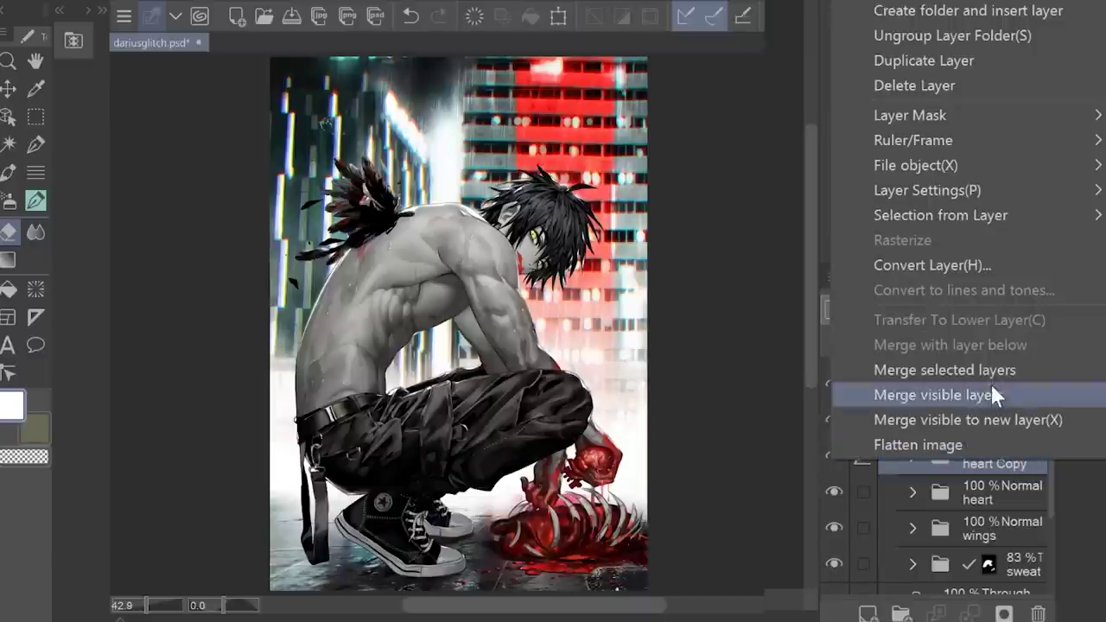
pyautogui.click(1015, 369)
pyautogui.moveTo(1049, 472); pyautogui.dragTo(976, 367)
# - Duplicate and merge the McRib folder, placing McRib Copy above heart Copy
pyautogui.rightClick(985, 572)
pyautogui.click(956, 171)
pyautogui.rightClick(959, 572)
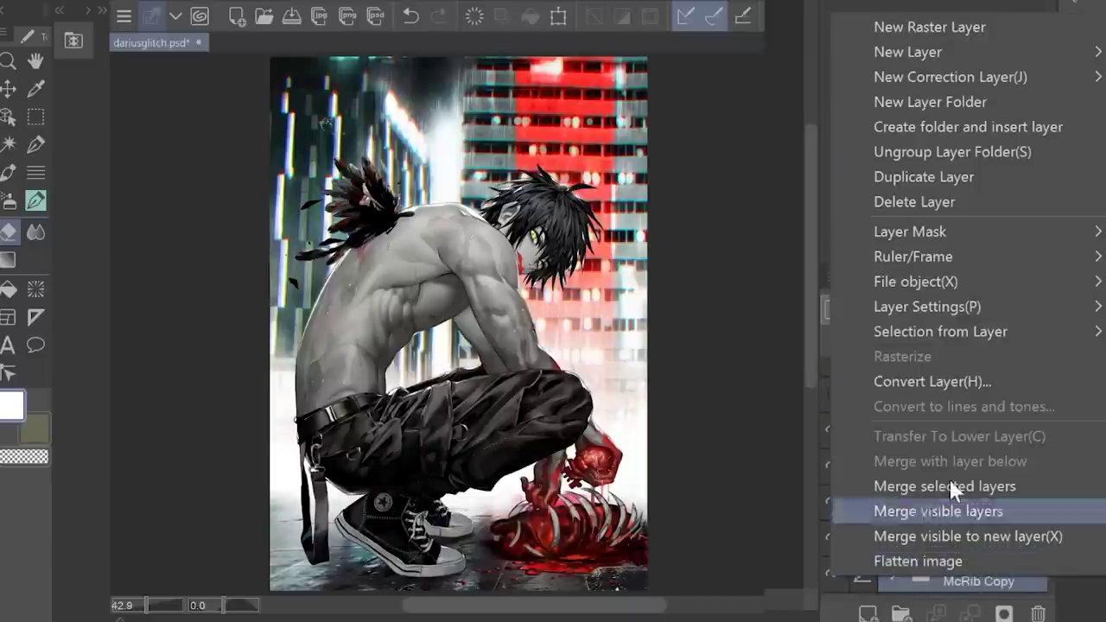
pyautogui.click(950, 486)
pyautogui.moveTo(976, 572); pyautogui.dragTo(1041, 435)
# - Check the copies by toggling layer visibility, then merge McRib Copy down into heart Copy
pyautogui.scroll(-3, 1041, 435)
pyautogui.moveTo(833, 395); pyautogui.dragTo(833, 530)
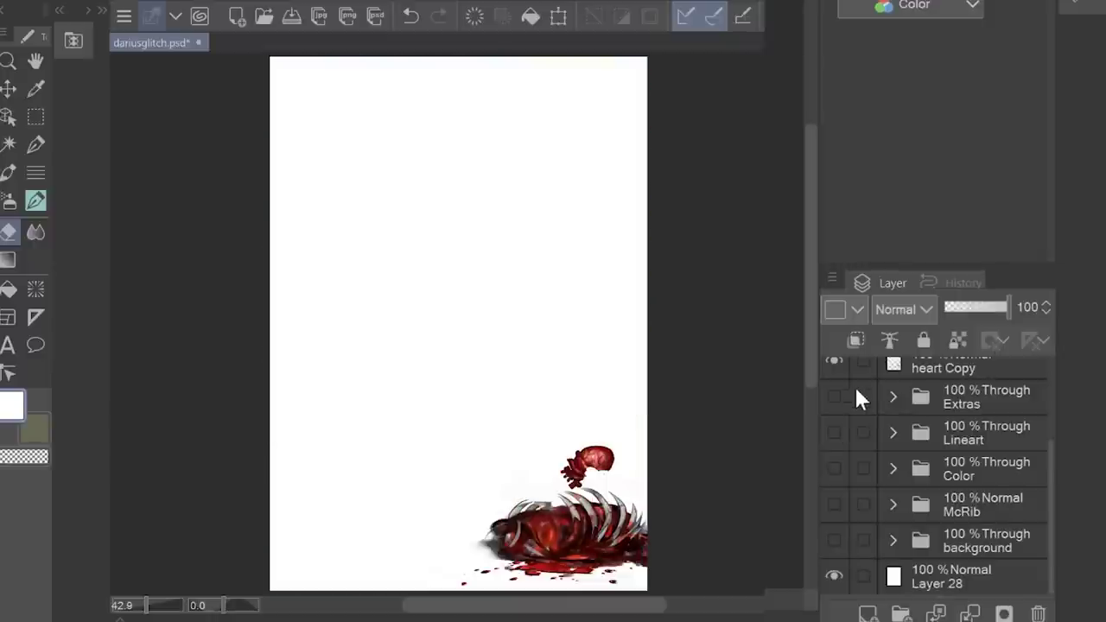
pyautogui.scroll(1, 1044, 433)
pyautogui.click(833, 397)
pyautogui.moveTo(833, 397); pyautogui.dragTo(831, 553)
pyautogui.scroll(1, 1052, 436)
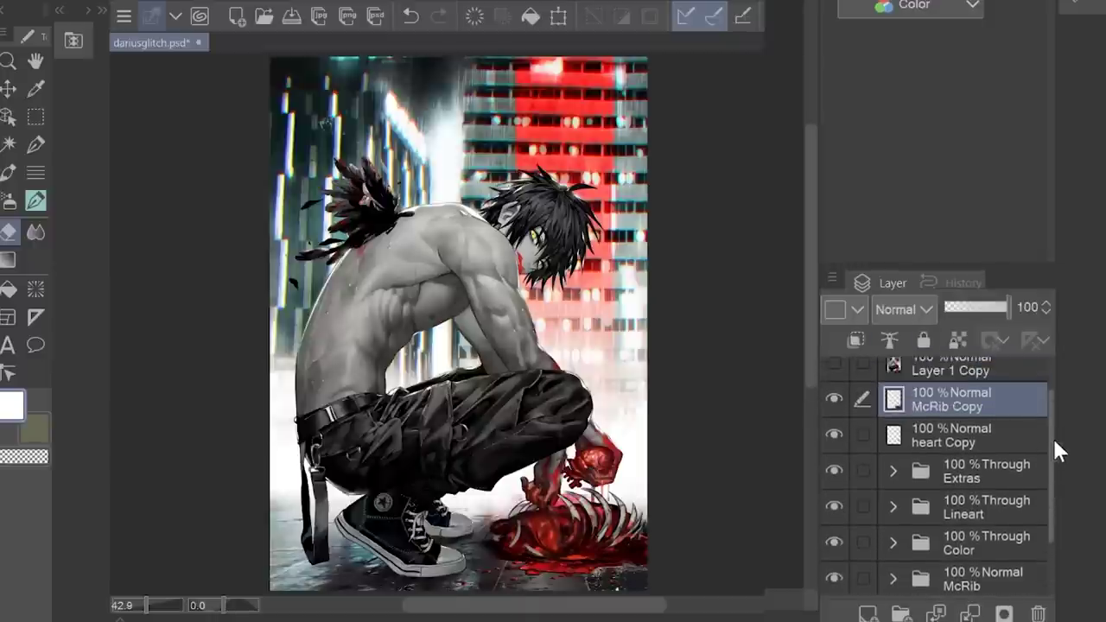
pyautogui.hotkey('ctrl', 'e')
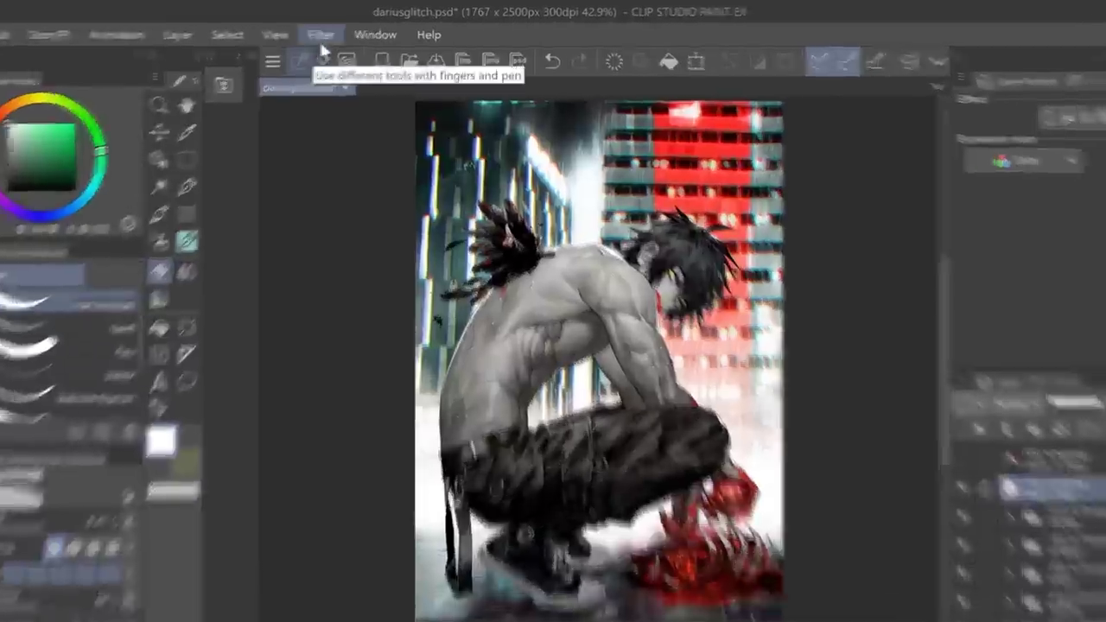
# - Open Wave on heart Copy and rough in the ratios, wavelength range and number of waves
pyautogui.click(339, 32)
pyautogui.moveTo(285, 143)
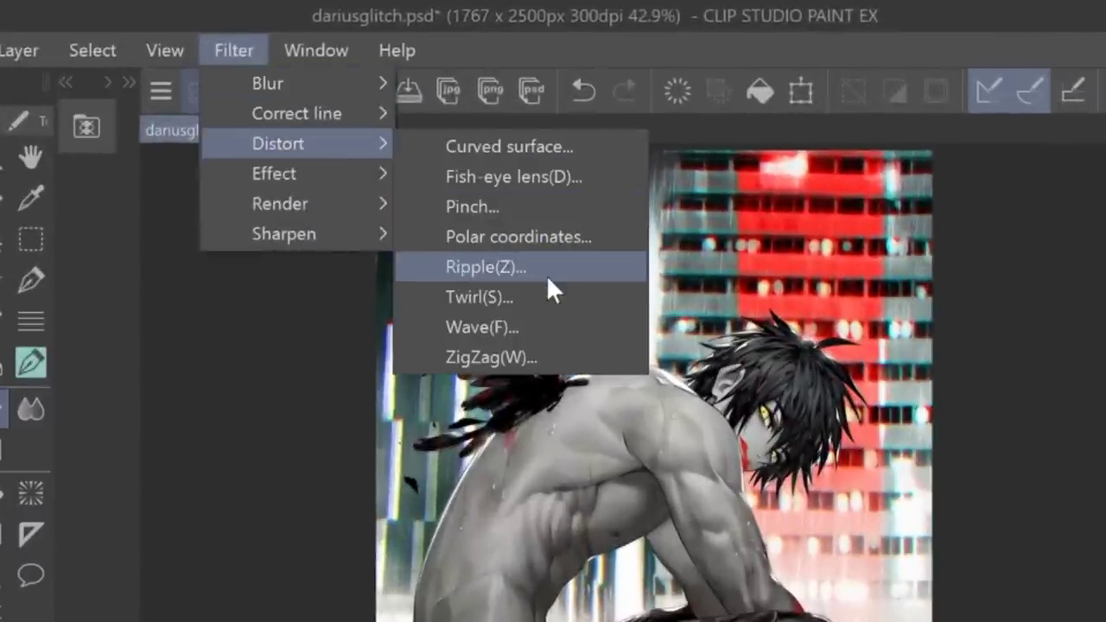
pyautogui.click(535, 326)
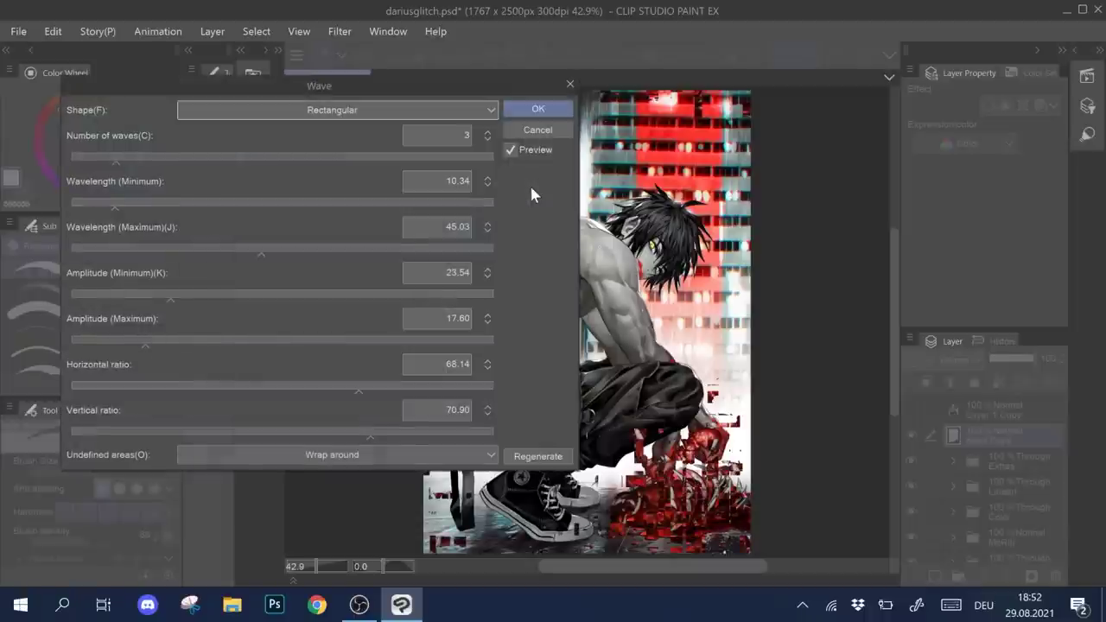
pyautogui.moveTo(358, 387); pyautogui.dragTo(117, 387)
pyautogui.moveTo(369, 432); pyautogui.dragTo(90, 433)
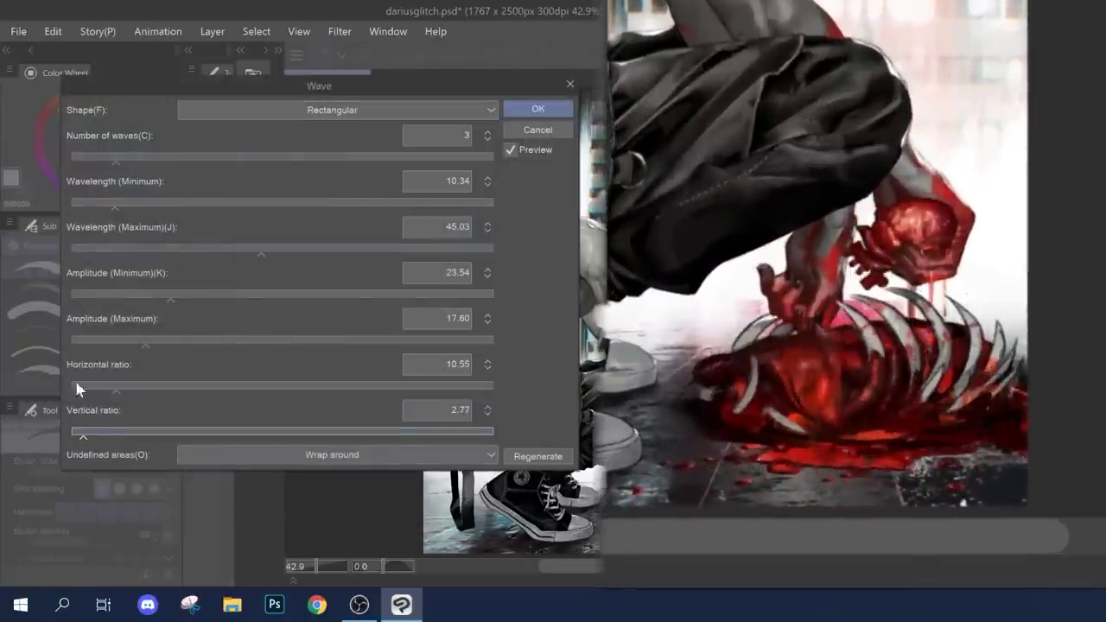
pyautogui.moveTo(261, 249); pyautogui.dragTo(106, 249)
pyautogui.moveTo(115, 204); pyautogui.dragTo(150, 203)
pyautogui.moveTo(115, 158); pyautogui.dragTo(293, 159)
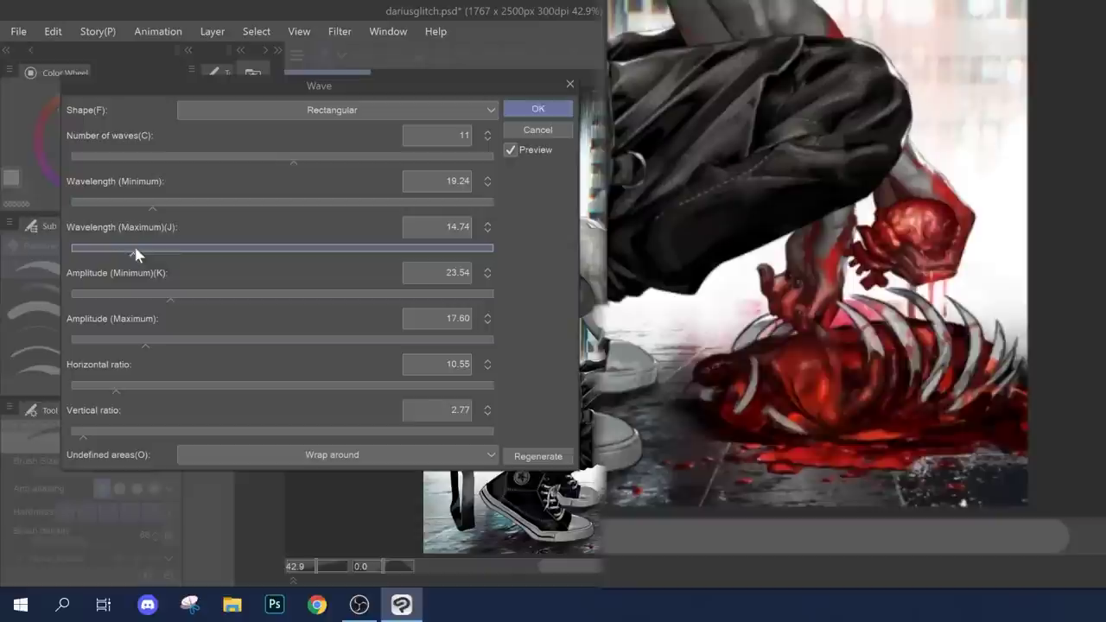
# - Fine-tune to max wavelength ~25, amplitudes ~31 and ~25, horizontal ratio ~21.72, and apply
pyautogui.moveTo(135, 252); pyautogui.dragTo(179, 250)
pyautogui.moveTo(170, 295); pyautogui.dragTo(204, 295)
pyautogui.moveTo(145, 341); pyautogui.dragTo(177, 341)
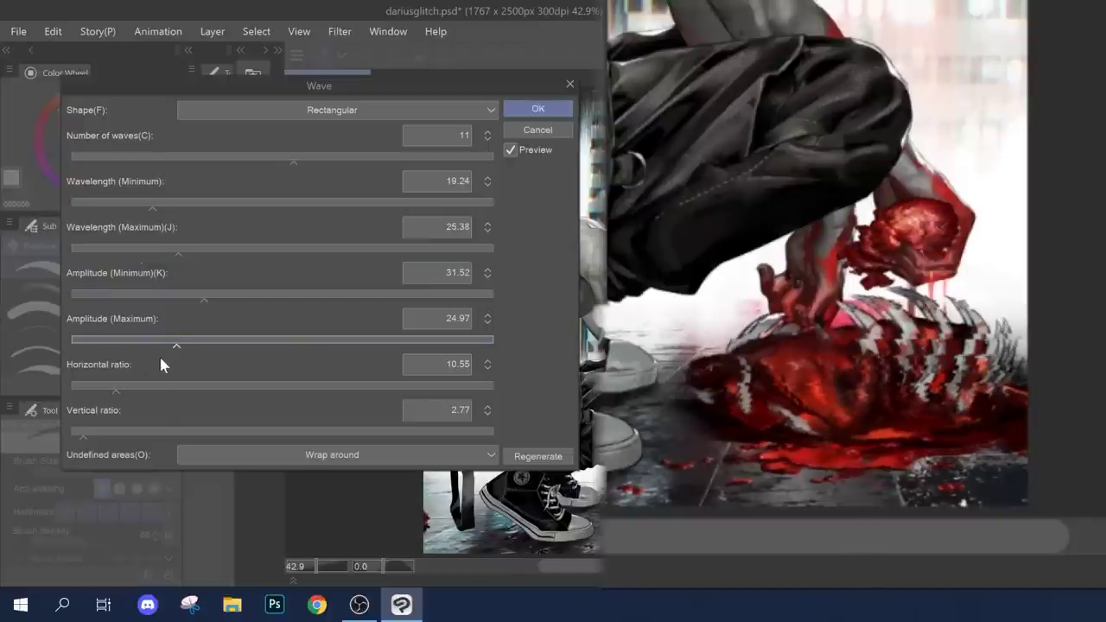
pyautogui.moveTo(144, 387); pyautogui.dragTo(162, 387)
pyautogui.click(538, 110)
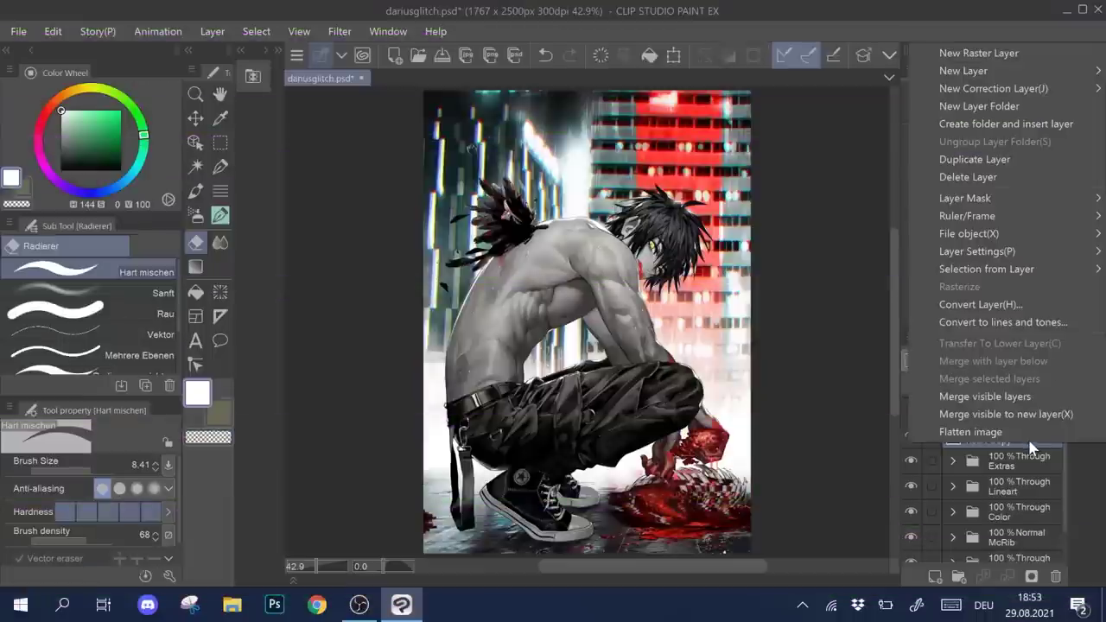
# - Duplicate the glitched heart layer into extra copies, up to heart Copy 4
pyautogui.click(974, 101)
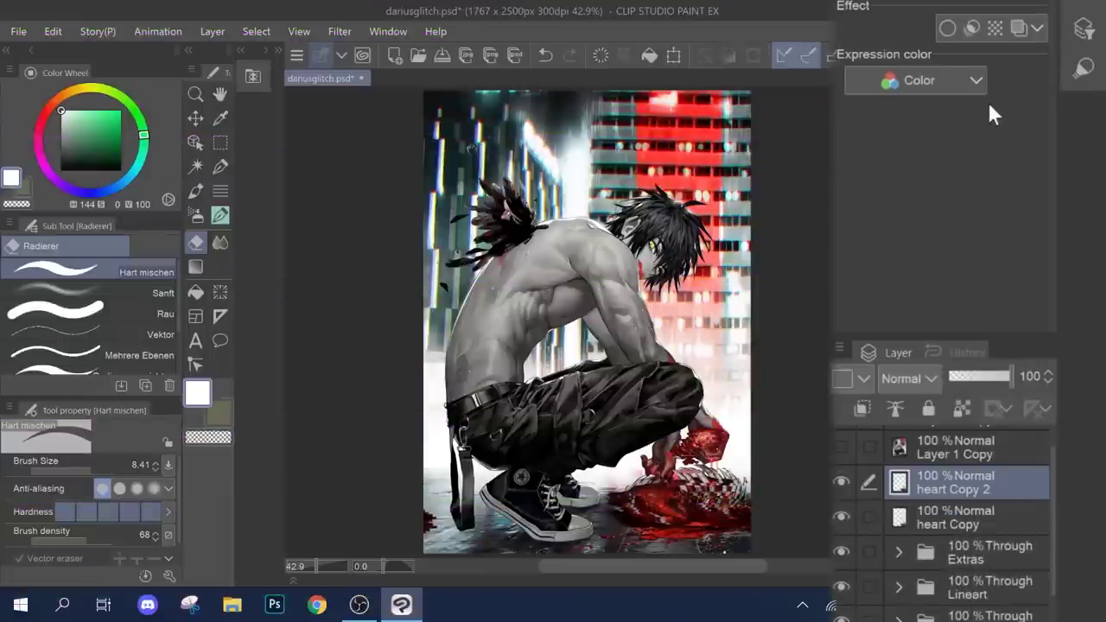
pyautogui.scroll(1, 1017, 497)
pyautogui.keyDown('ctrl'); pyautogui.click(1010, 523); pyautogui.keyUp('ctrl')
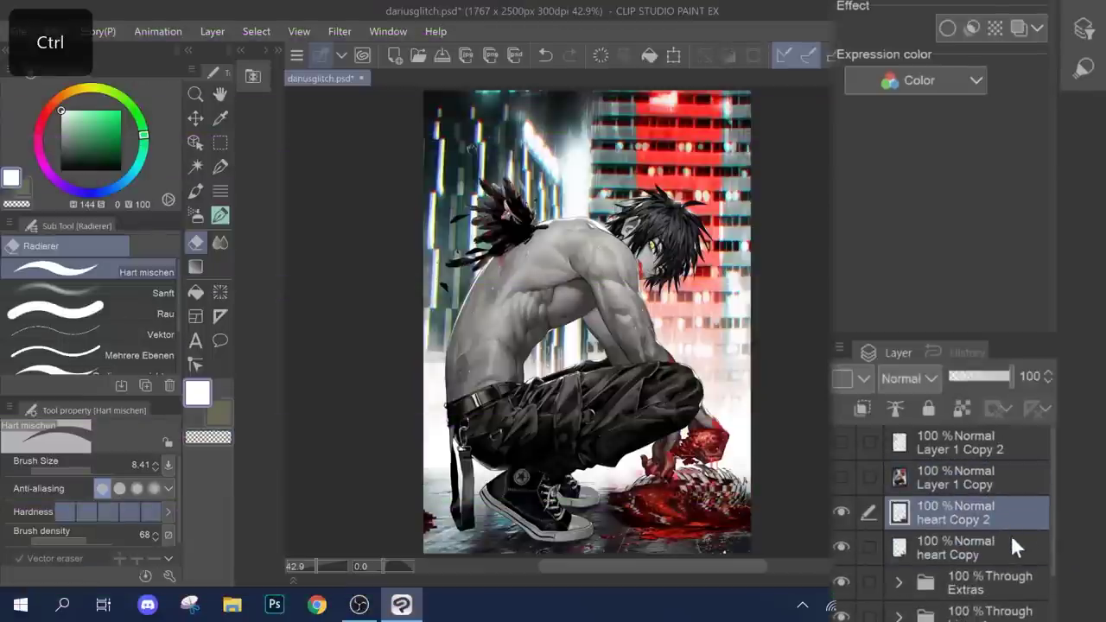
pyautogui.rightClick(1012, 516)
pyautogui.click(985, 134)
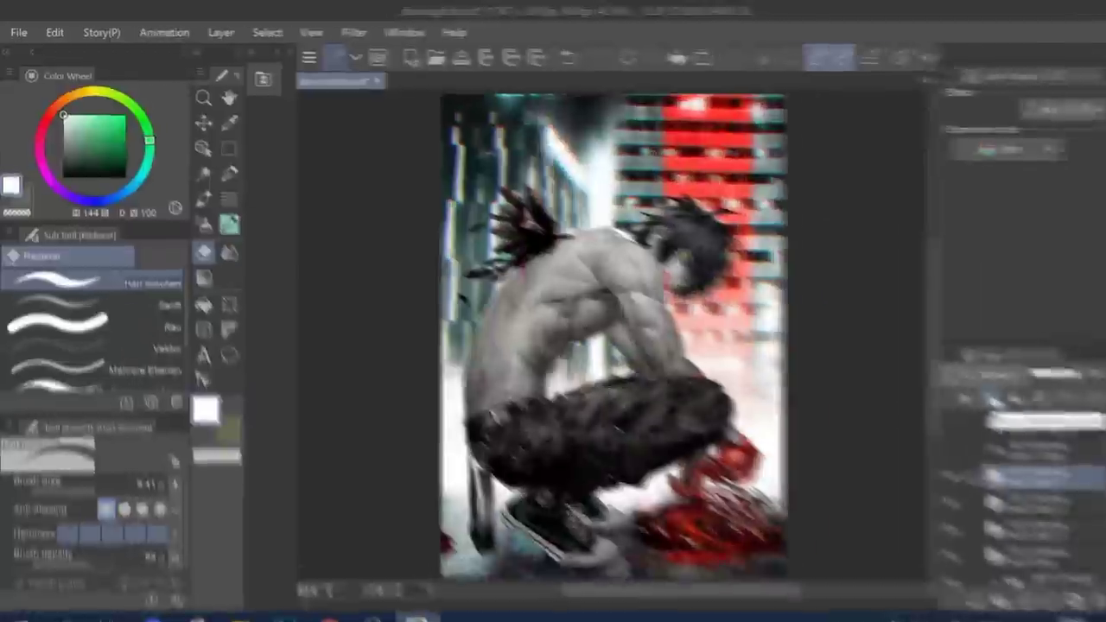
# - Apply Level Correction to one copy, lowering the red, green and blue output ceilings
pyautogui.click(55, 33)
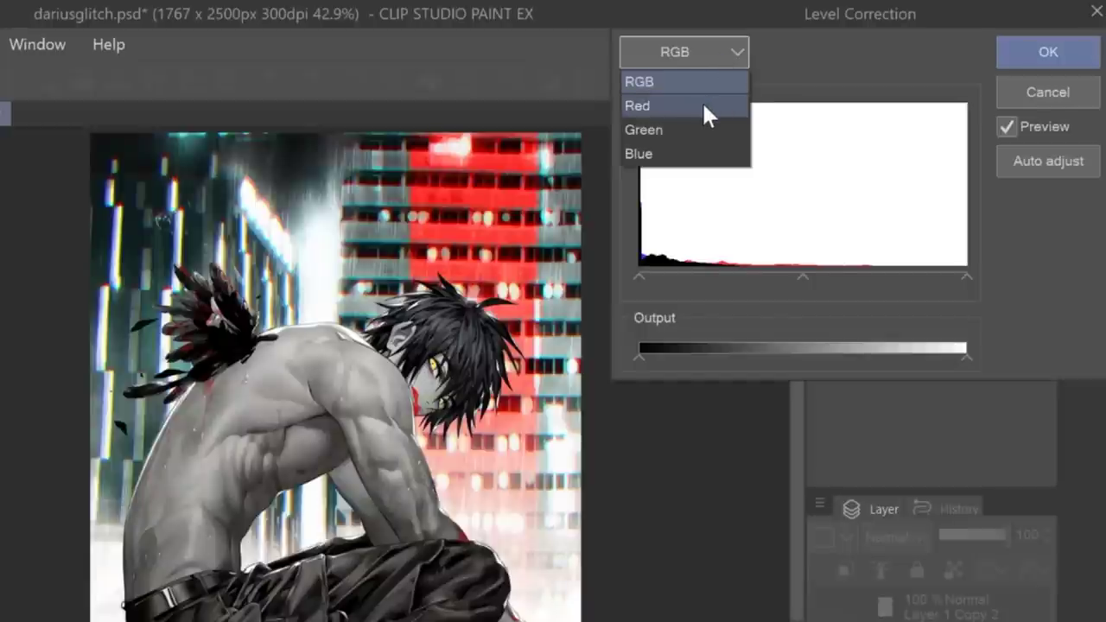
pyautogui.click(703, 105)
pyautogui.moveTo(967, 355); pyautogui.dragTo(940, 359)
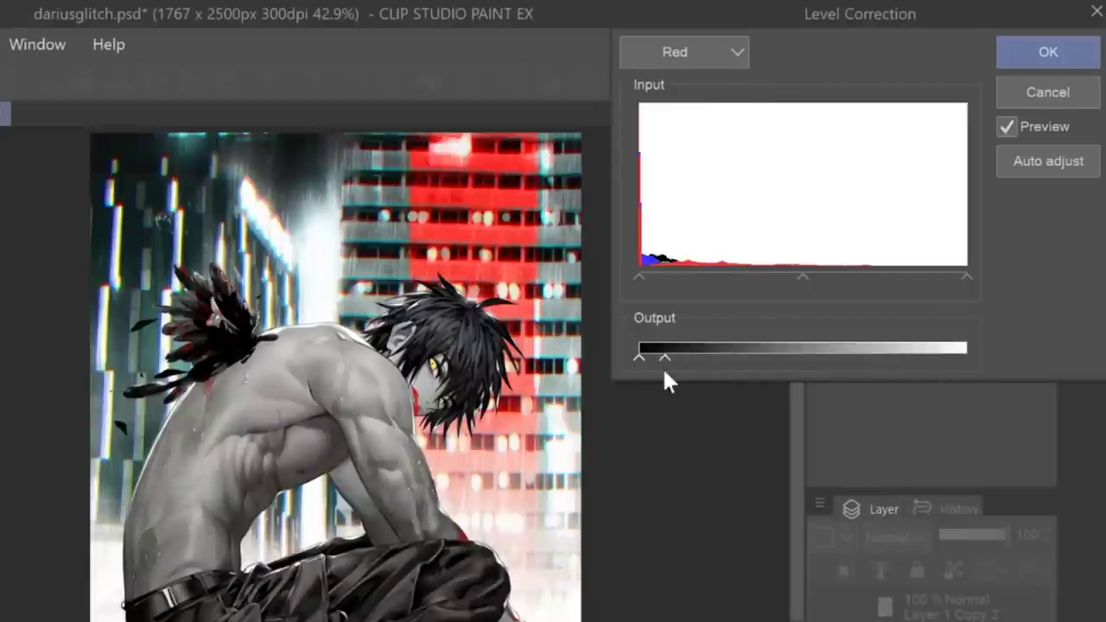
pyautogui.click(733, 52)
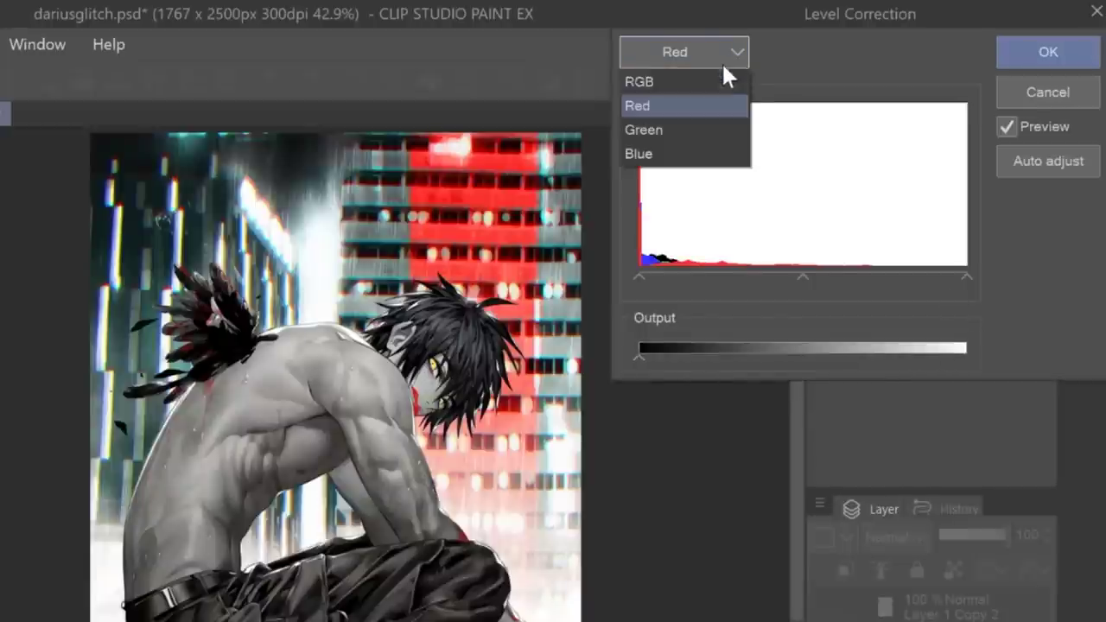
pyautogui.click(698, 143)
pyautogui.moveTo(969, 354); pyautogui.dragTo(924, 357)
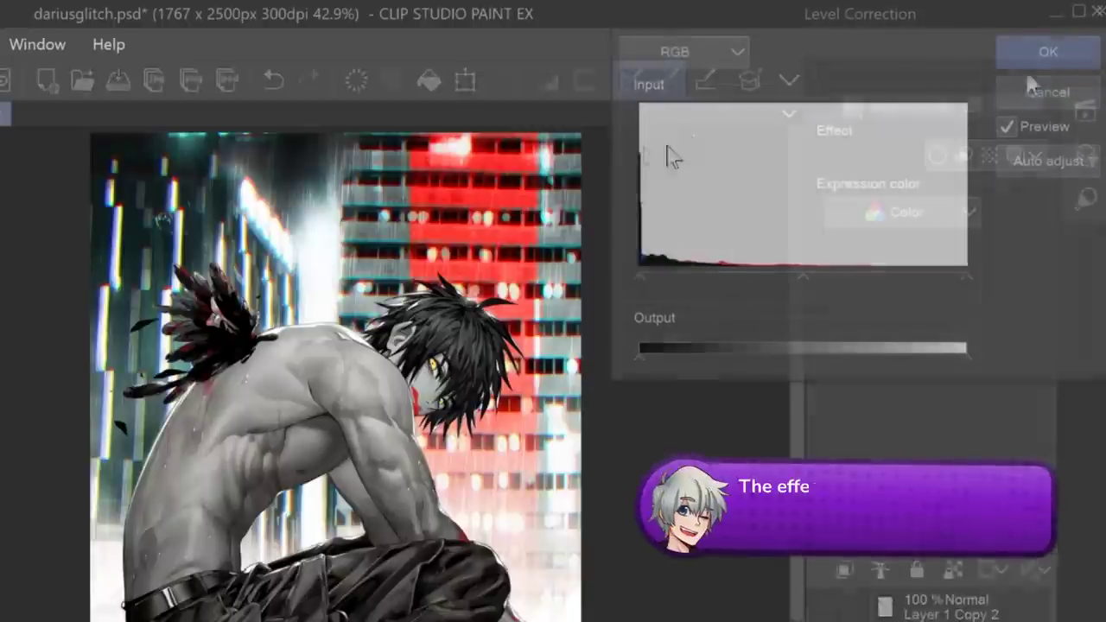
pyautogui.click(733, 52)
pyautogui.click(708, 107)
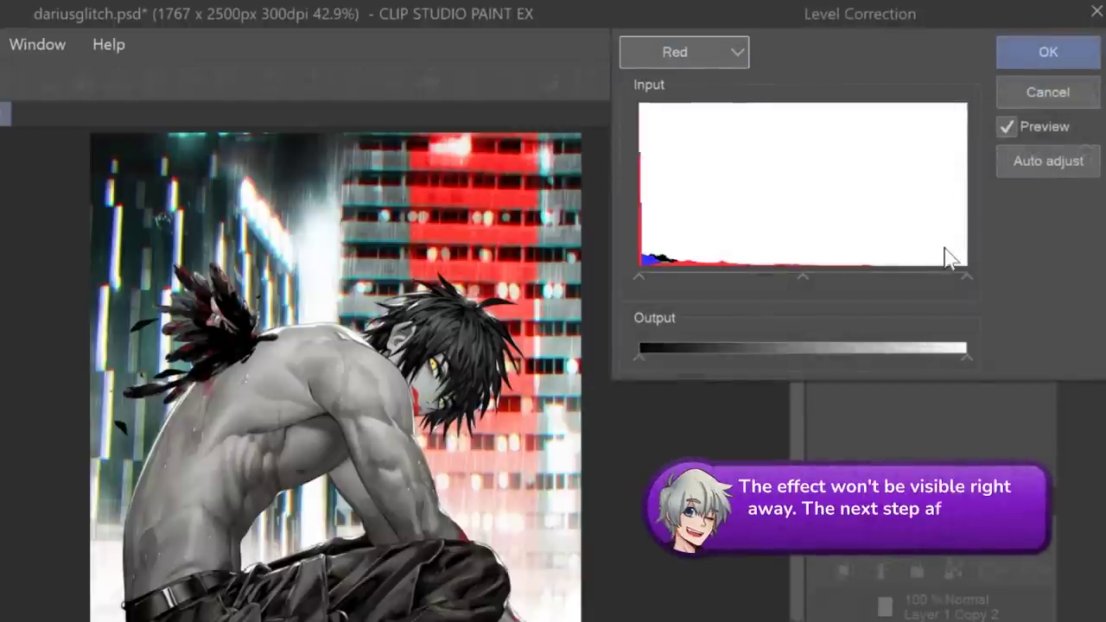
pyautogui.moveTo(966, 356); pyautogui.dragTo(867, 357)
pyautogui.click(713, 52)
pyautogui.click(696, 154)
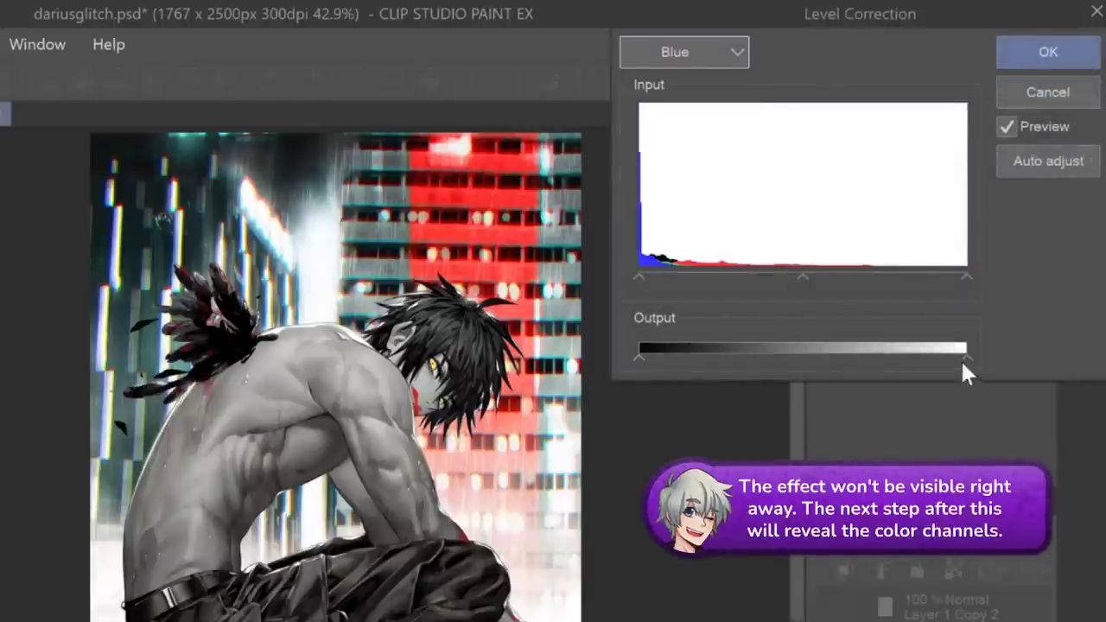
pyautogui.moveTo(966, 357); pyautogui.dragTo(651, 361)
pyautogui.click(1010, 51)
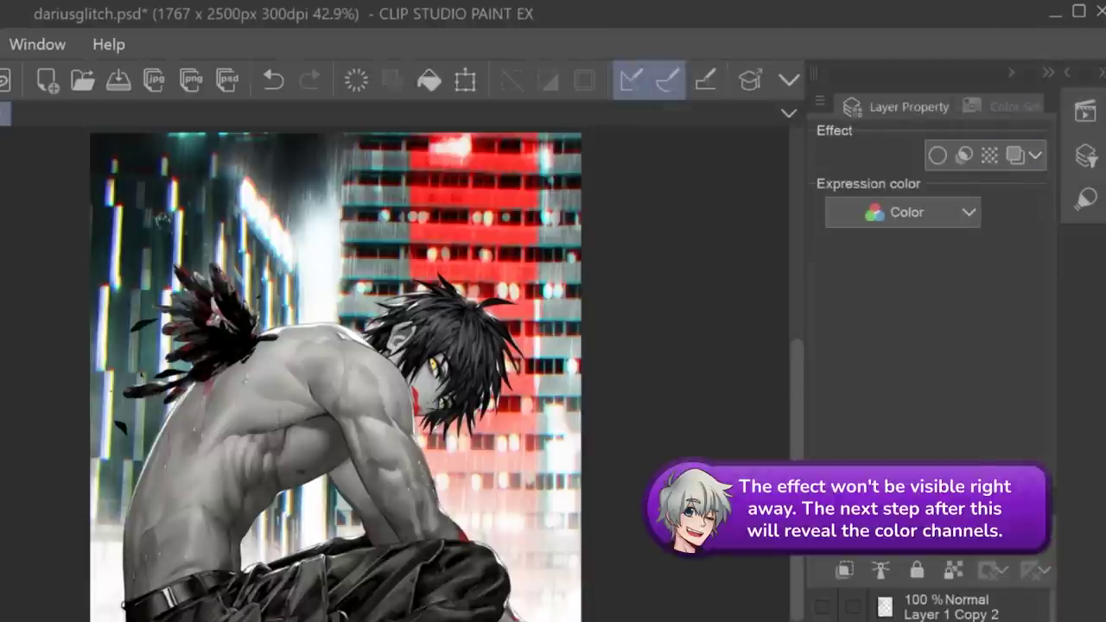
# - Reopen Level Correction for the next copy and lower the green channel's output
pyautogui.hotkey('ctrl', 'l')
pyautogui.click(736, 52)
pyautogui.click(683, 130)
pyautogui.moveTo(966, 357); pyautogui.dragTo(945, 357)
pyautogui.click(730, 52)
pyautogui.click(716, 160)
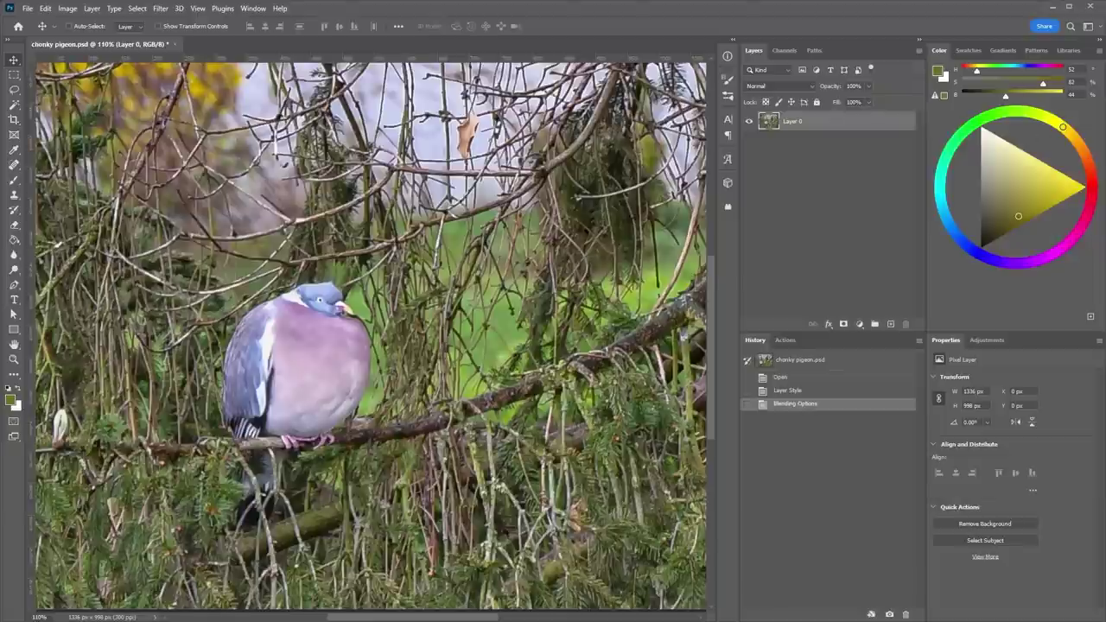
# - Restrict the pigeon layer's blending to the R channel only, then move heart Copy 3 above heart Copy 4
pyautogui.doubleClick(867, 124)
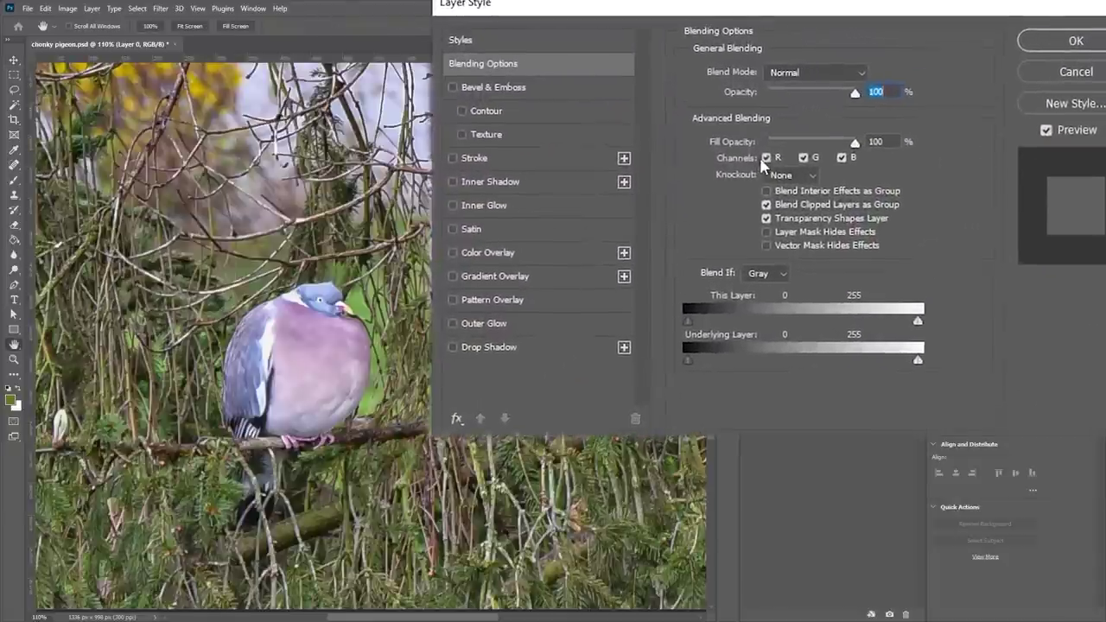
pyautogui.click(772, 157)
pyautogui.click(802, 157)
pyautogui.click(803, 157)
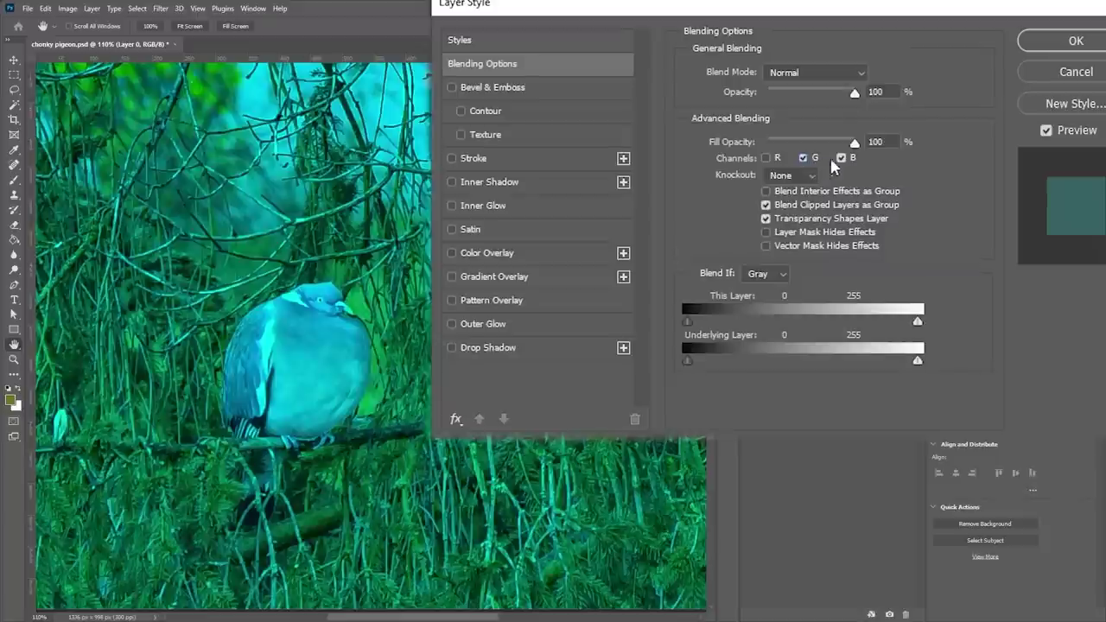
pyautogui.click(840, 157)
pyautogui.click(765, 157)
pyautogui.click(803, 158)
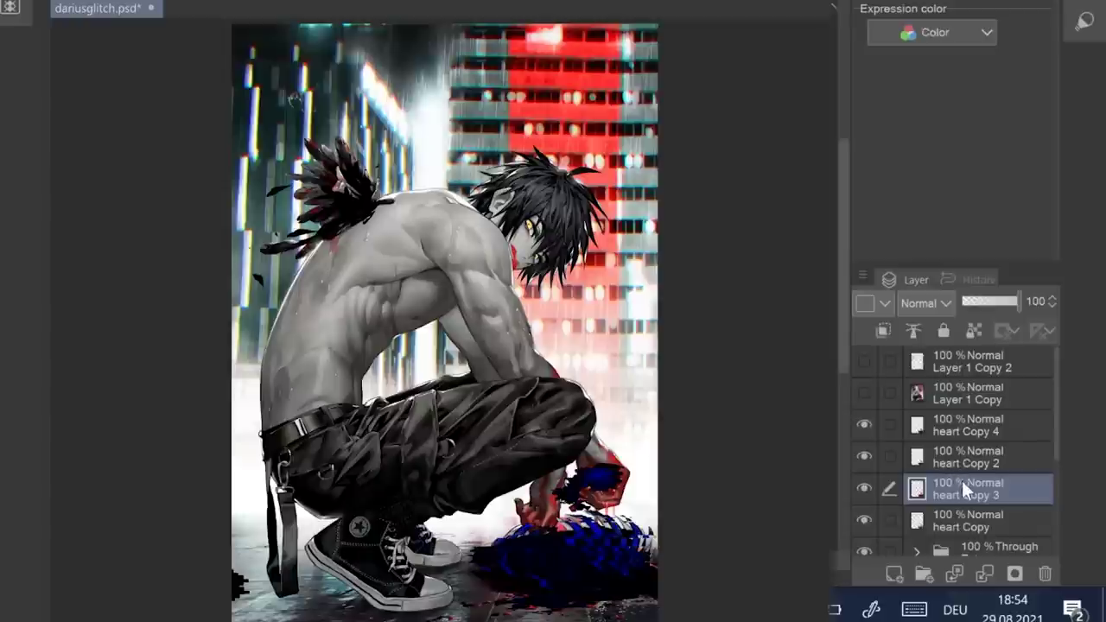
pyautogui.moveTo(961, 480); pyautogui.dragTo(969, 426)
# - Move heart Copy 2 above heart Copy 4 and set heart Copy 2 and heart Copy 3 to Screen
pyautogui.click(975, 465)
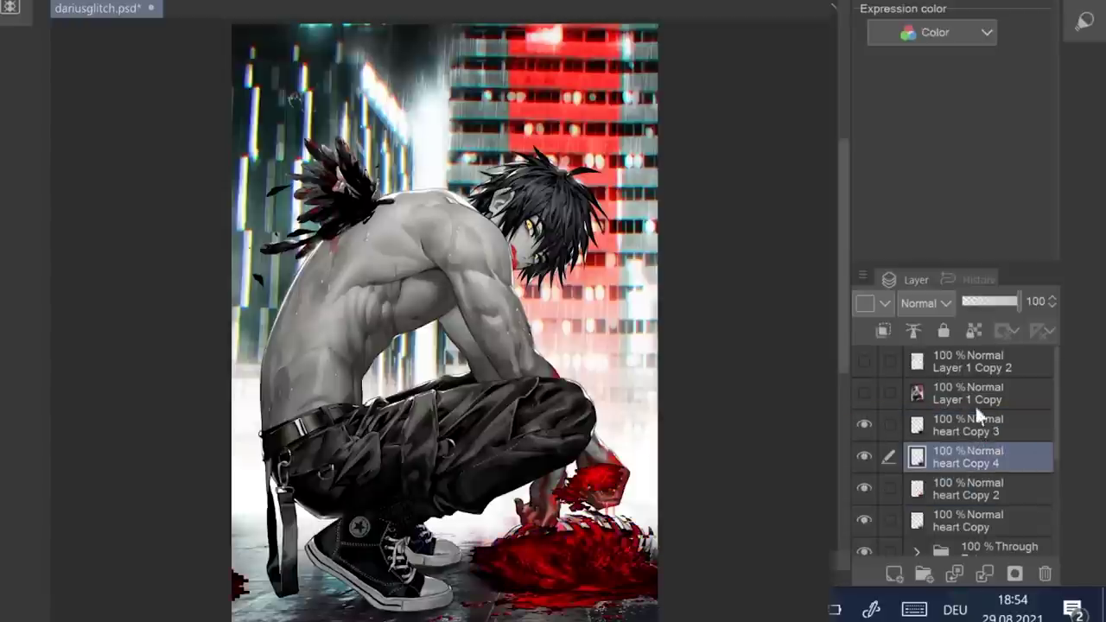
pyautogui.moveTo(968, 489); pyautogui.dragTo(958, 449)
pyautogui.click(945, 302)
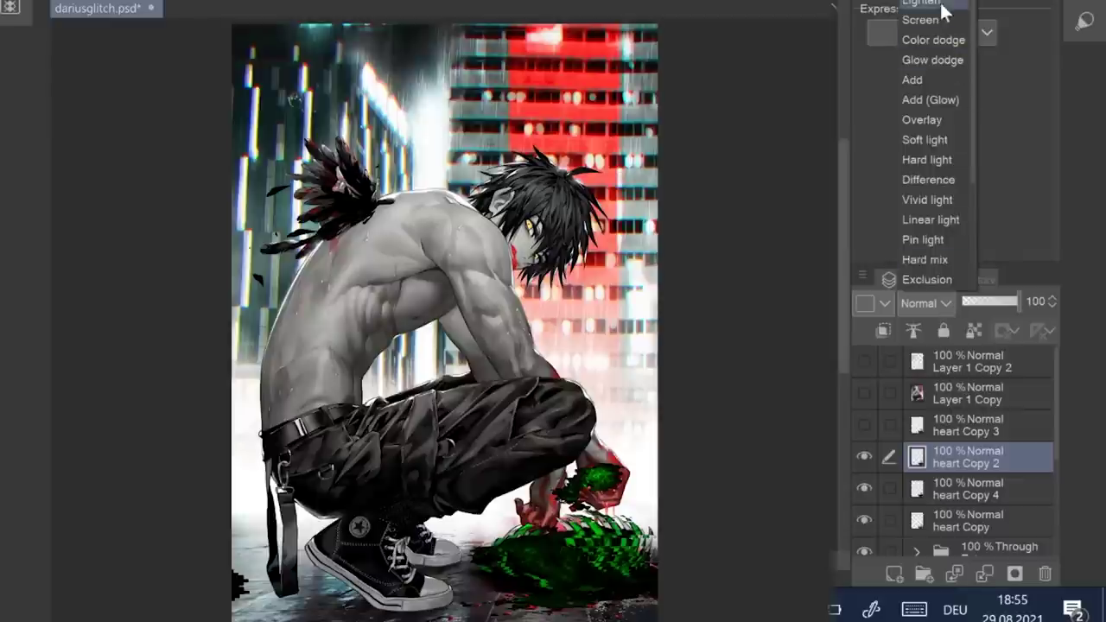
pyautogui.click(930, 21)
pyautogui.click(863, 425)
pyautogui.click(970, 421)
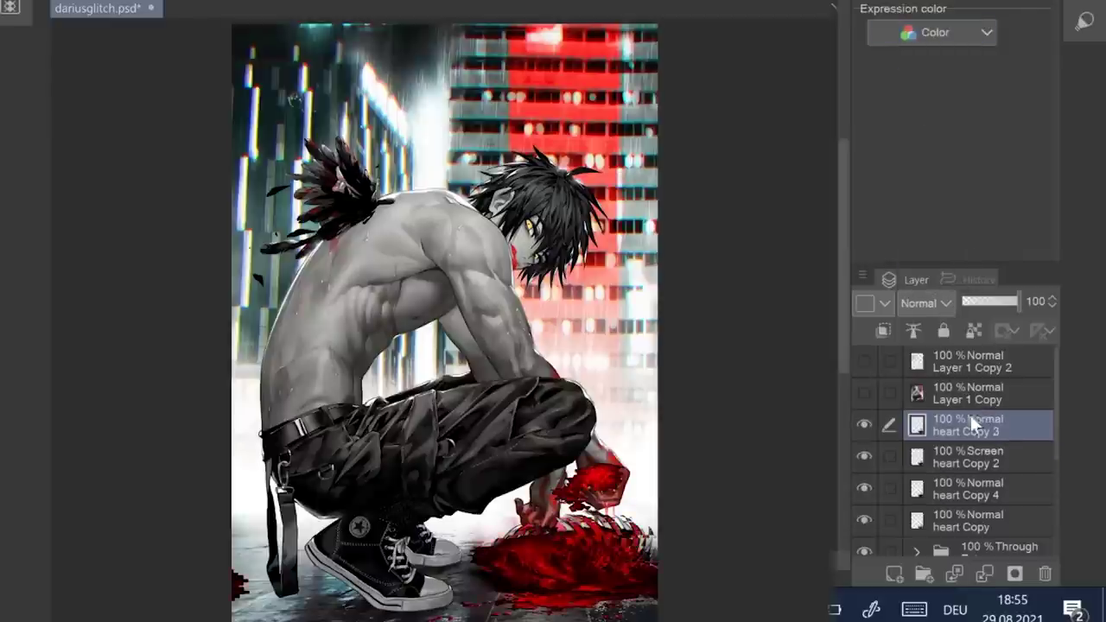
pyautogui.moveTo(993, 300)
pyautogui.mouseDown()
pyautogui.moveTo(953, 293)
pyautogui.moveTo(1007, 307)
pyautogui.mouseUp()
pyautogui.click(945, 302)
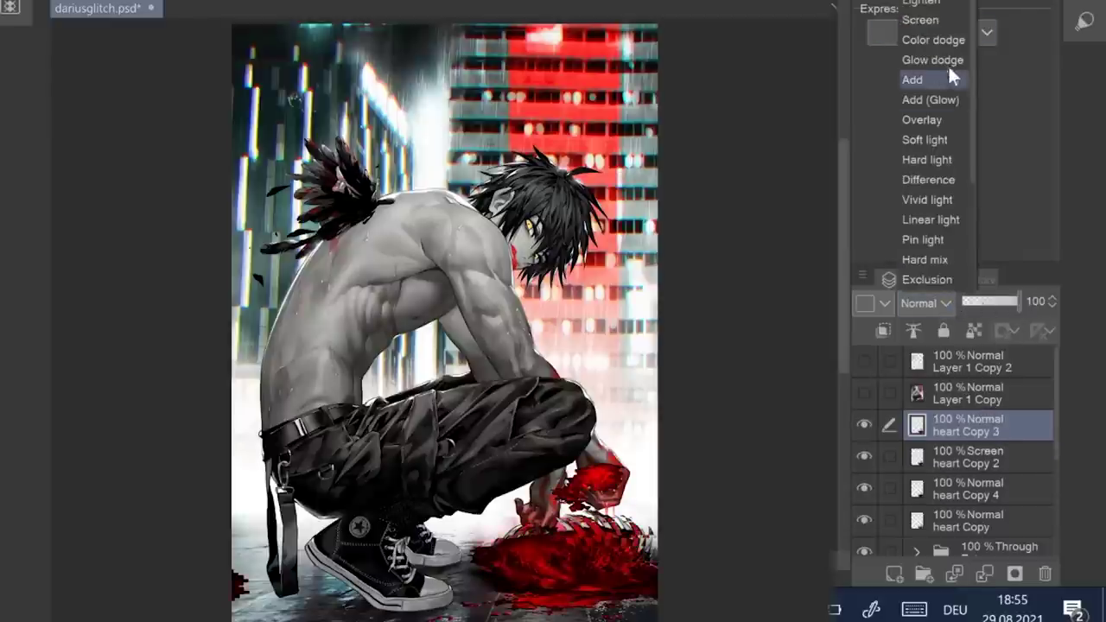
pyautogui.click(940, 19)
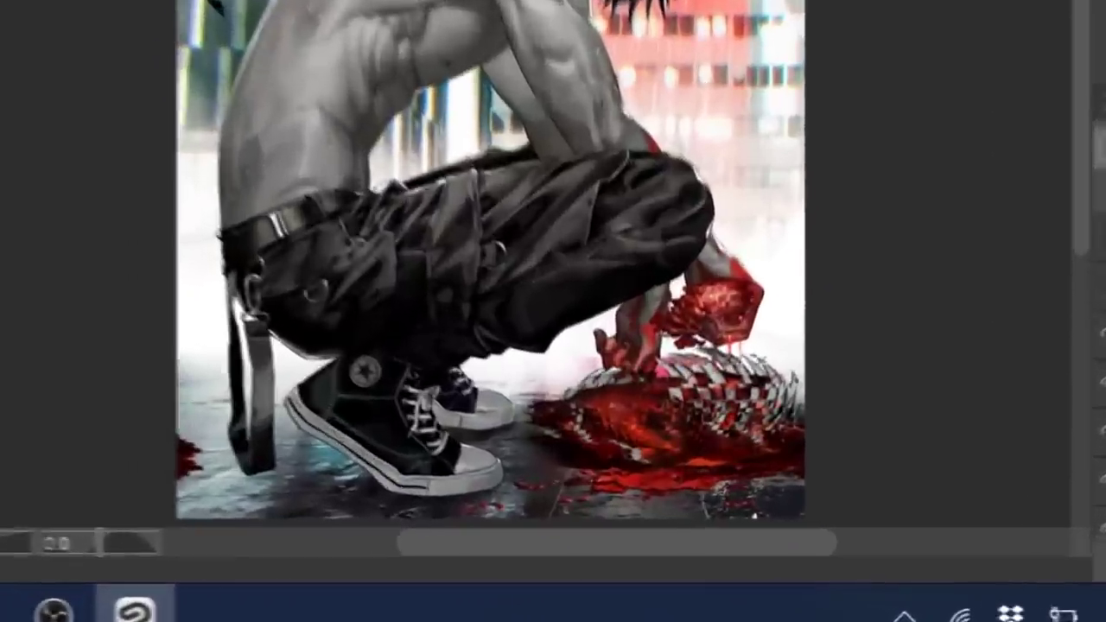
# - Transform the red glitch layer to shift it a few pixels sideways
pyautogui.hotkey('ctrl', 't')
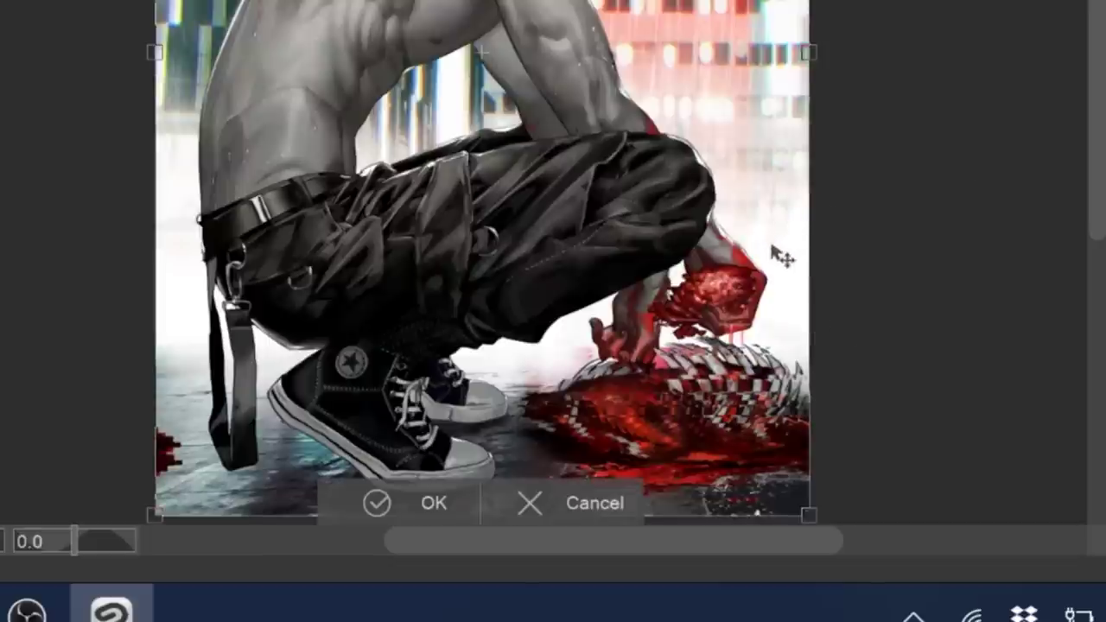
pyautogui.moveTo(792, 256); pyautogui.dragTo(784, 297)
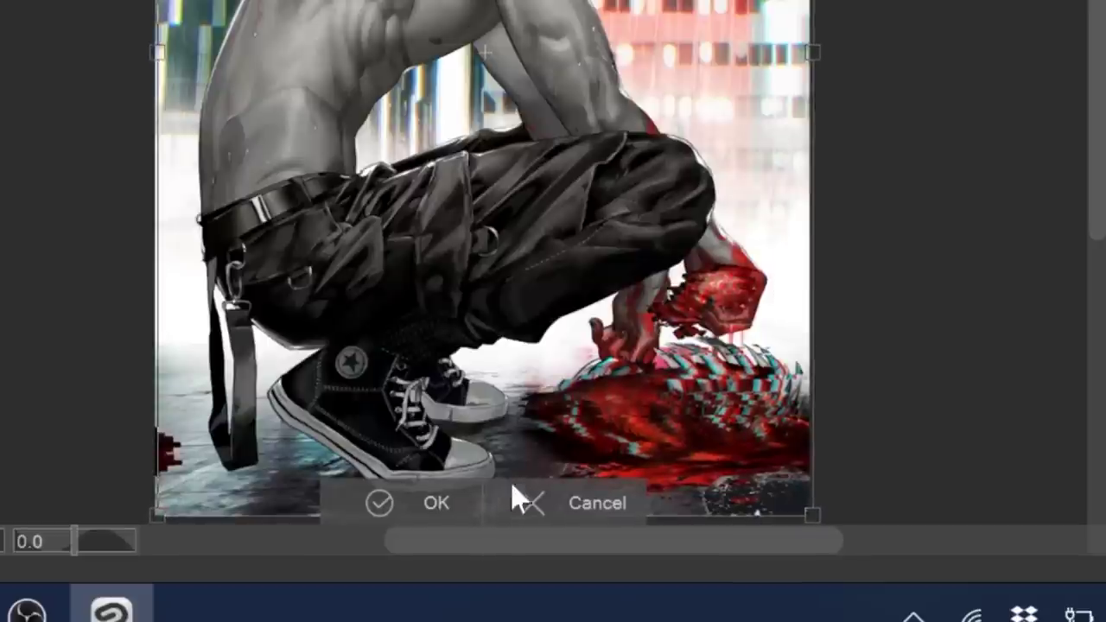
pyautogui.click(437, 504)
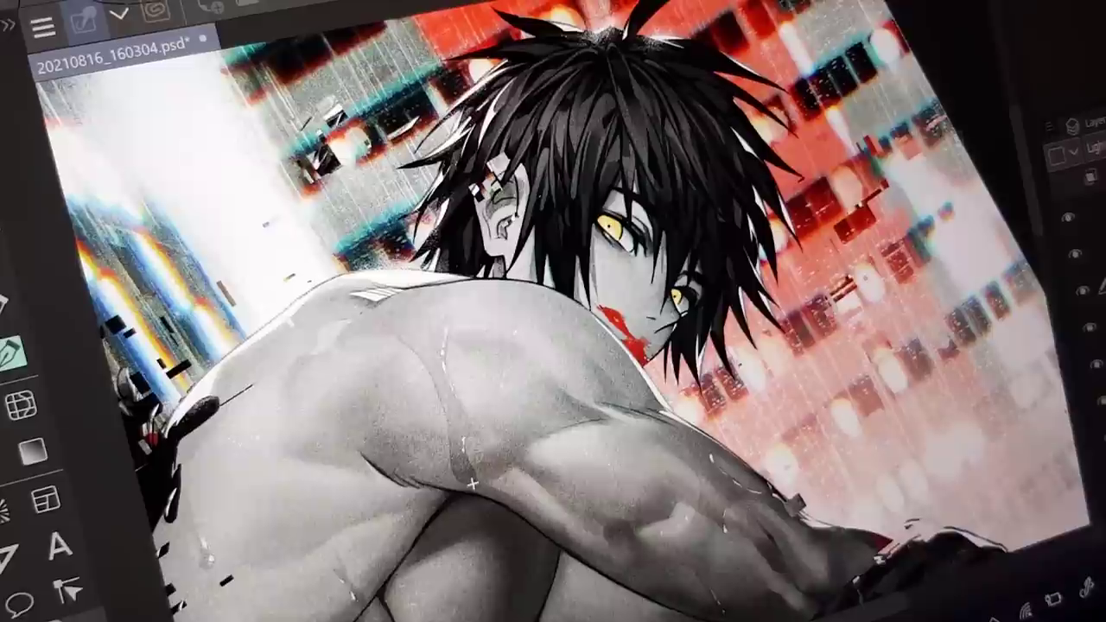
# - Reveal the layer with the red chromatic outlines
pyautogui.click(1076, 355)
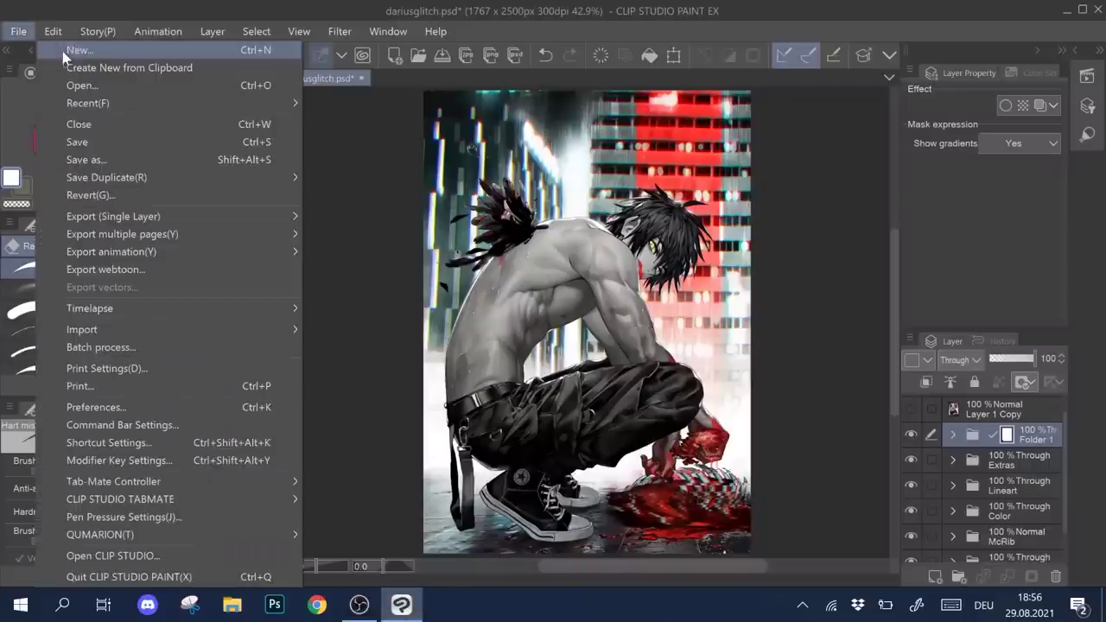
# - Create a new blank illustration canvas and fill it with grey
pyautogui.click(78, 44)
pyautogui.click(548, 42)
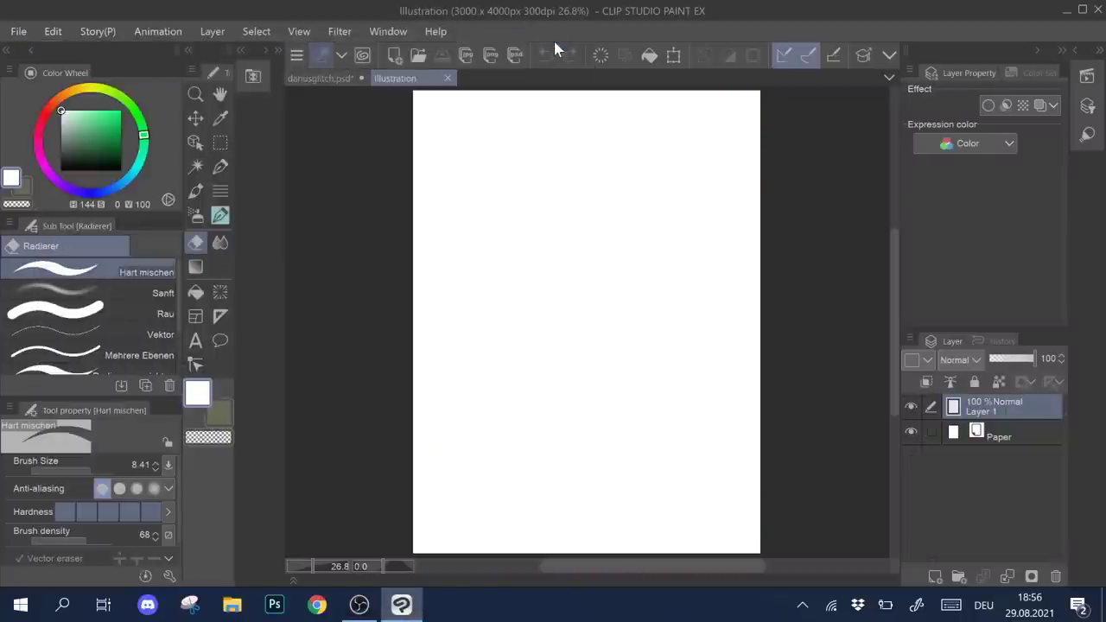
pyautogui.click(195, 292)
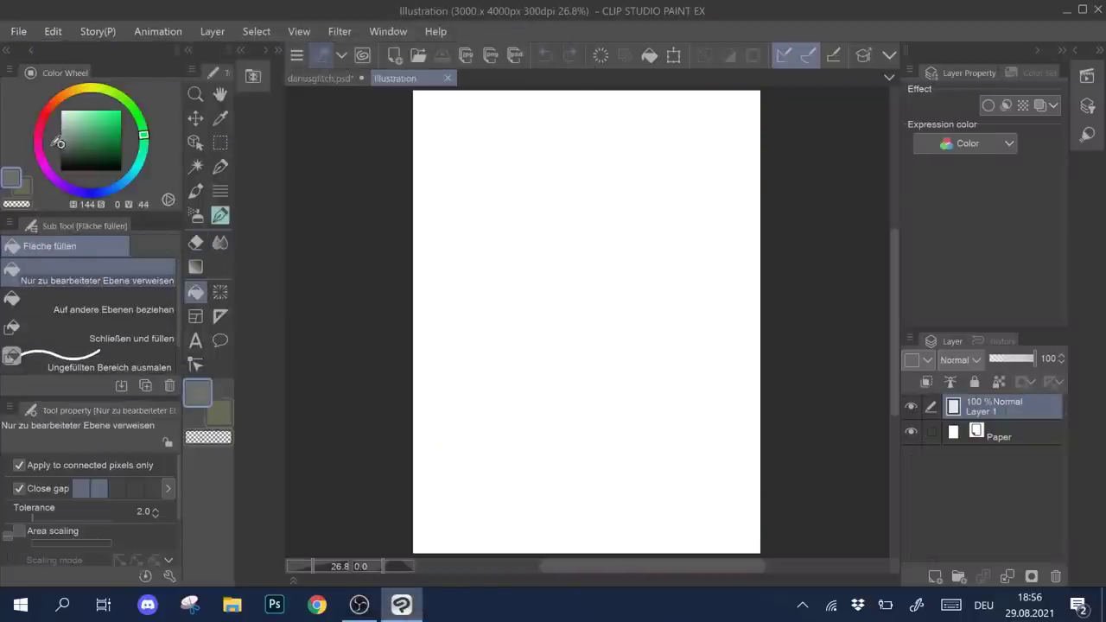
pyautogui.click(596, 234)
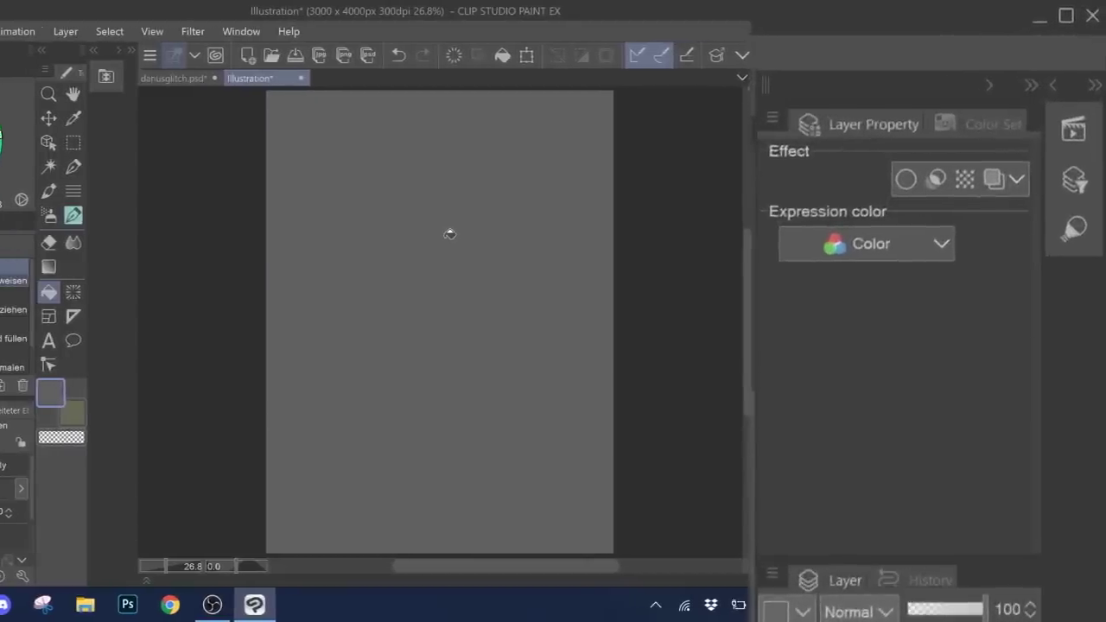
# - Render the grey layer as halftone tone at frequency about 17 and rasterize Layer 1
pyautogui.click(964, 179)
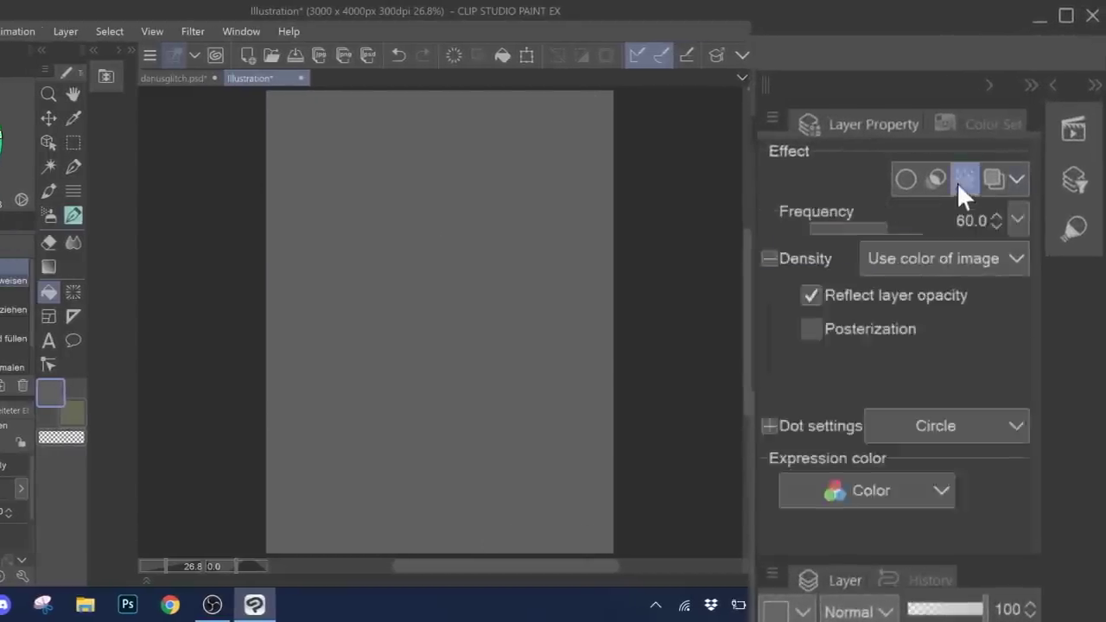
pyautogui.moveTo(833, 223); pyautogui.dragTo(824, 230)
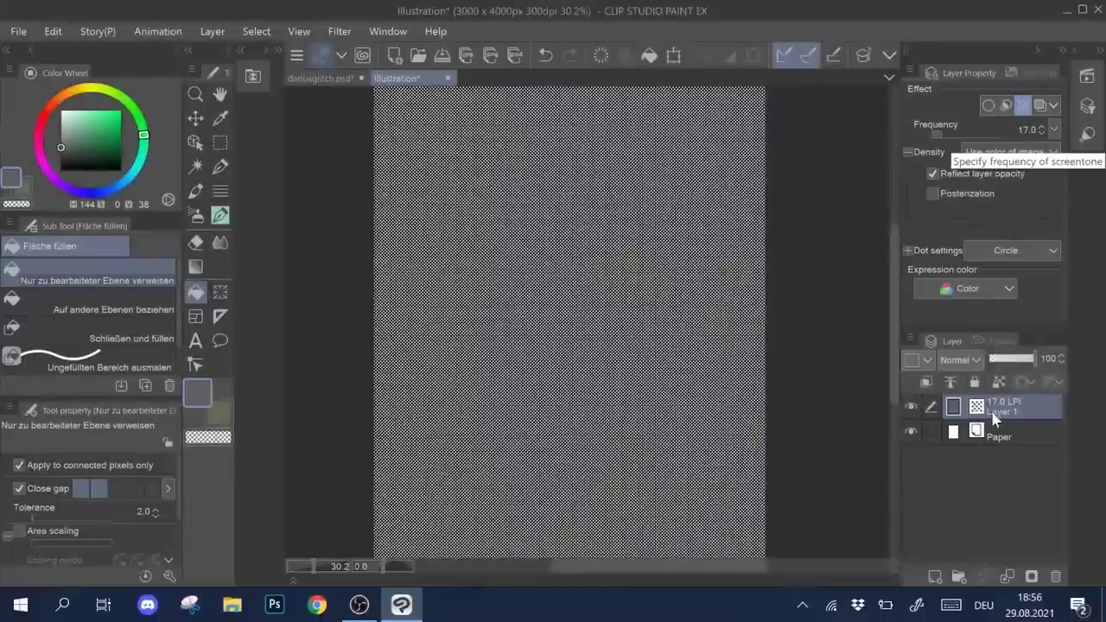
pyautogui.rightClick(981, 413)
pyautogui.click(984, 256)
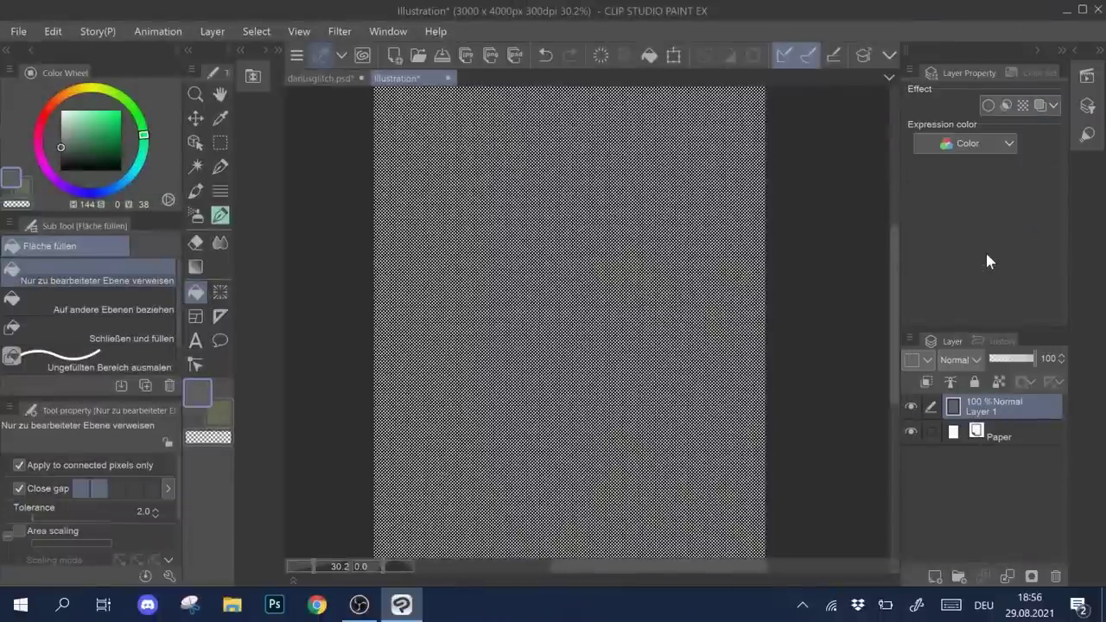
pyautogui.click(337, 32)
# - Apply a rectangular Wave distortion to the dot layer
pyautogui.moveTo(350, 84)
pyautogui.click(484, 195)
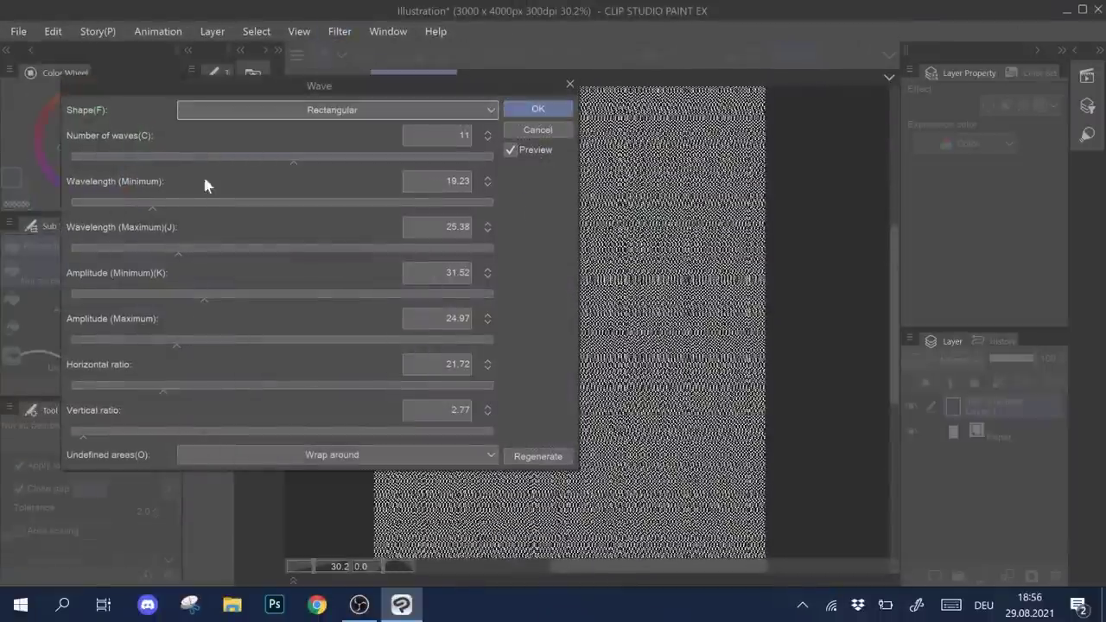
pyautogui.click(528, 109)
# - Add a horizontal Motion blur with strength 7.70 and angle -180
pyautogui.click(339, 31)
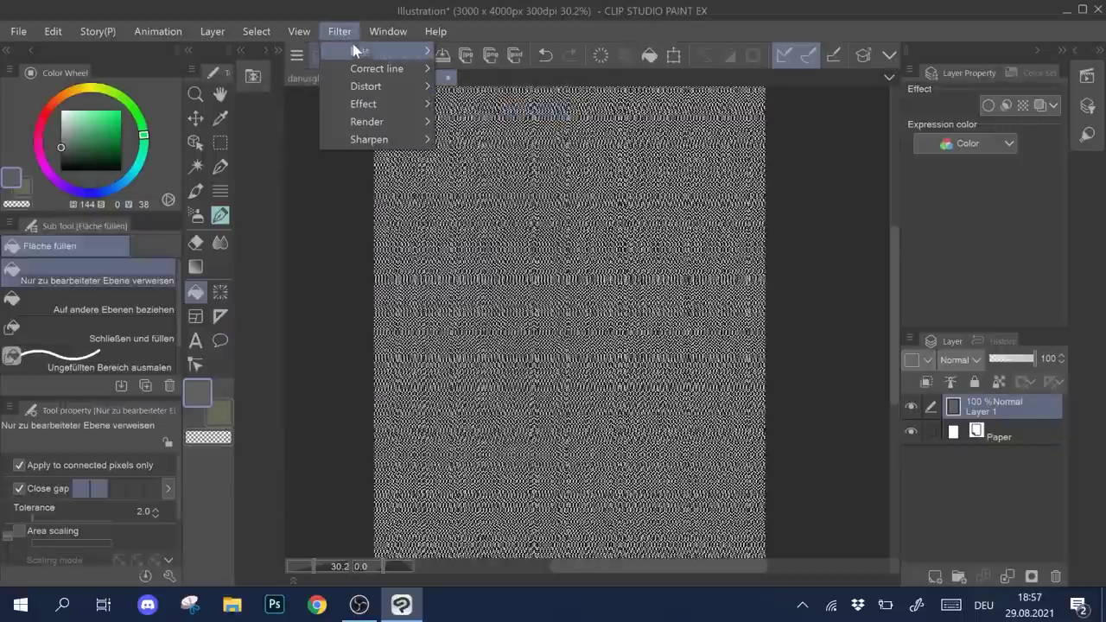
pyautogui.moveTo(393, 57)
pyautogui.click(518, 106)
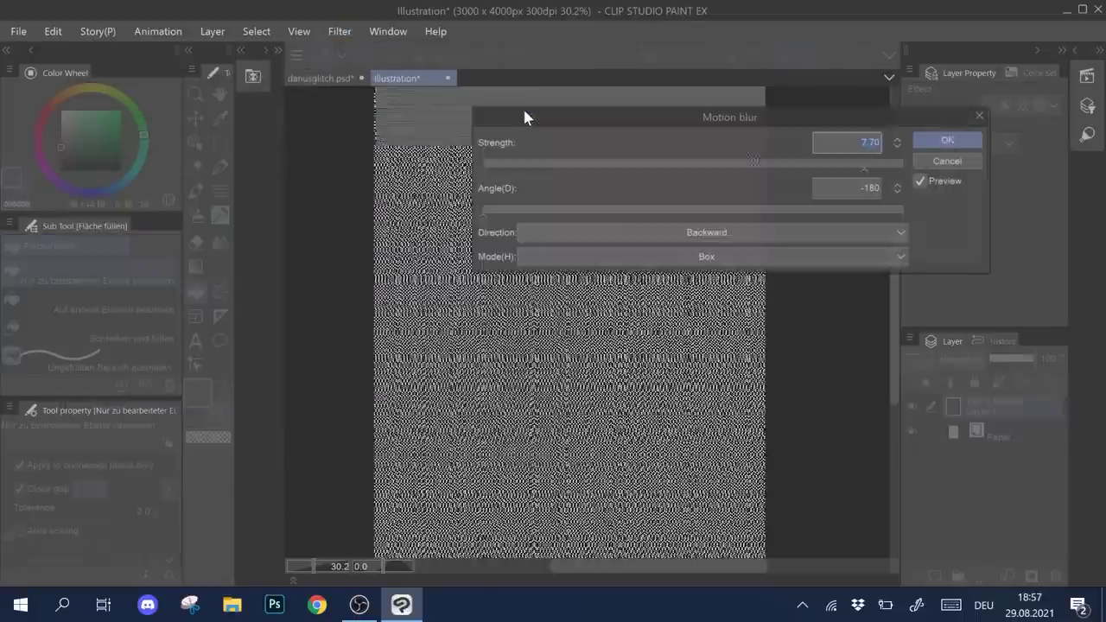
pyautogui.moveTo(715, 111); pyautogui.dragTo(869, 90)
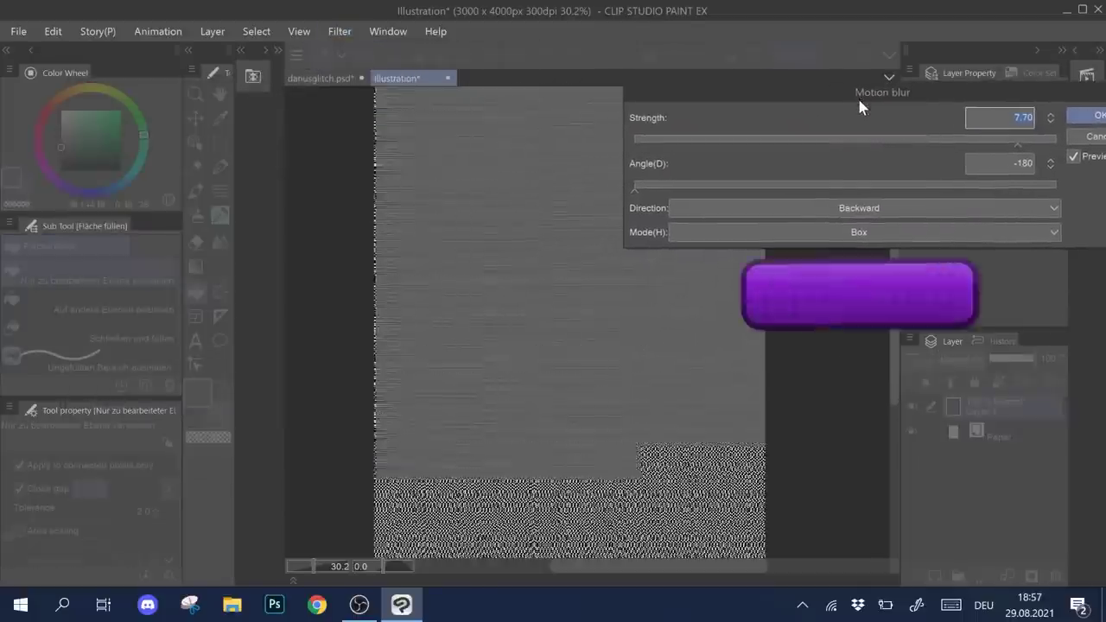
pyautogui.click(1087, 115)
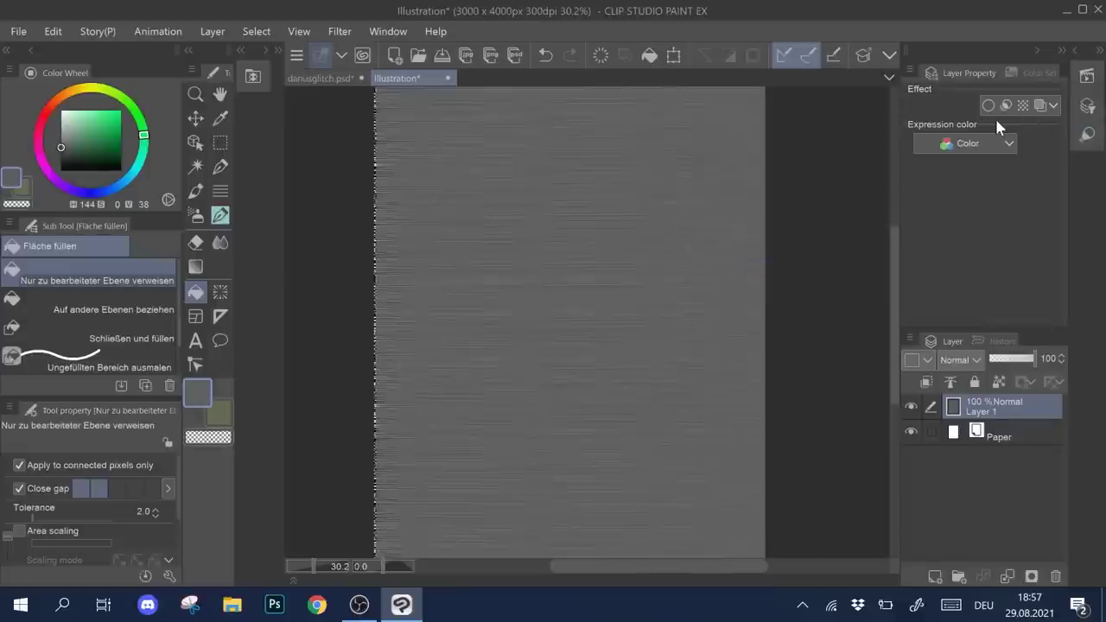
# - Zoom out and stretch the streaked layer slightly further left with Ctrl+T
pyautogui.hotkey('ctrl', '-')
pyautogui.hotkey('ctrl', 't')
pyautogui.moveTo(405, 327); pyautogui.dragTo(402, 326)
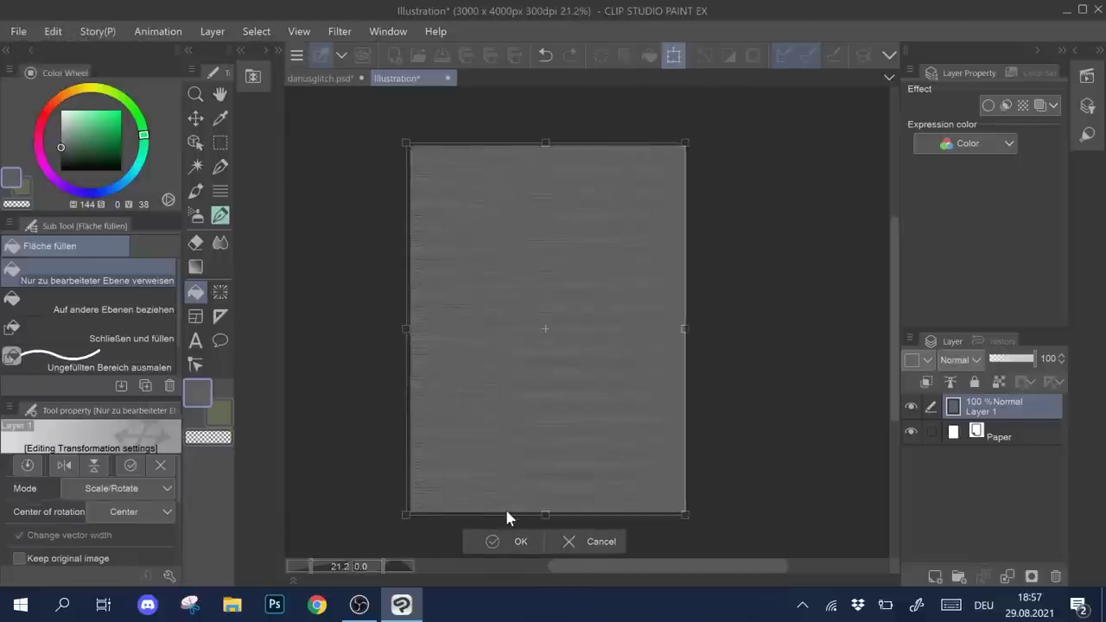
# - Darken the streaks with Level Correction by shifting the input sliders right
pyautogui.click(53, 31)
pyautogui.moveTo(113, 377)
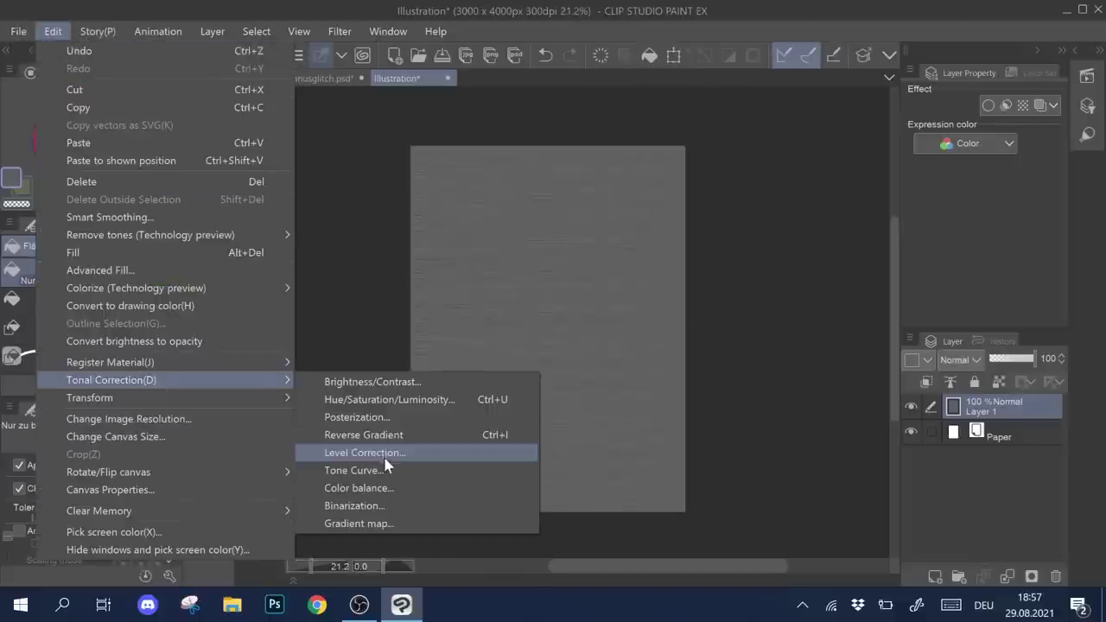
pyautogui.click(363, 452)
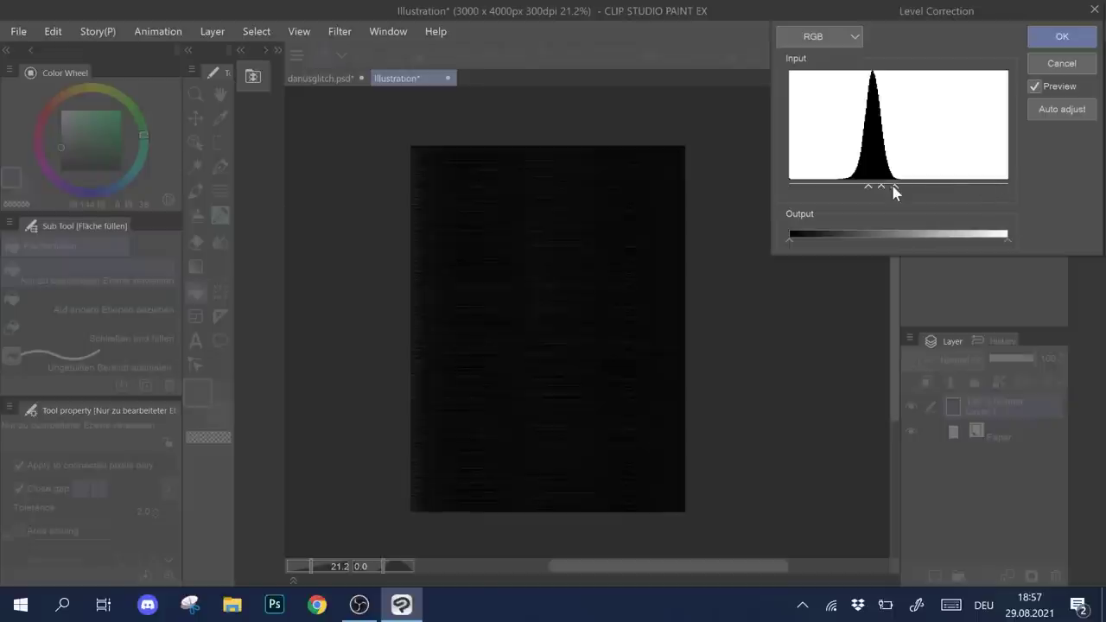
pyautogui.moveTo(880, 186)
pyautogui.mouseDown()
pyautogui.moveTo(869, 186)
pyautogui.moveTo(890, 186)
pyautogui.mouseUp()
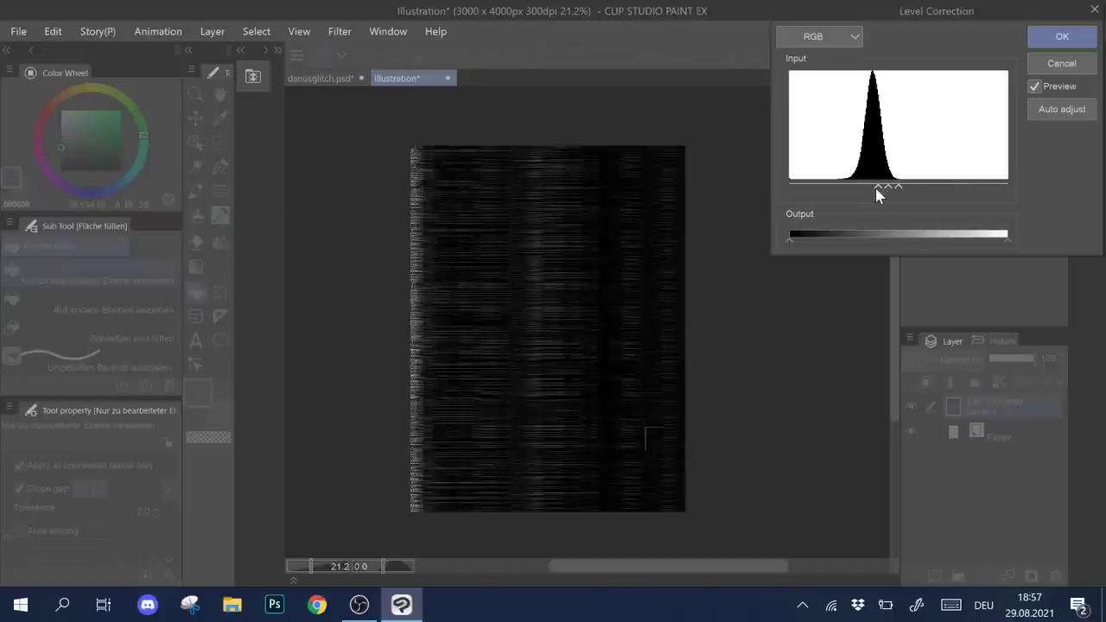
pyautogui.click(1054, 38)
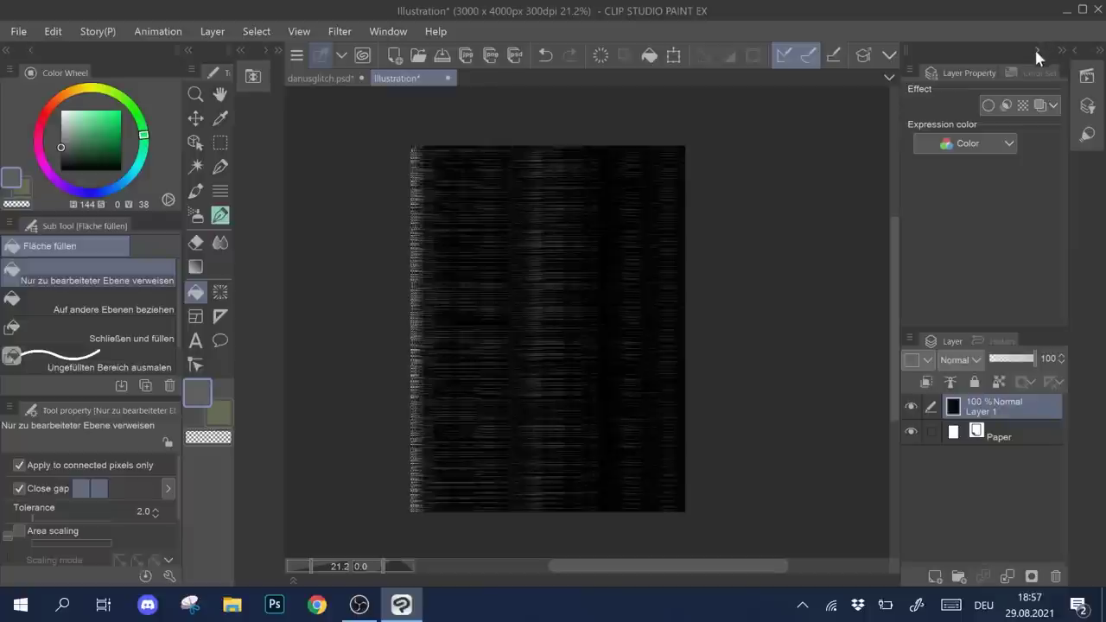
# - Enable Tone so the darkened layer renders as 13.9 LPI halftone dots
pyautogui.click(1023, 105)
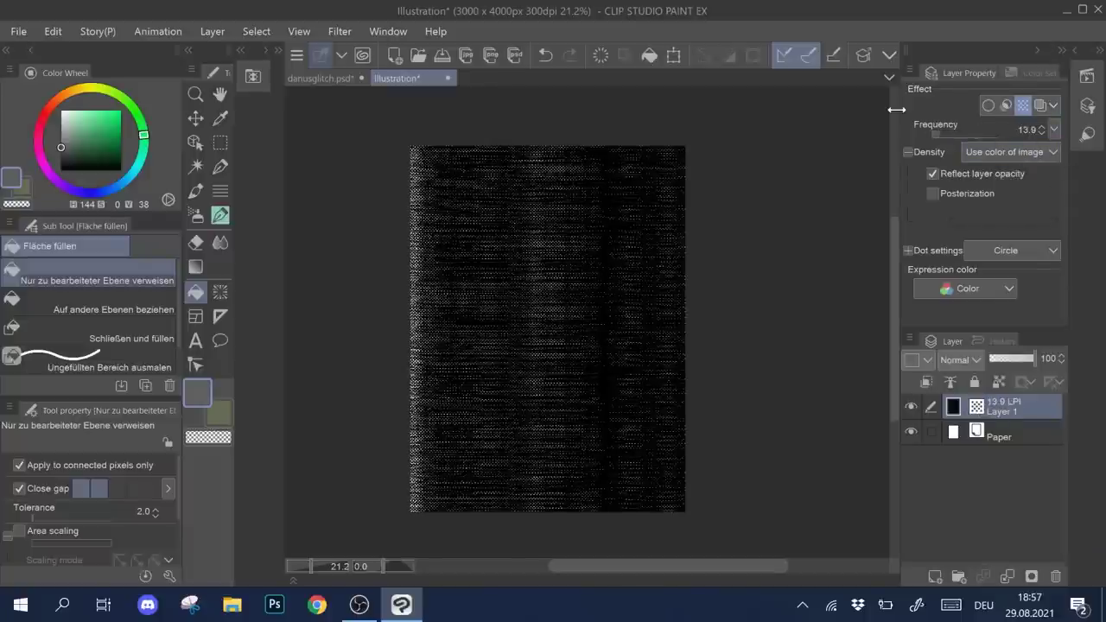
pyautogui.scroll(2, 548, 329)
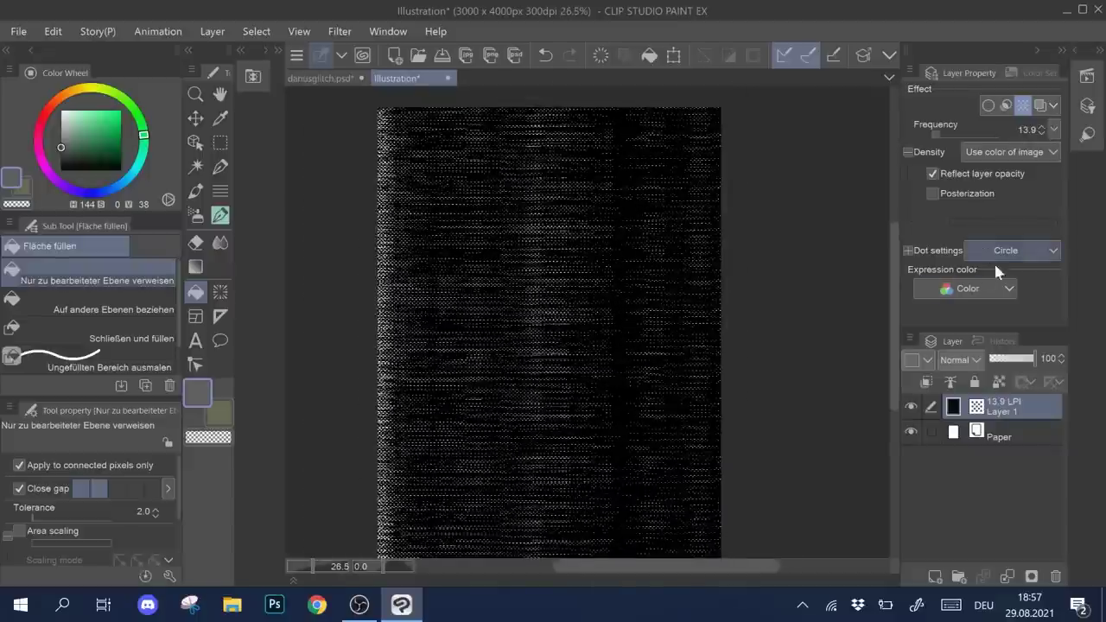
pyautogui.rightClick(1024, 411)
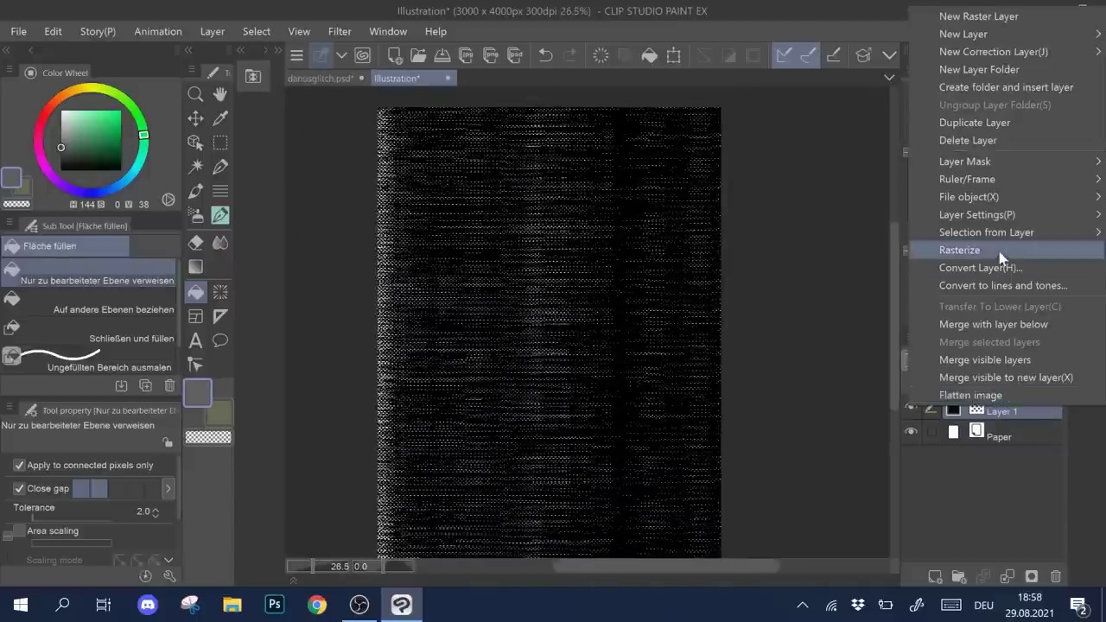
# - Rasterize the halftone layer, select all, and copy it
pyautogui.click(973, 250)
pyautogui.scroll(-2, 674, 328)
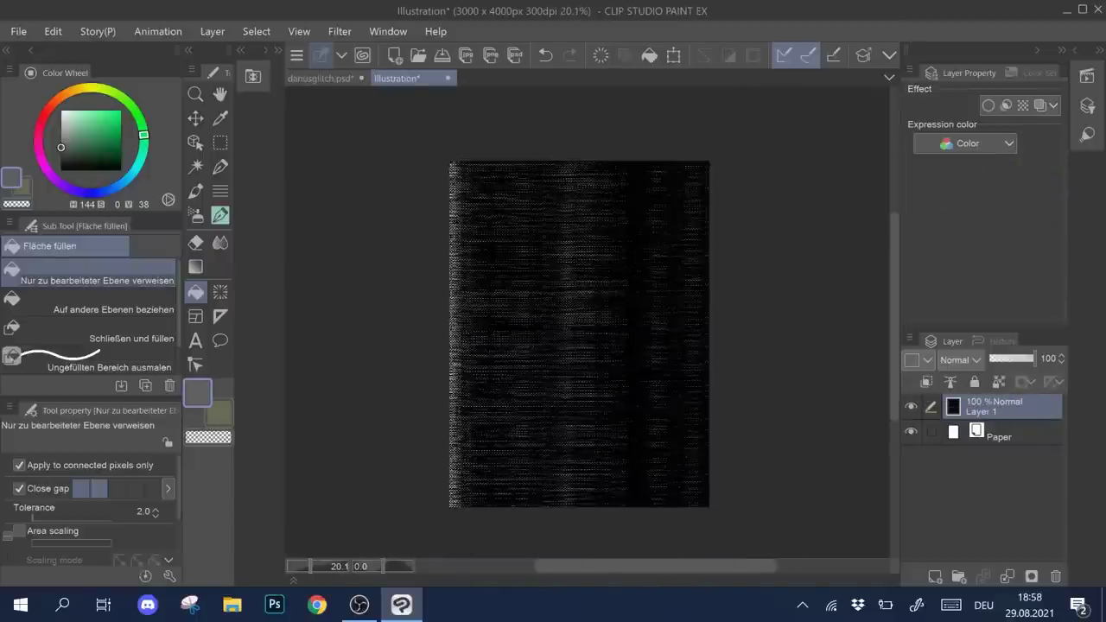
pyautogui.press('m')
pyautogui.scroll(-3, 578, 329)
pyautogui.hotkey('ctrl', 'a')
pyautogui.click(53, 31)
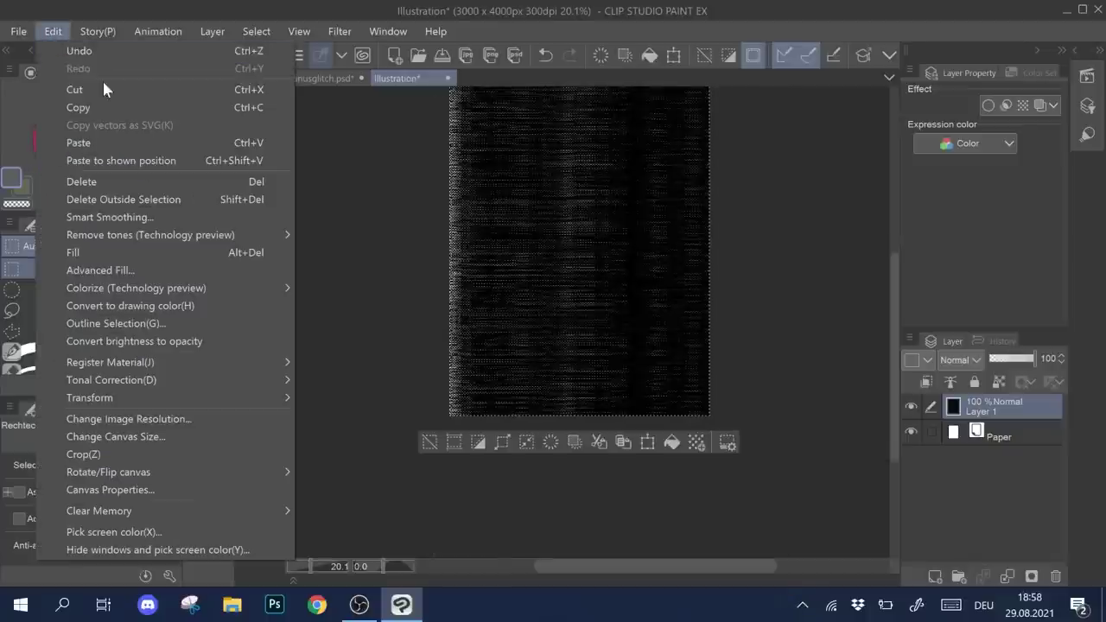
pyautogui.click(101, 107)
# - Paste the noise into dariusglitch.psd above Layer 1 Copy as a new layer
pyautogui.click(331, 79)
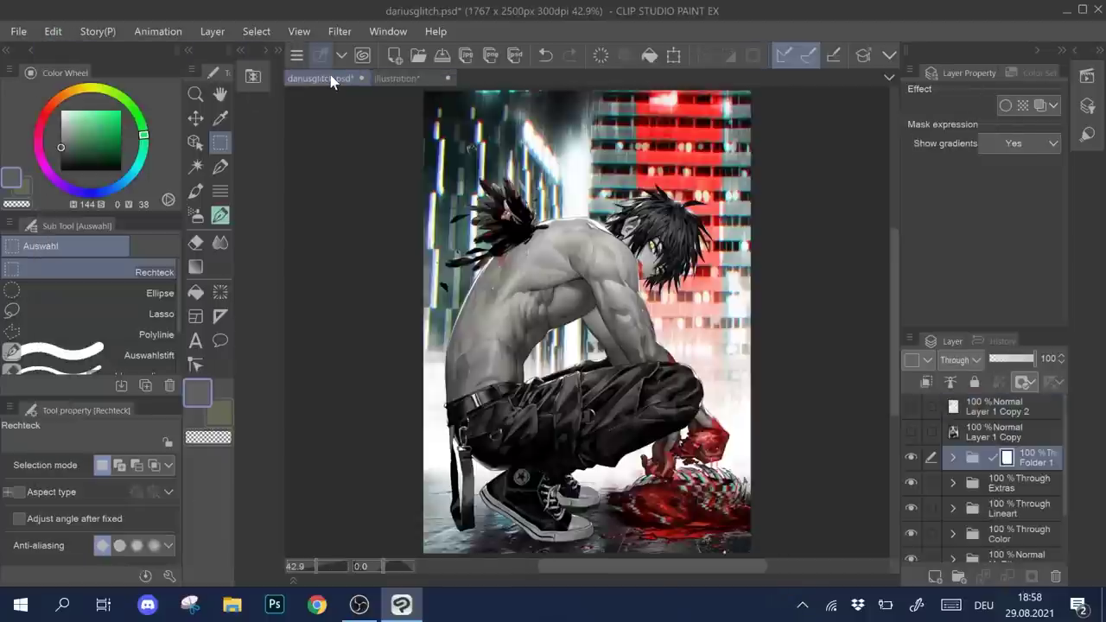
pyautogui.click(1005, 434)
pyautogui.click(53, 31)
pyautogui.click(108, 140)
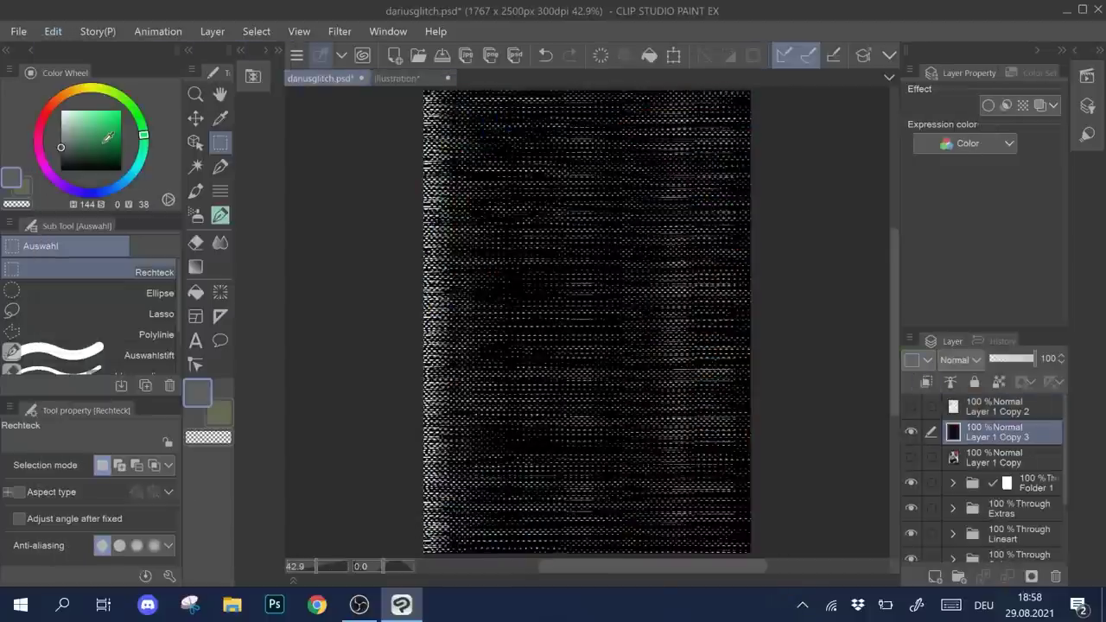
# - Scale the pasted noise layer to cover the whole artwork
pyautogui.hotkey('ctrl', 't')
pyautogui.scroll(-4, 700, 285)
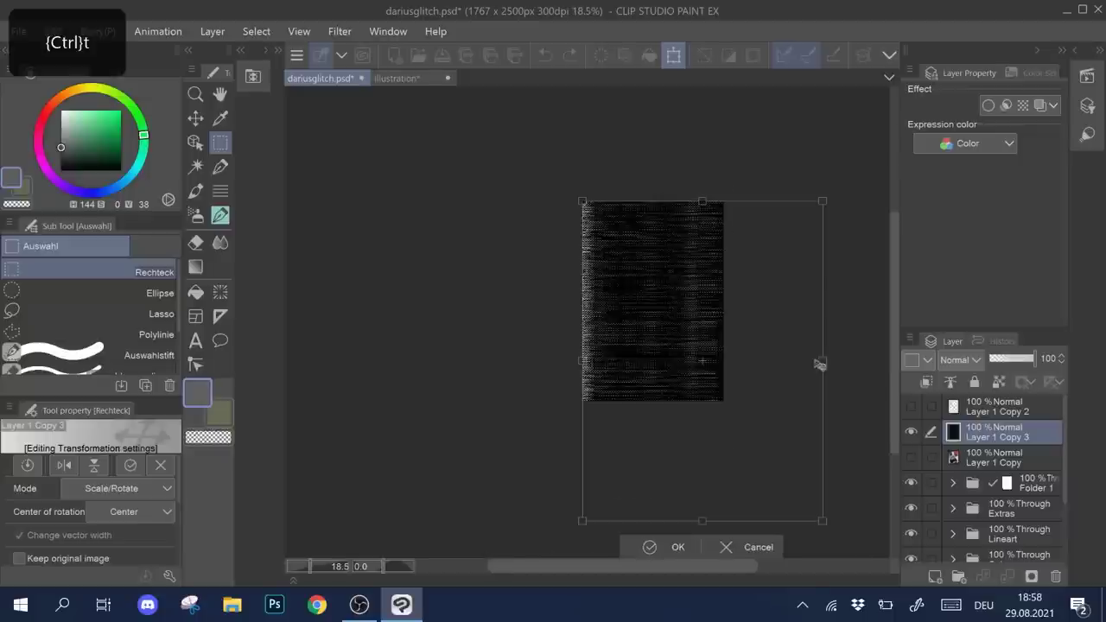
pyautogui.moveTo(746, 359); pyautogui.dragTo(731, 314)
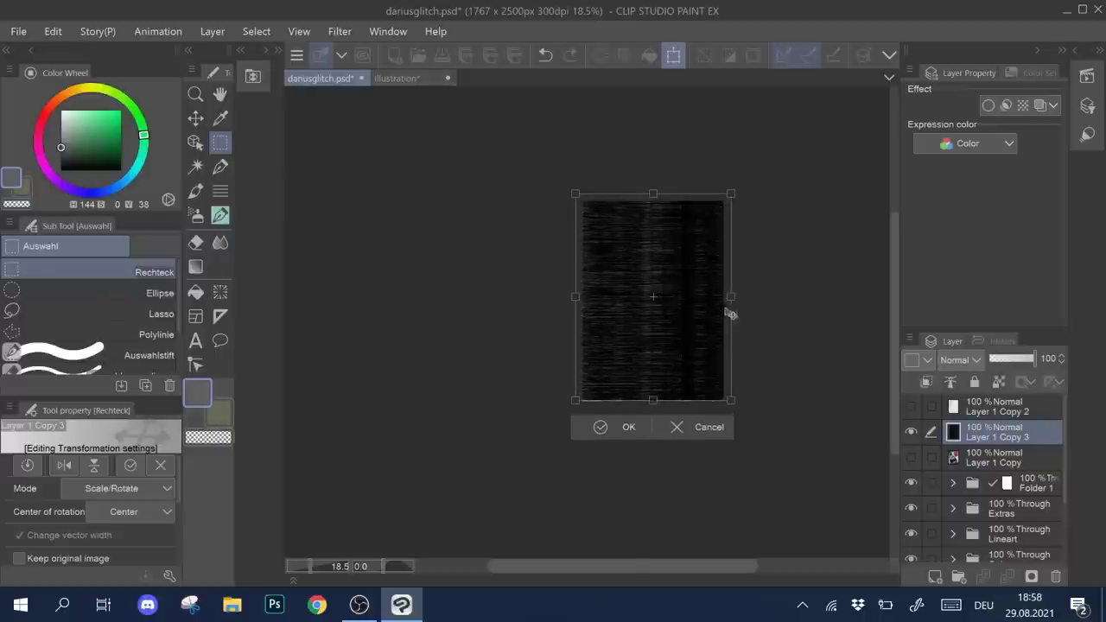
pyautogui.click(630, 433)
pyautogui.scroll(2, 650, 324)
# - Hide the black noise layer and copy Layer 1 Copy's glitch blocks onto a new layer
pyautogui.click(1002, 460)
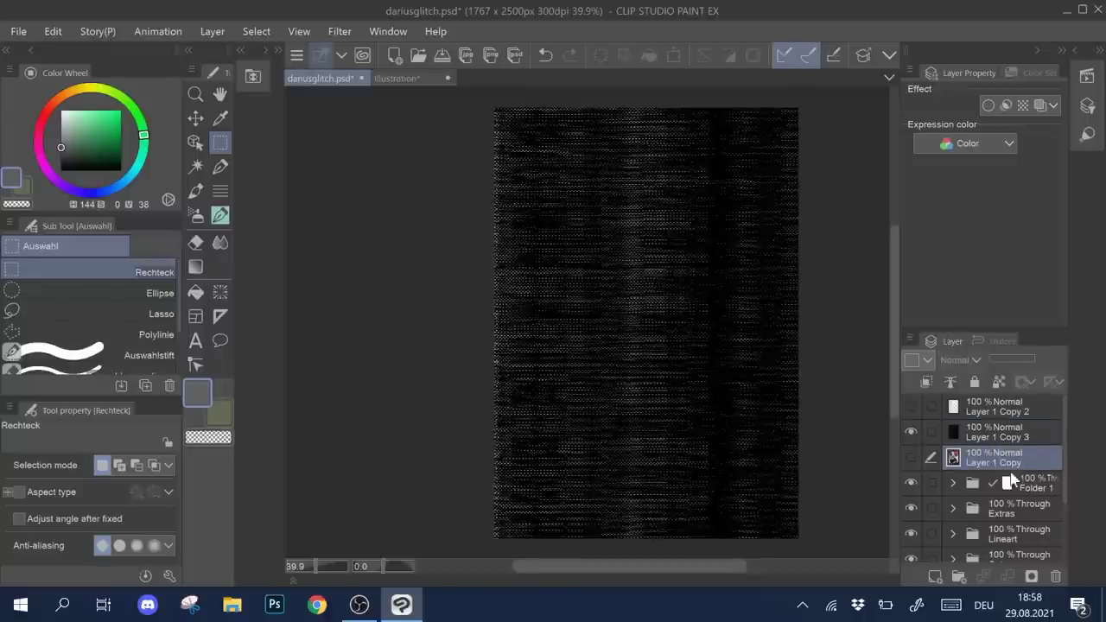
pyautogui.click(911, 434)
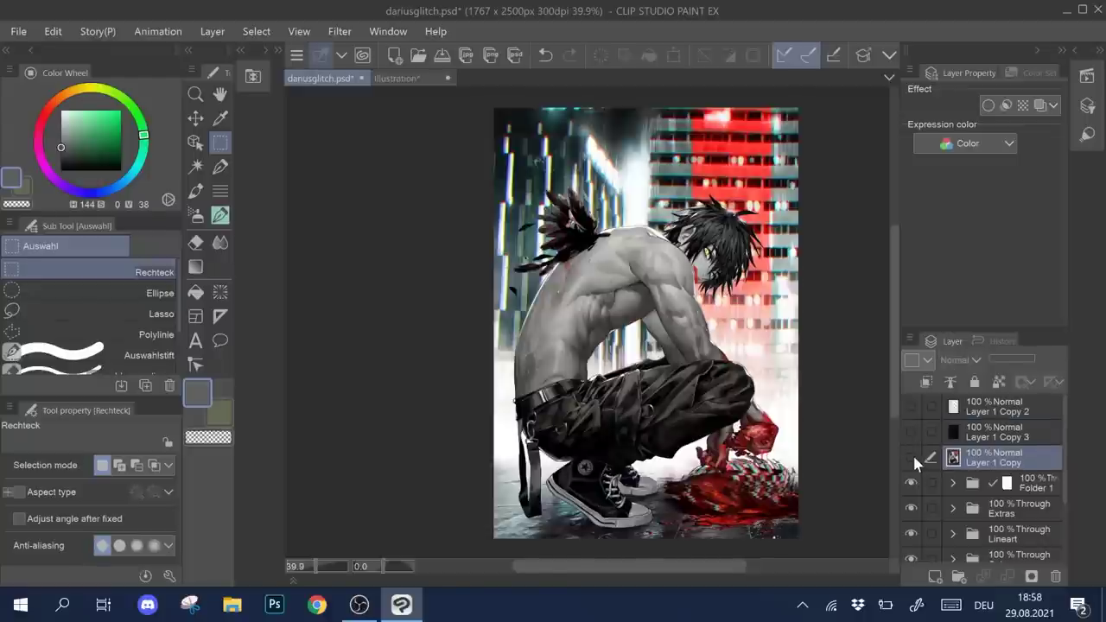
pyautogui.click(910, 457)
pyautogui.keyDown('ctrl'); pyautogui.click(952, 457); pyautogui.keyUp('ctrl')
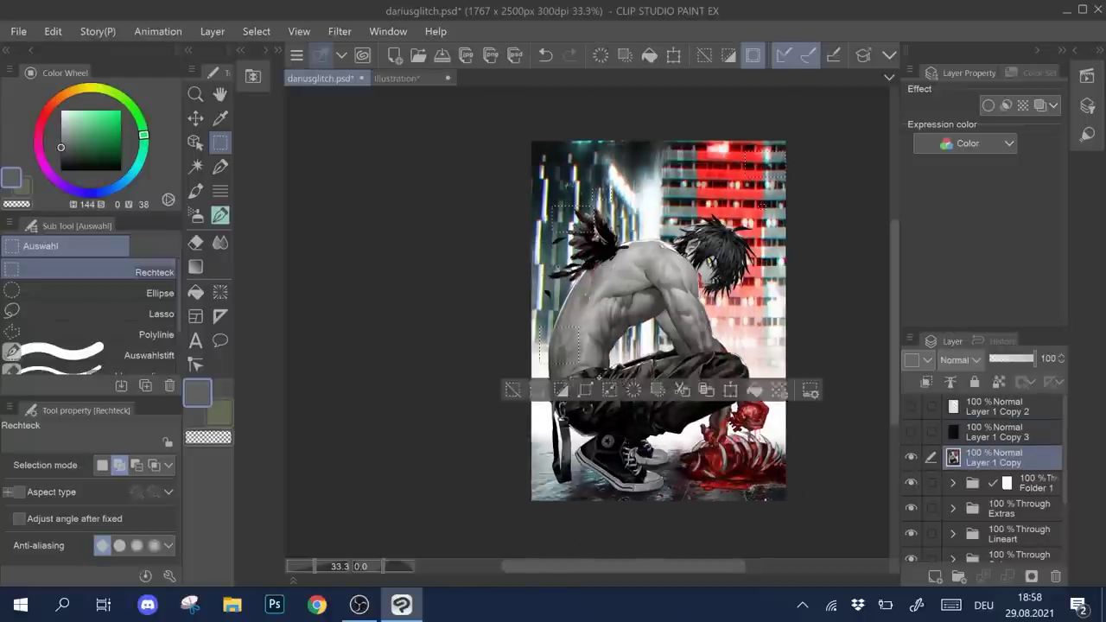
pyautogui.scroll(-1, 794, 373)
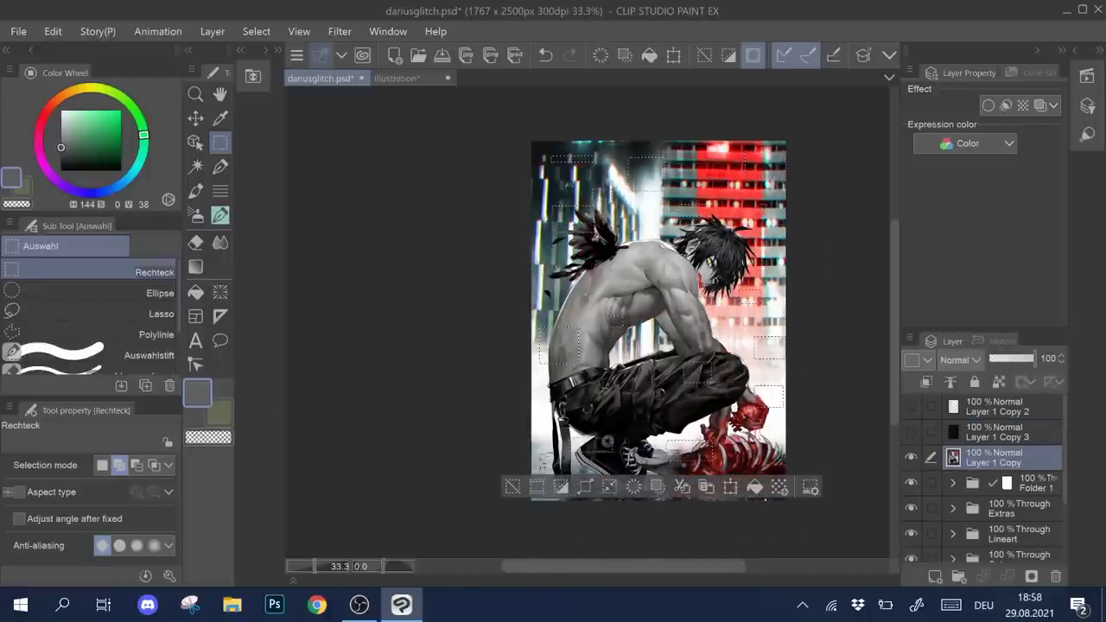
pyautogui.click(705, 527)
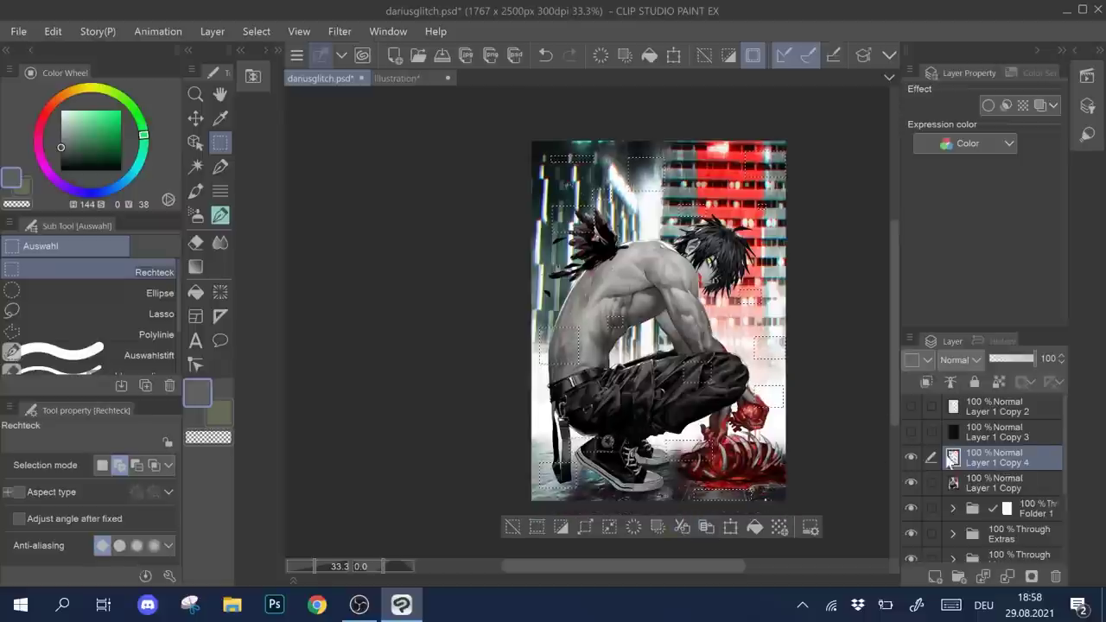
pyautogui.hotkey('ctrl', 'd')
# - Apply a rectangular Wave with 7 waves, longer wavelengths, higher amplitude, ratios 14.86 and 32.48
pyautogui.click(340, 31)
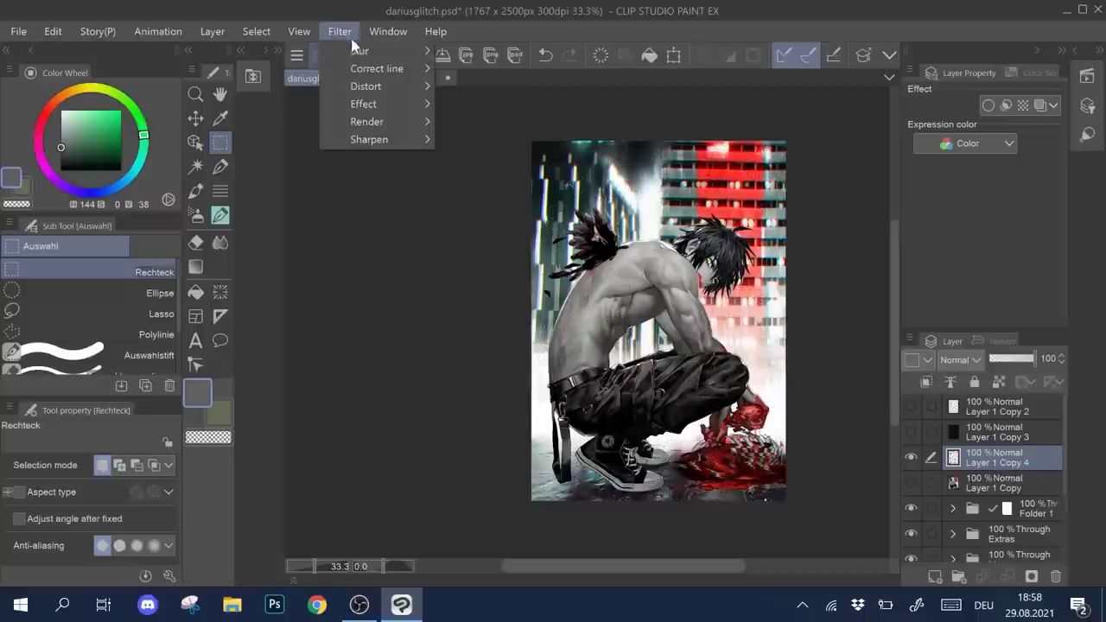
pyautogui.moveTo(393, 86)
pyautogui.click(488, 121)
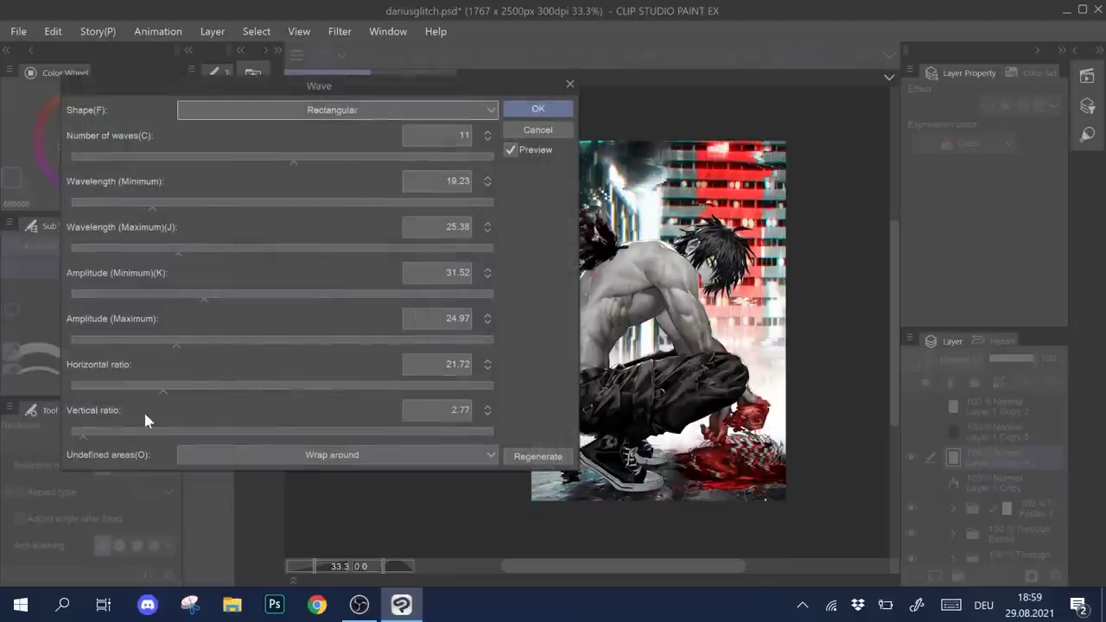
pyautogui.moveTo(121, 438); pyautogui.dragTo(134, 437)
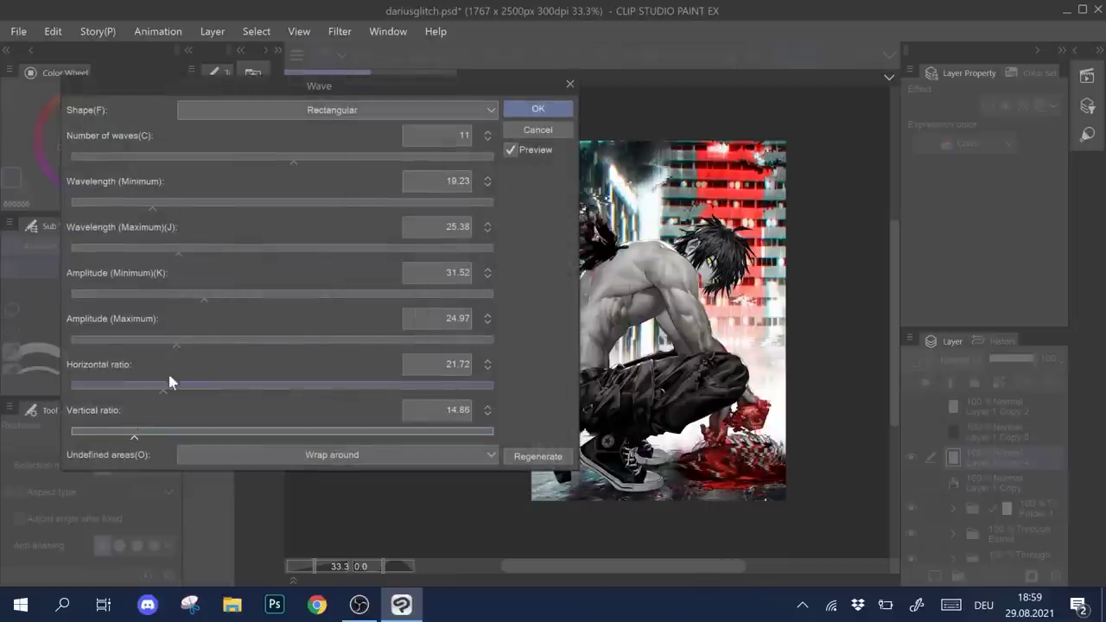
pyautogui.click(238, 157)
pyautogui.click(212, 203)
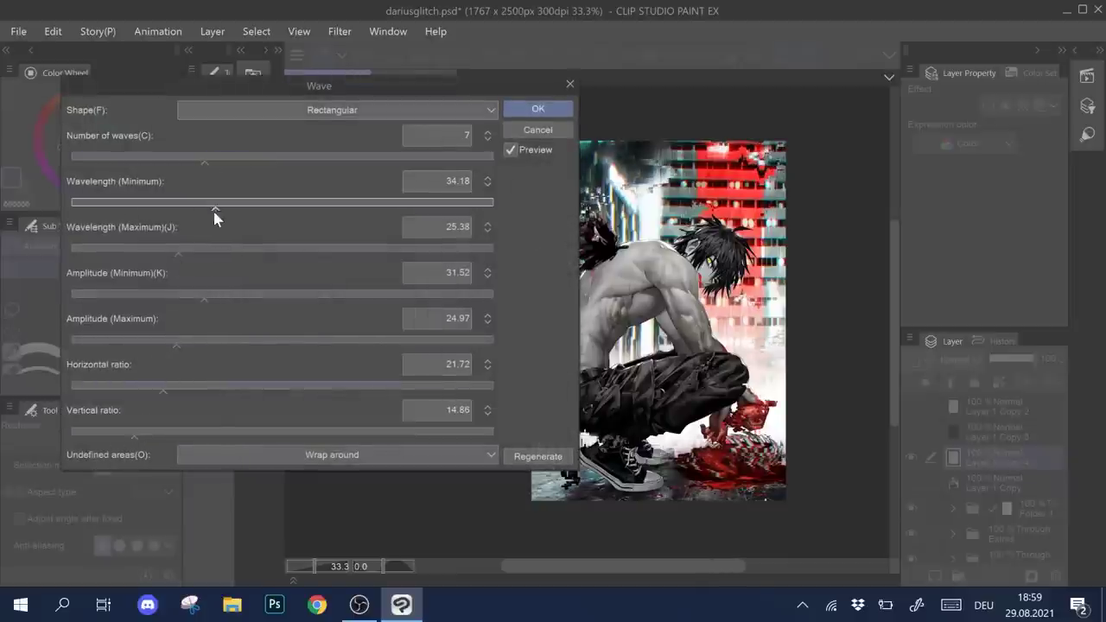
pyautogui.click(211, 248)
pyautogui.click(207, 251)
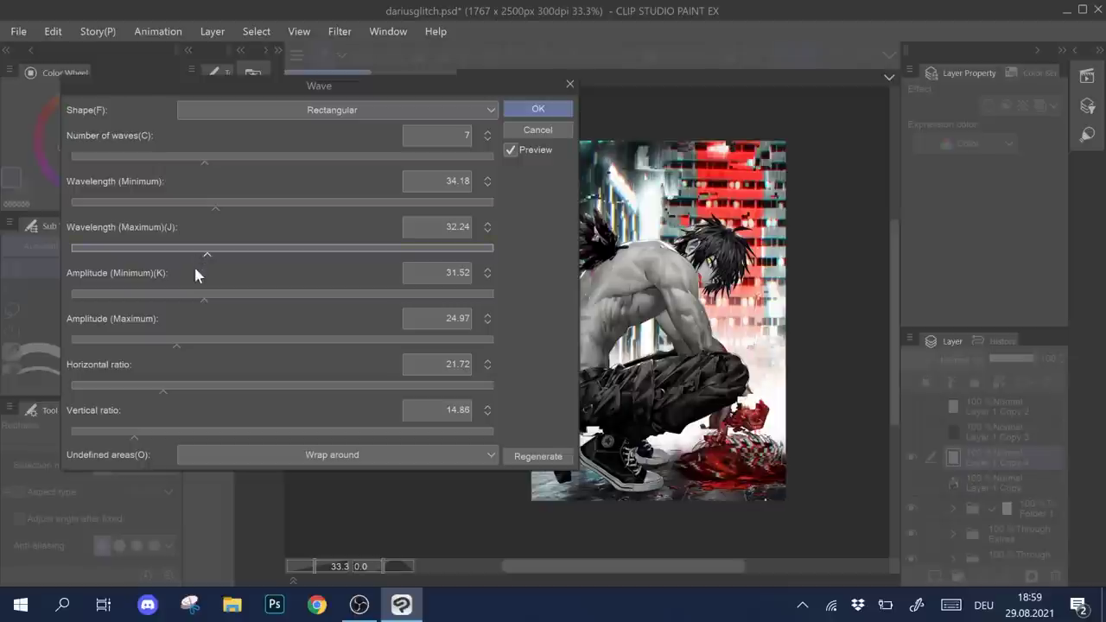
pyautogui.click(232, 294)
pyautogui.click(182, 432)
pyautogui.moveTo(182, 437); pyautogui.dragTo(187, 435)
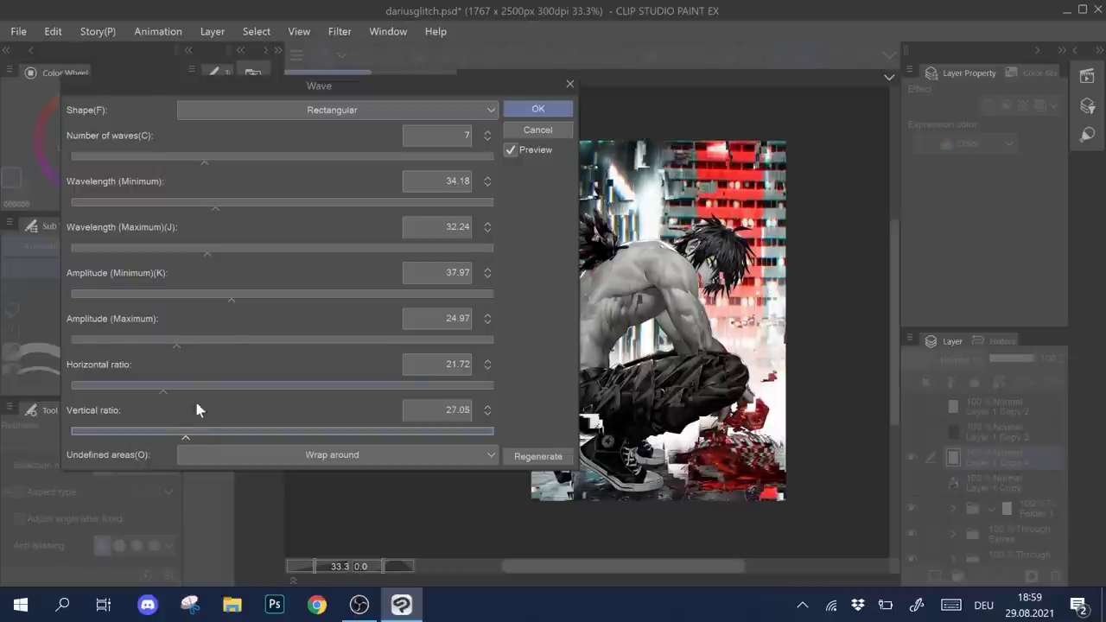
pyautogui.click(207, 386)
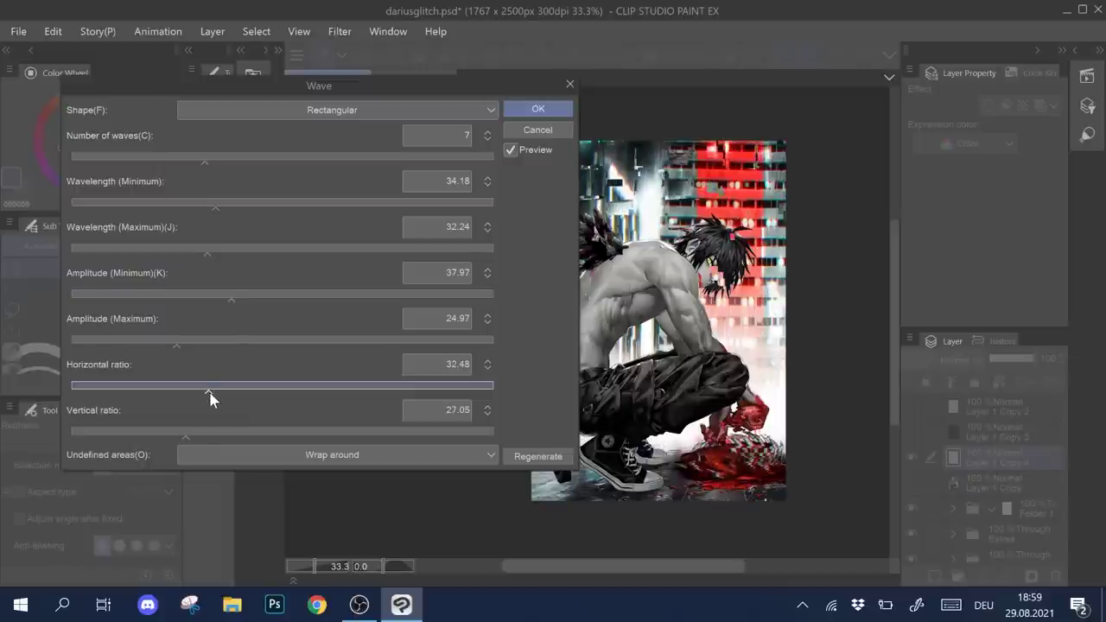
pyautogui.click(557, 109)
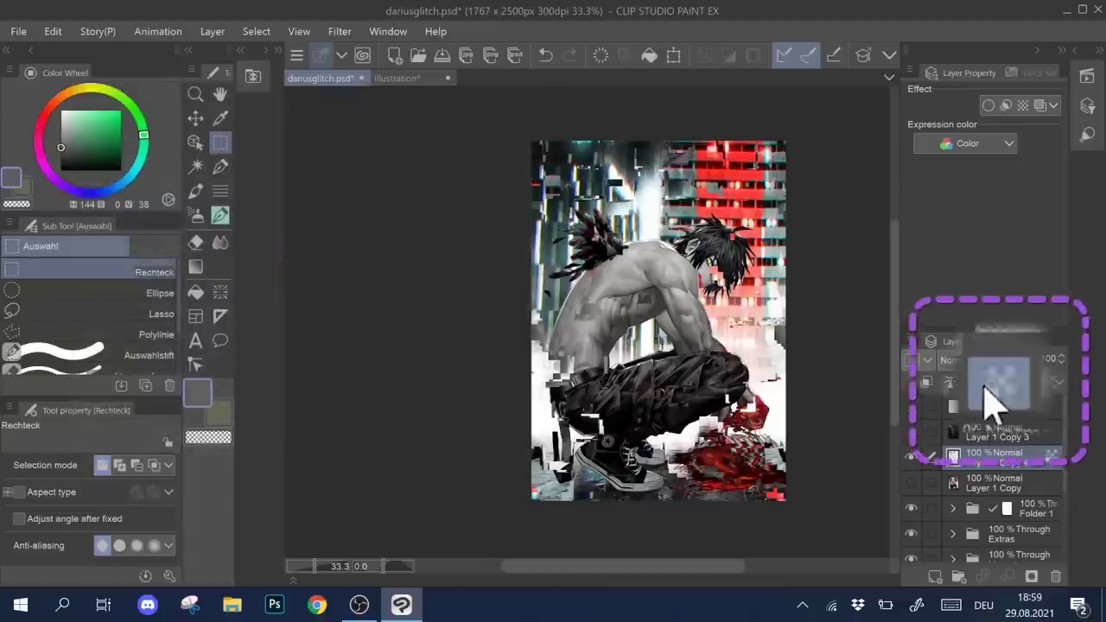
# - Dab black glitch squares with the G-Pen, then set Layer 1 Copy 4 to Screen
pyautogui.click(219, 167)
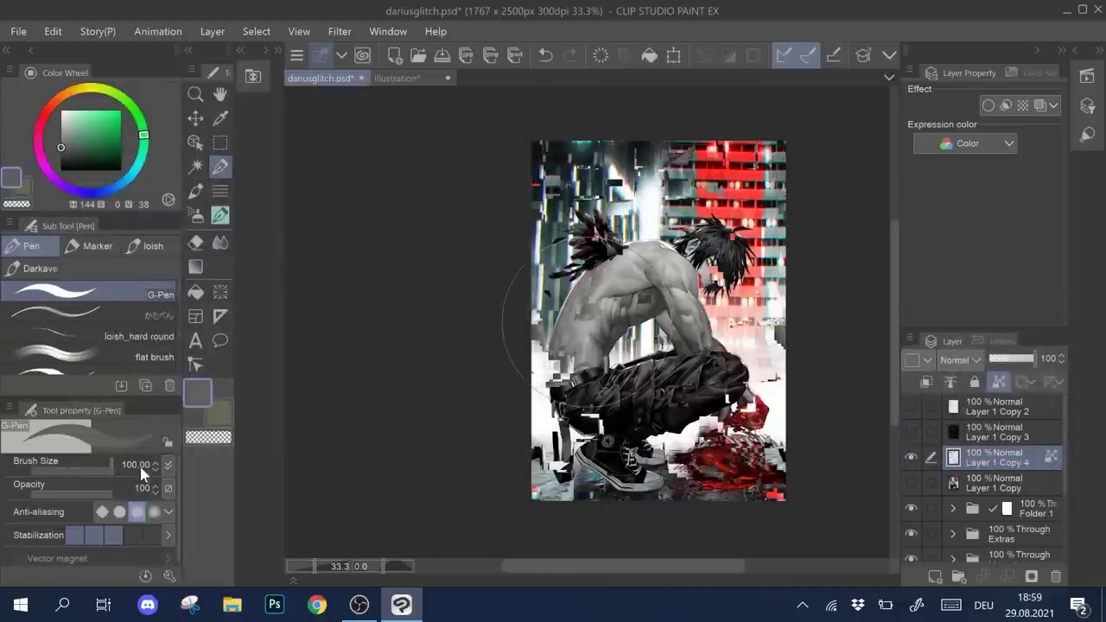
pyautogui.keyDown('alt'); pyautogui.click(593, 234); pyautogui.keyUp('alt')
pyautogui.moveTo(592, 234)
pyautogui.mouseDown()
pyautogui.moveTo(552, 414)
pyautogui.moveTo(799, 250)
pyautogui.mouseUp()
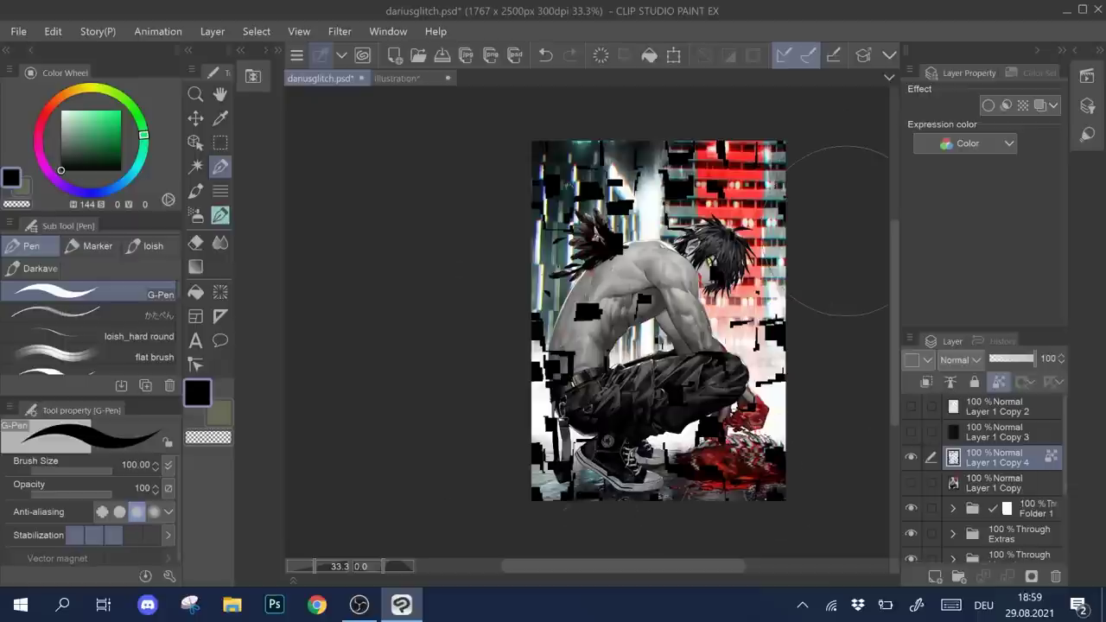
pyautogui.click(960, 360)
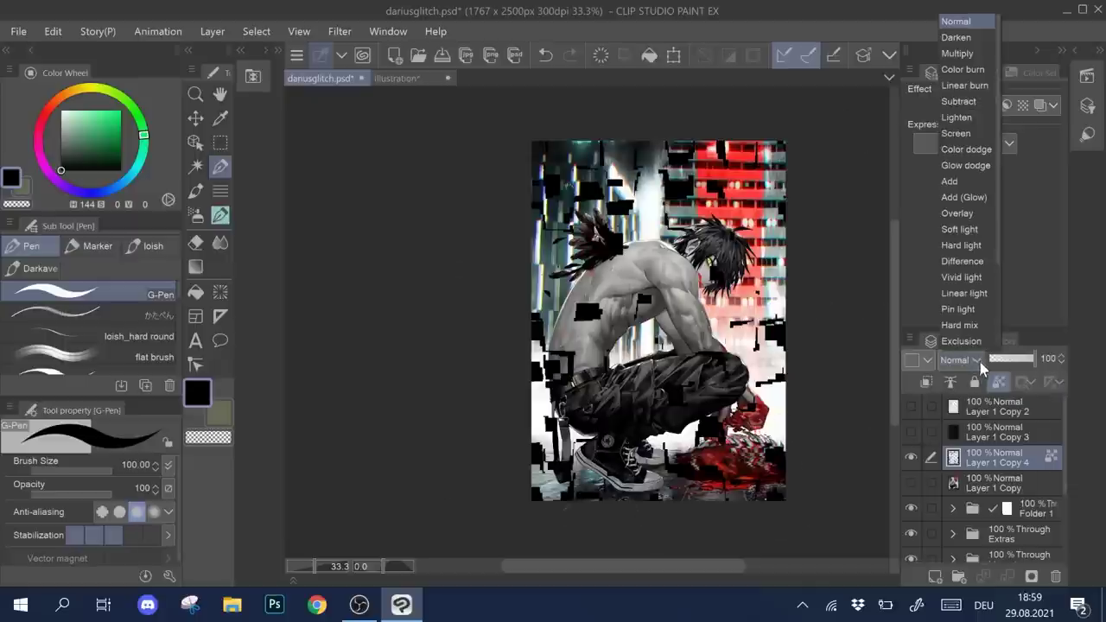
pyautogui.click(959, 133)
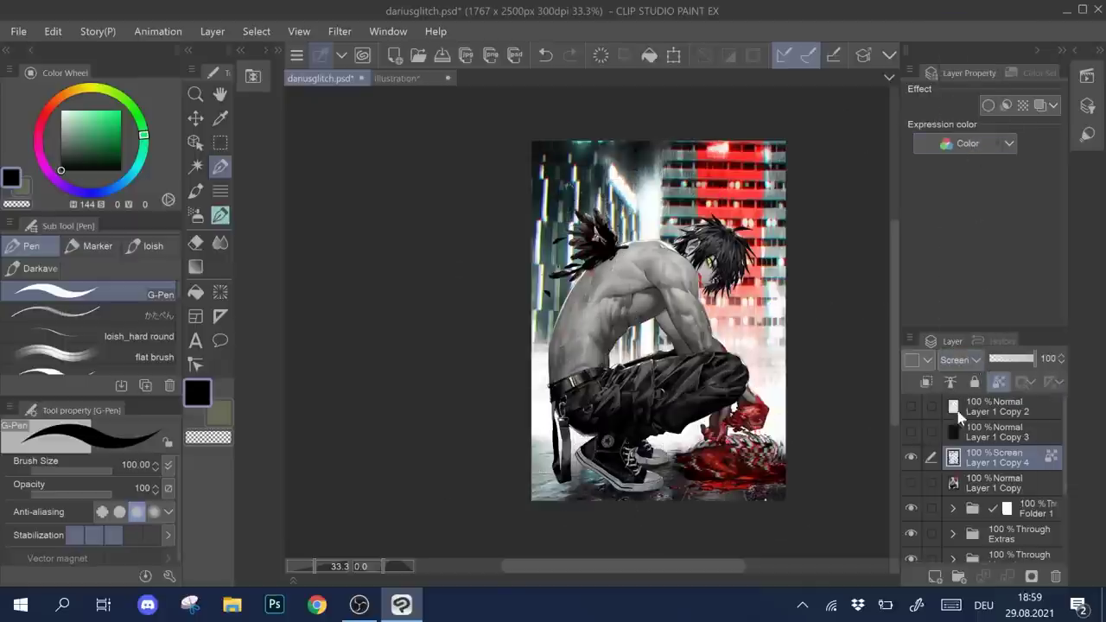
# - Make Layer 1 Copy 3 visible, clip it to the layer below, and reselect Layer 1 Copy 4
pyautogui.click(911, 432)
pyautogui.click(968, 430)
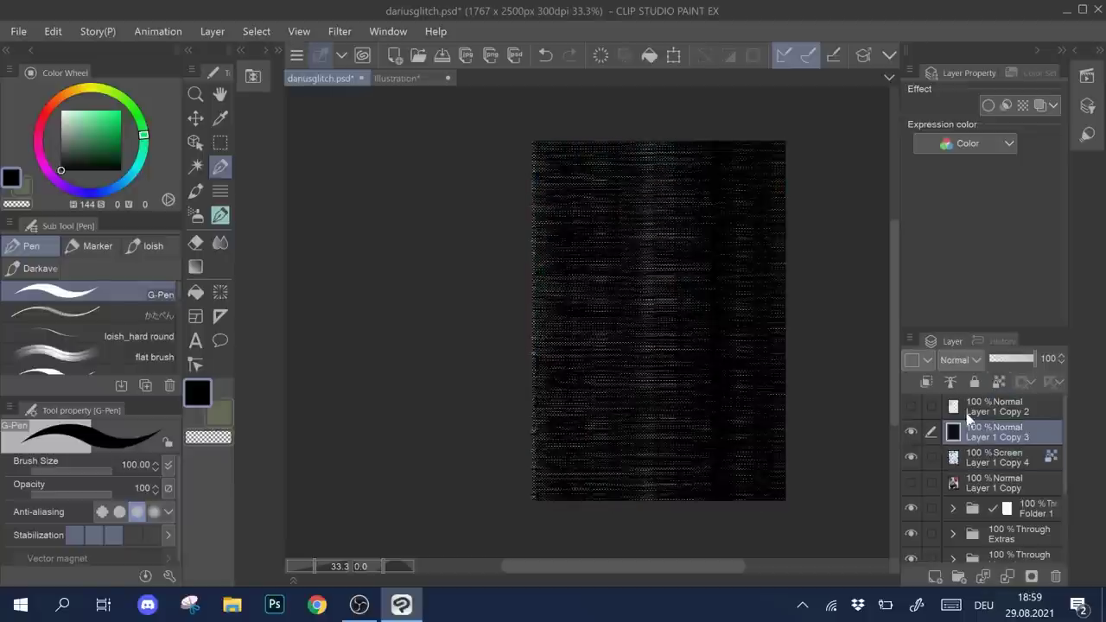
pyautogui.click(927, 382)
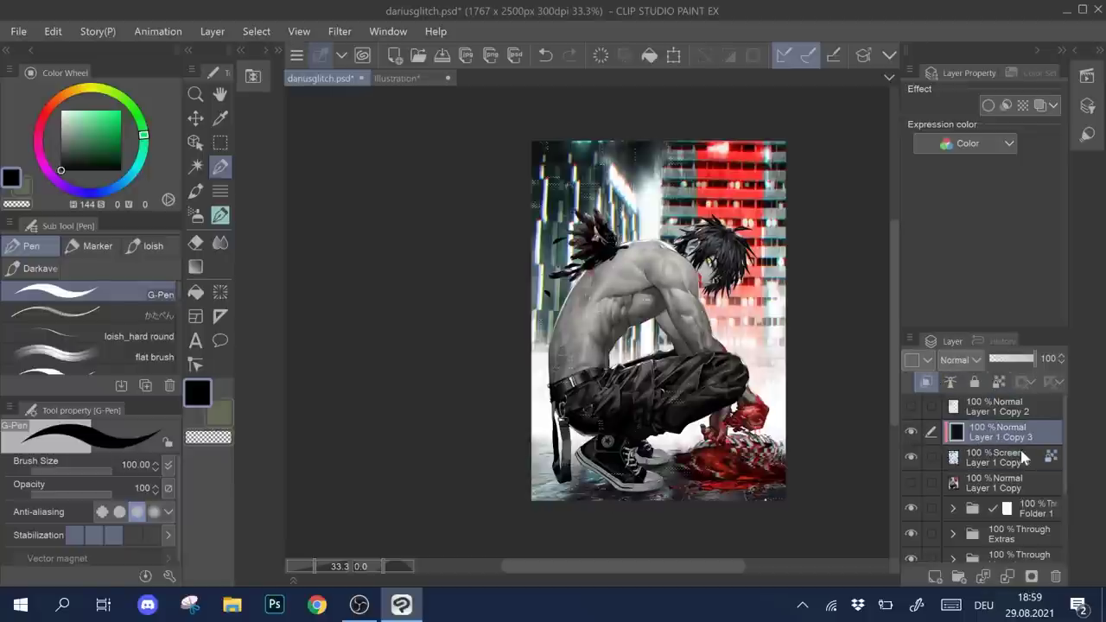
pyautogui.click(1002, 460)
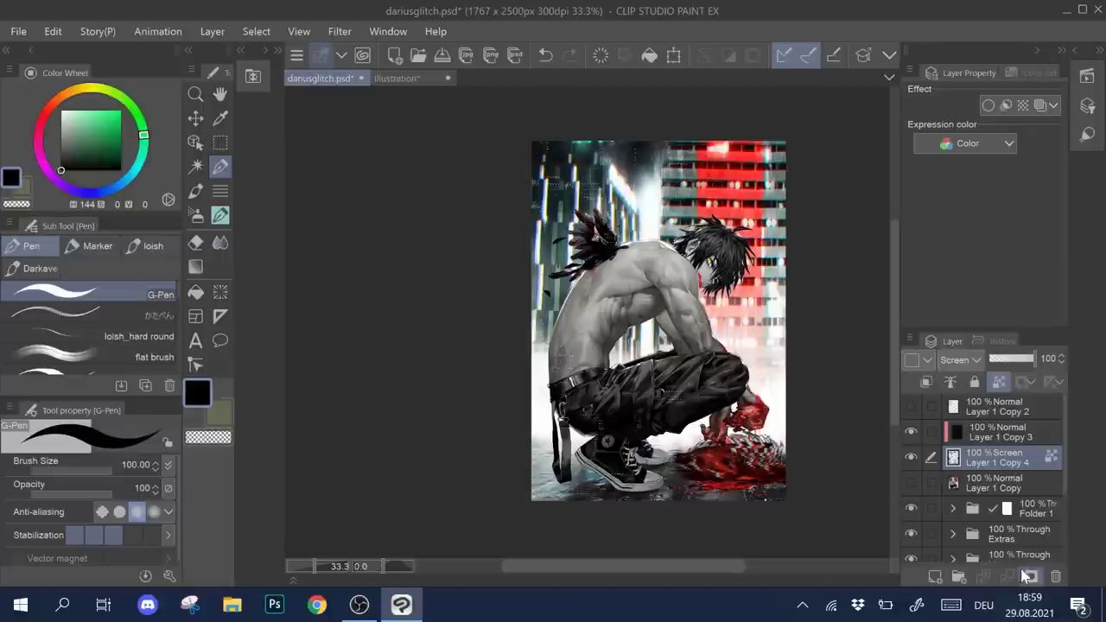
# - Create a selection from Layer 43 in the Color folder and erase it from Layer 1 Copy 4's mask
pyautogui.click(1006, 457)
pyautogui.scroll(-3, 1064, 541)
pyautogui.click(952, 490)
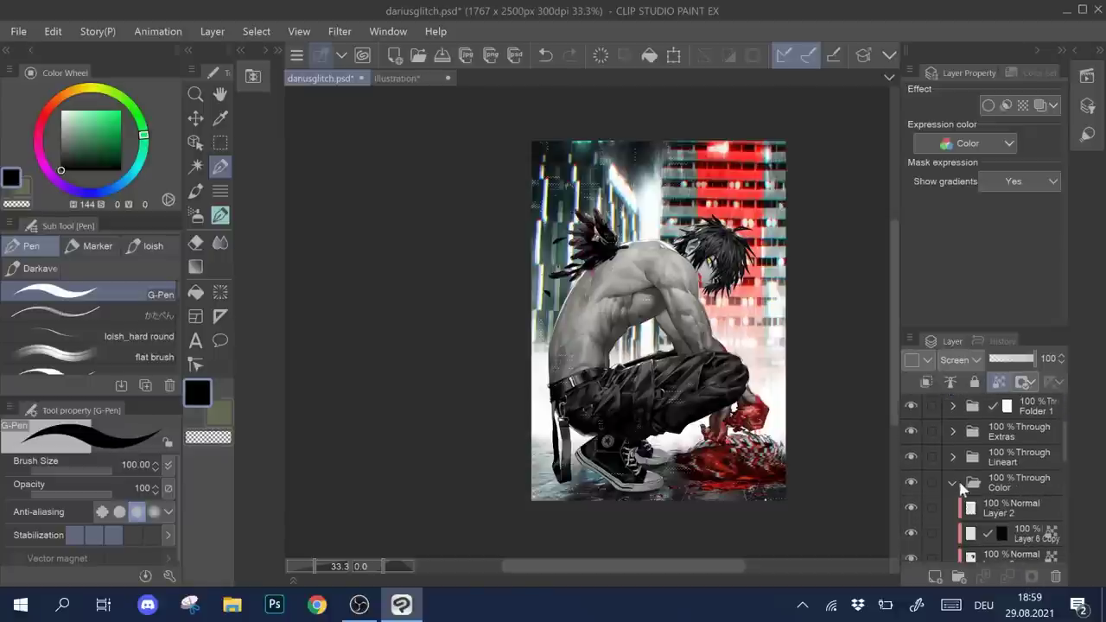
pyautogui.scroll(-5, 964, 506)
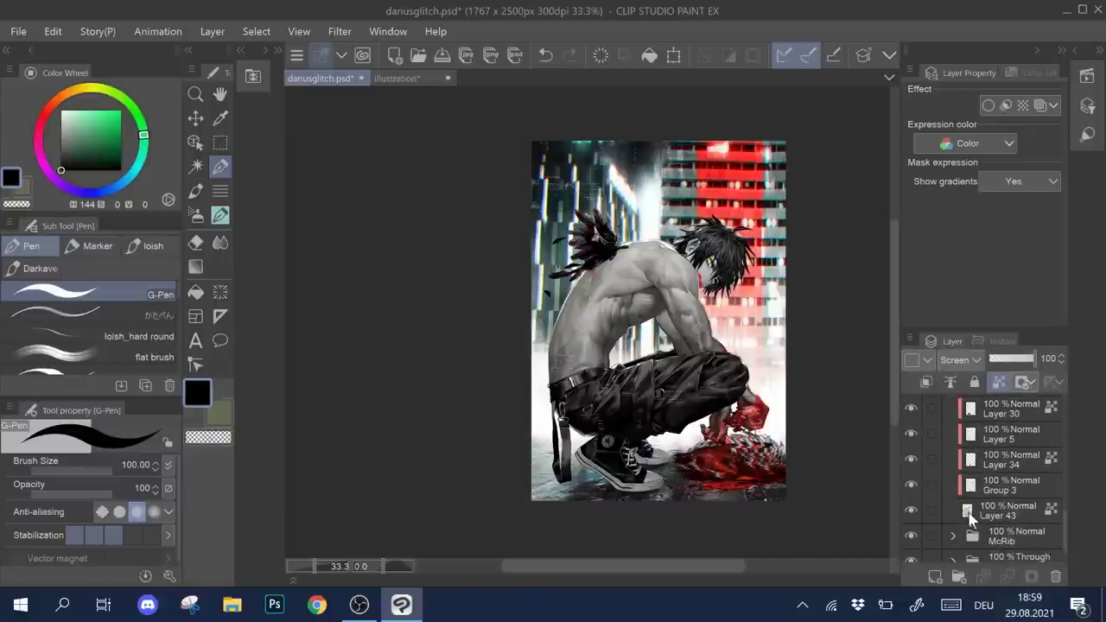
pyautogui.rightClick(969, 517)
pyautogui.moveTo(977, 464)
pyautogui.click(812, 461)
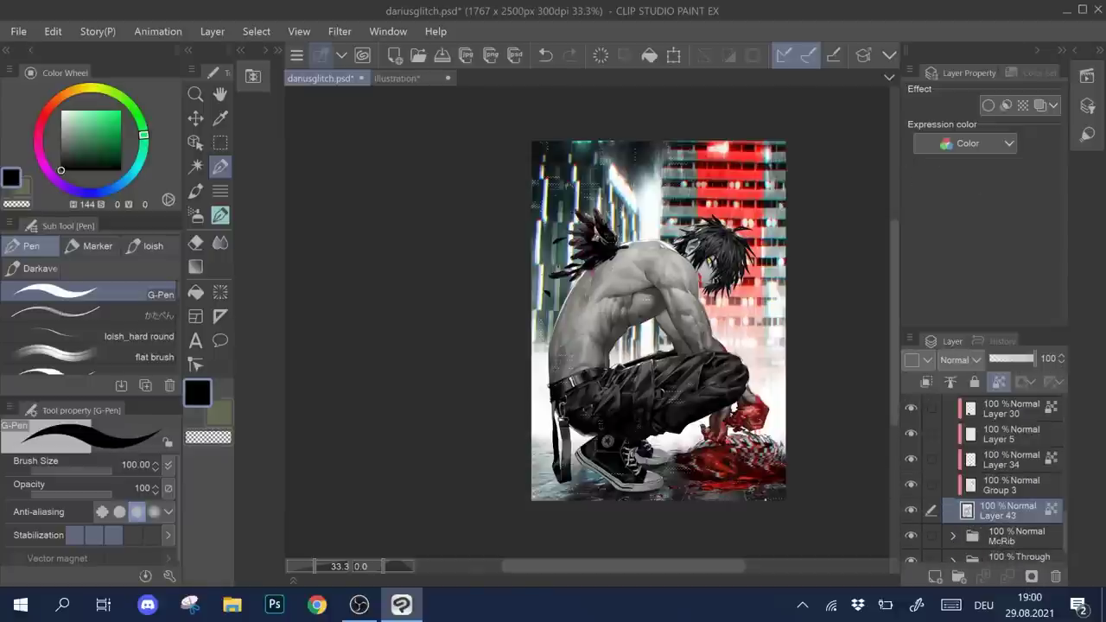
pyautogui.scroll(-3, 1002, 510)
pyautogui.click(1050, 460)
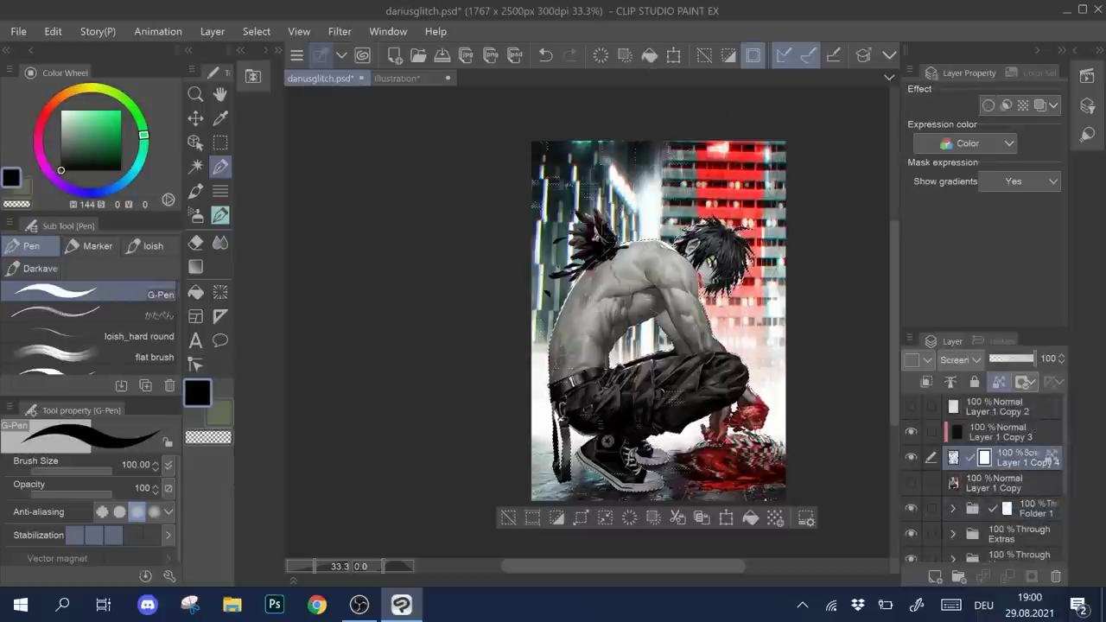
pyautogui.press('c')
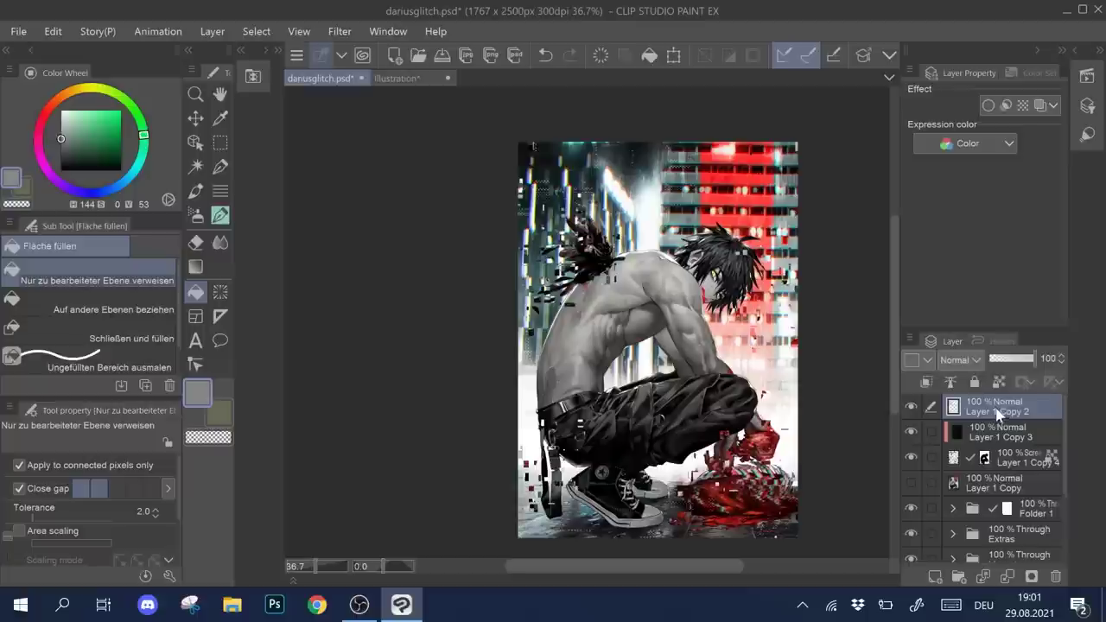
# - Add a new layer filled with middle gray (V about 48) and check its Level Correction
pyautogui.click(933, 576)
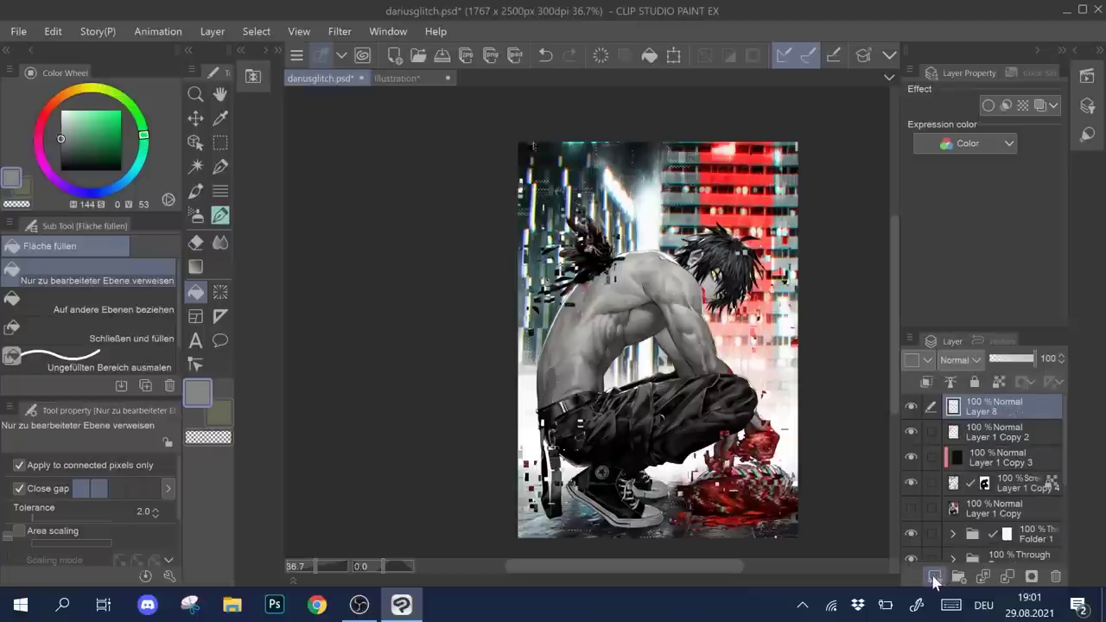
pyautogui.click(54, 142)
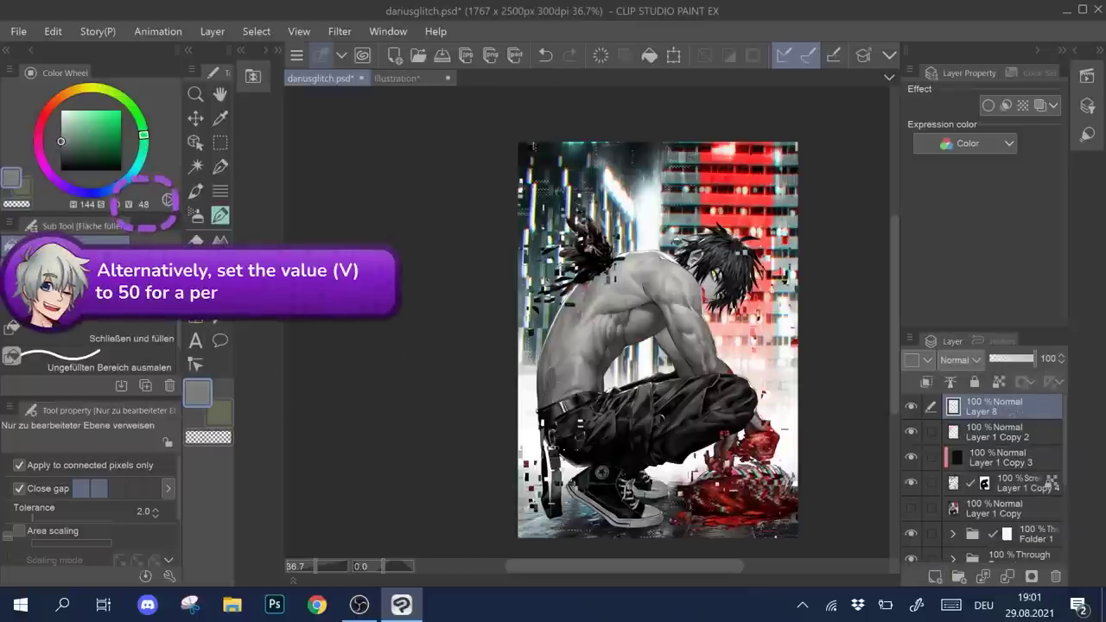
pyautogui.click(675, 242)
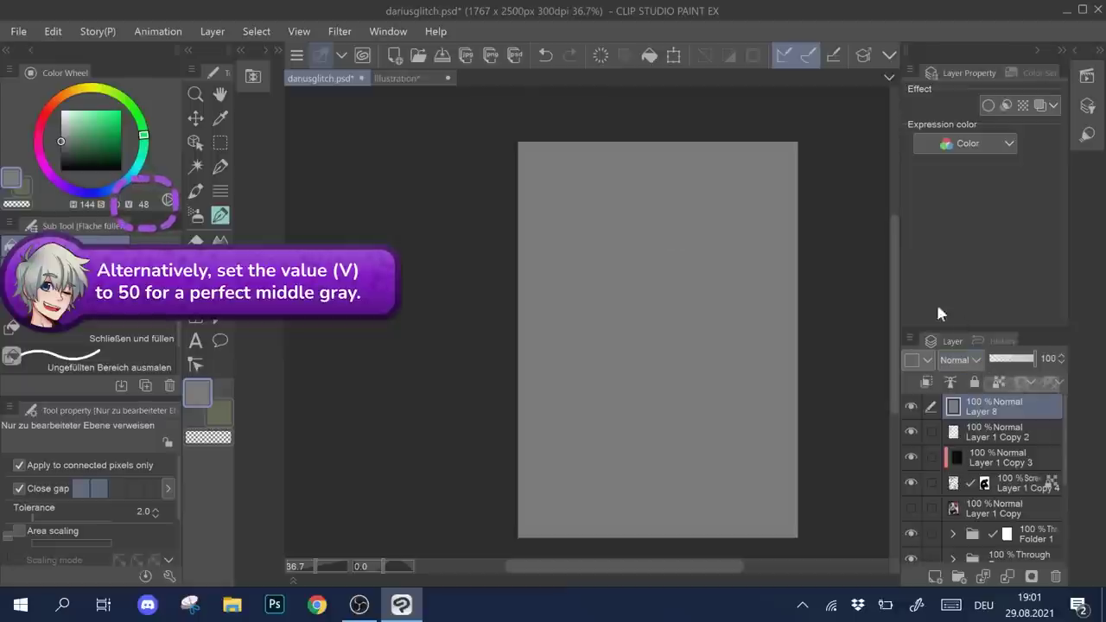
pyautogui.click(54, 38)
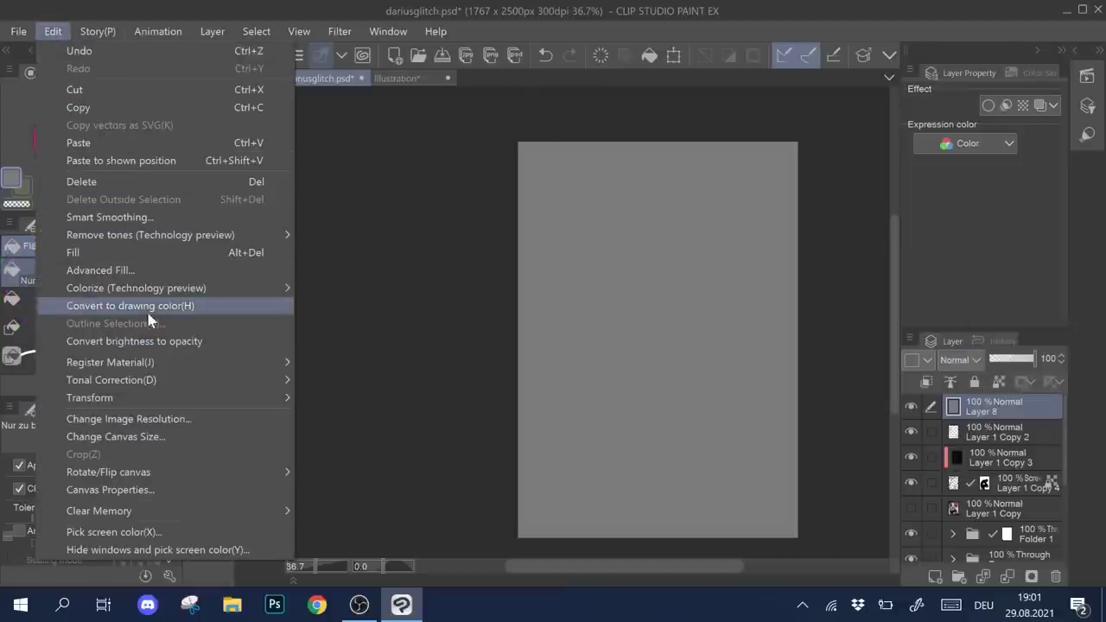
pyautogui.moveTo(161, 379)
pyautogui.click(414, 452)
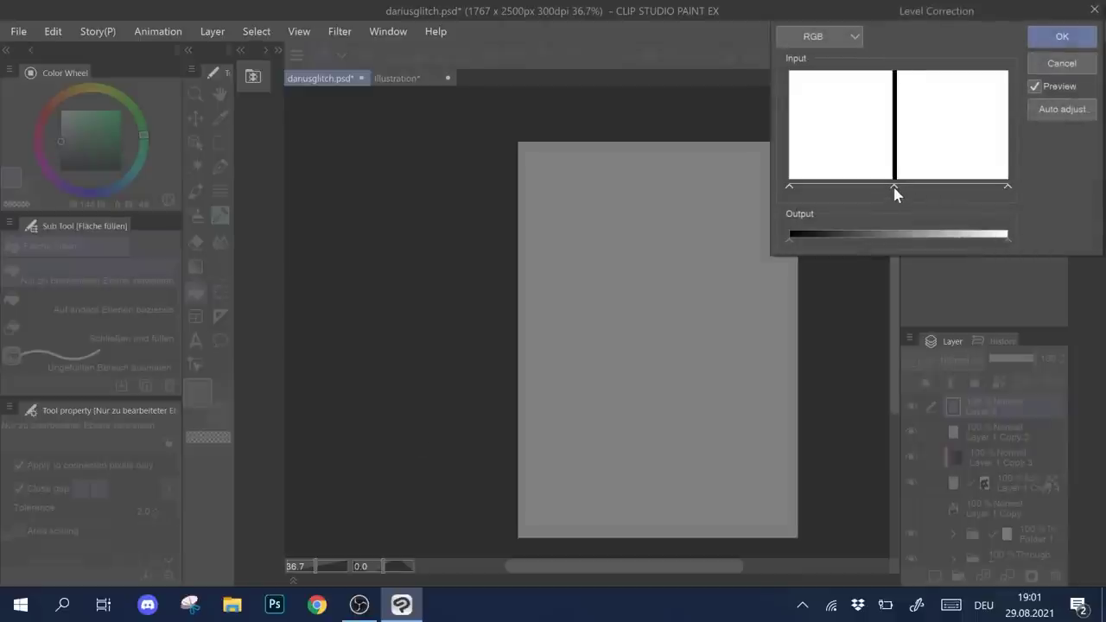
pyautogui.click(1044, 33)
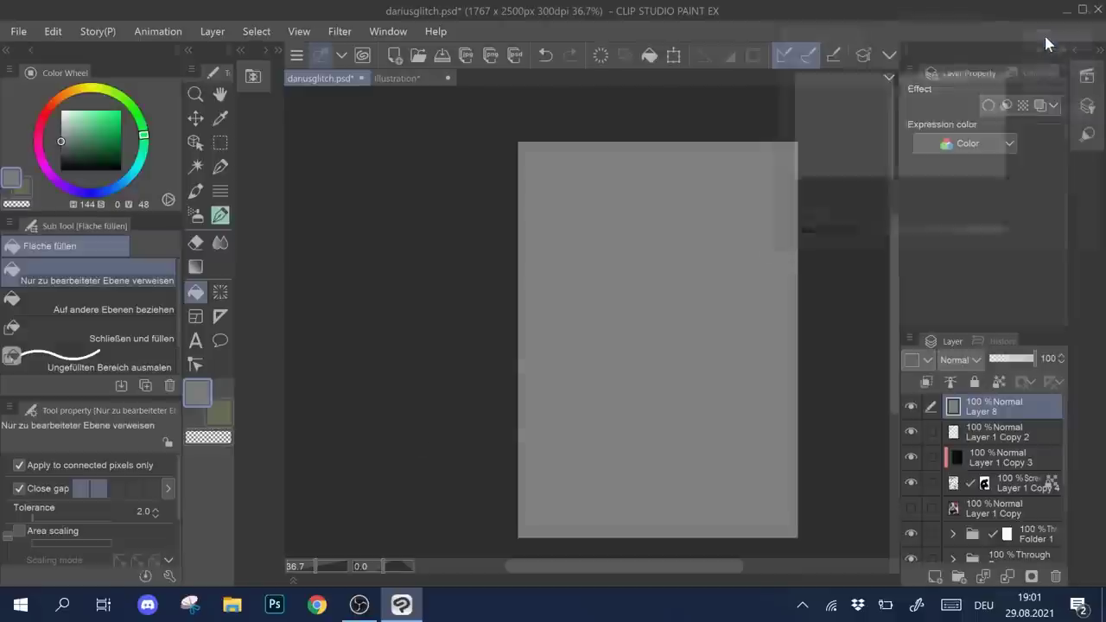
# - Set Layer 8 to Overlay blending and toggle its visibility to compare
pyautogui.click(965, 360)
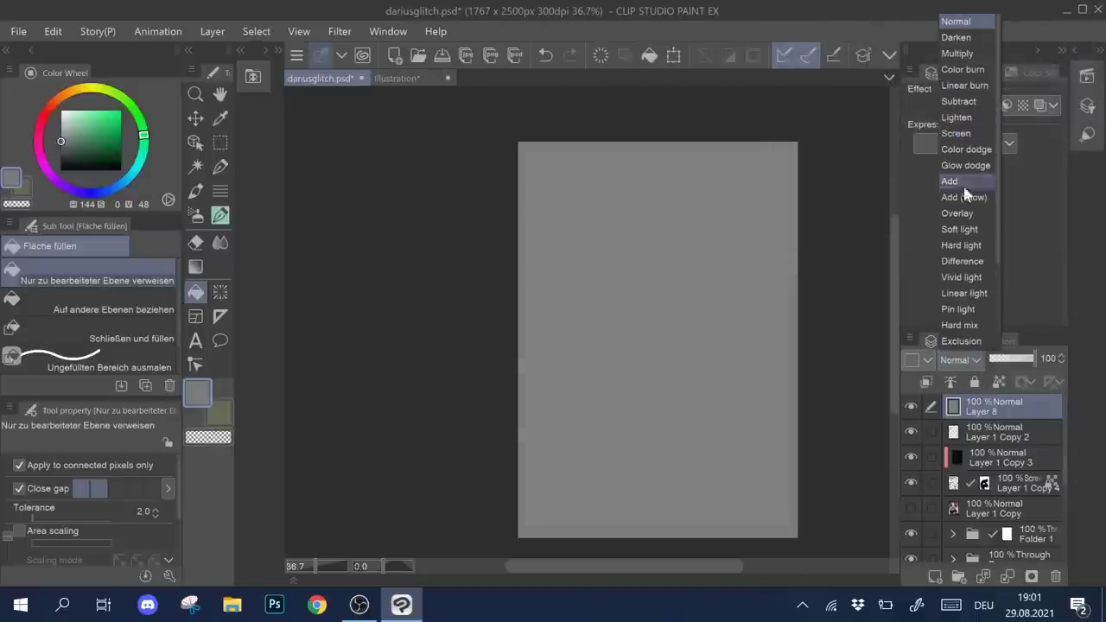
pyautogui.click(956, 212)
pyautogui.click(911, 404)
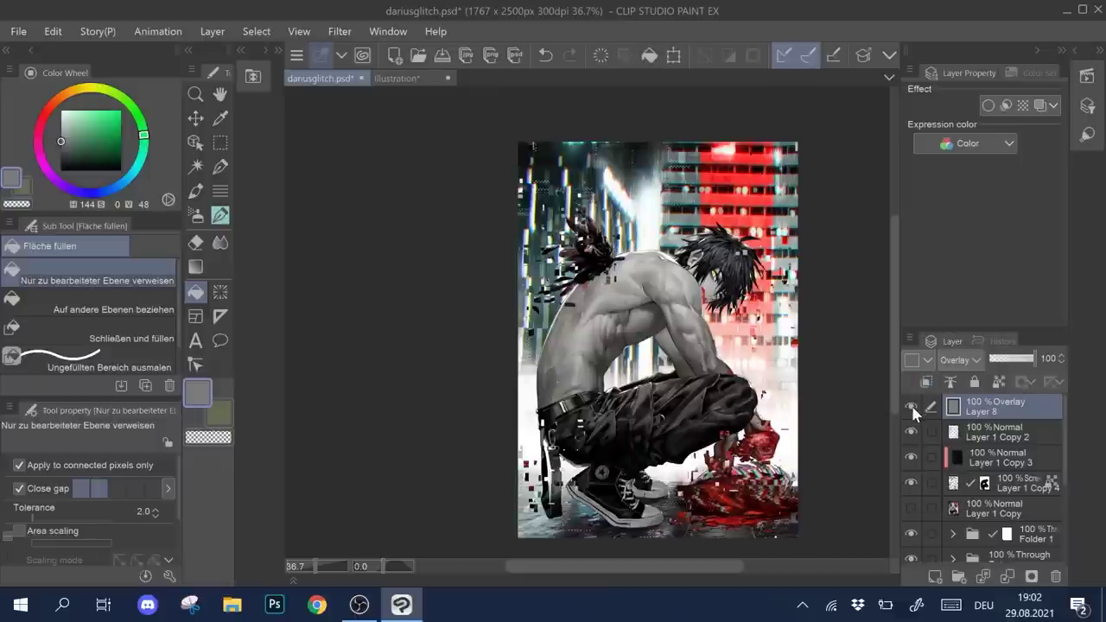
pyautogui.click(911, 403)
pyautogui.click(910, 404)
pyautogui.scroll(3, 882, 292)
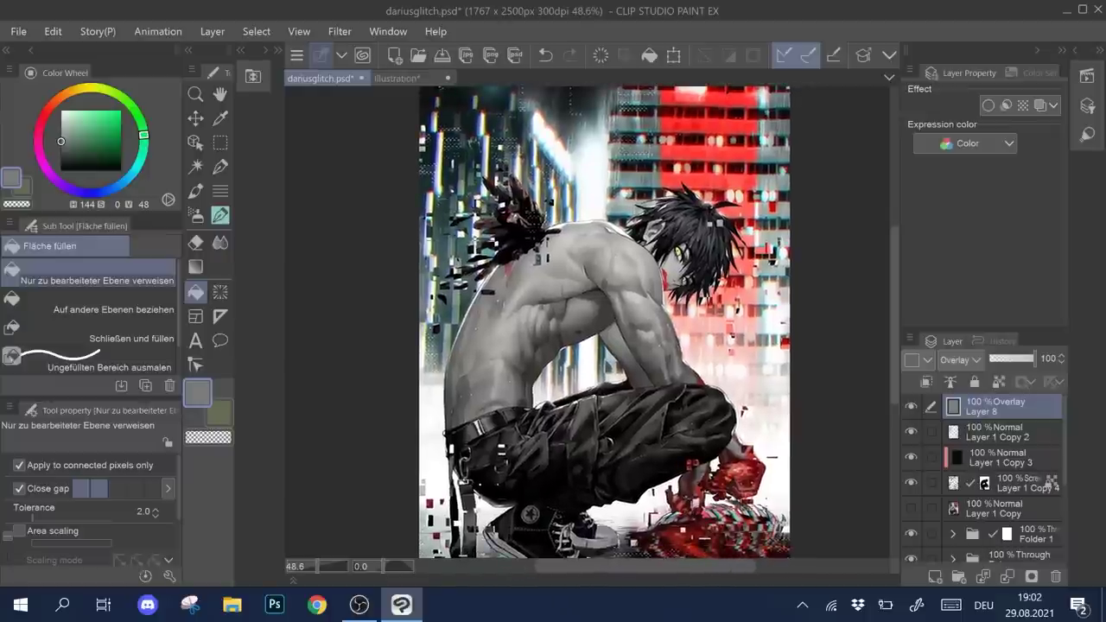
# - Apply Perlin noise with scale 1.00 to Layer 8
pyautogui.click(340, 31)
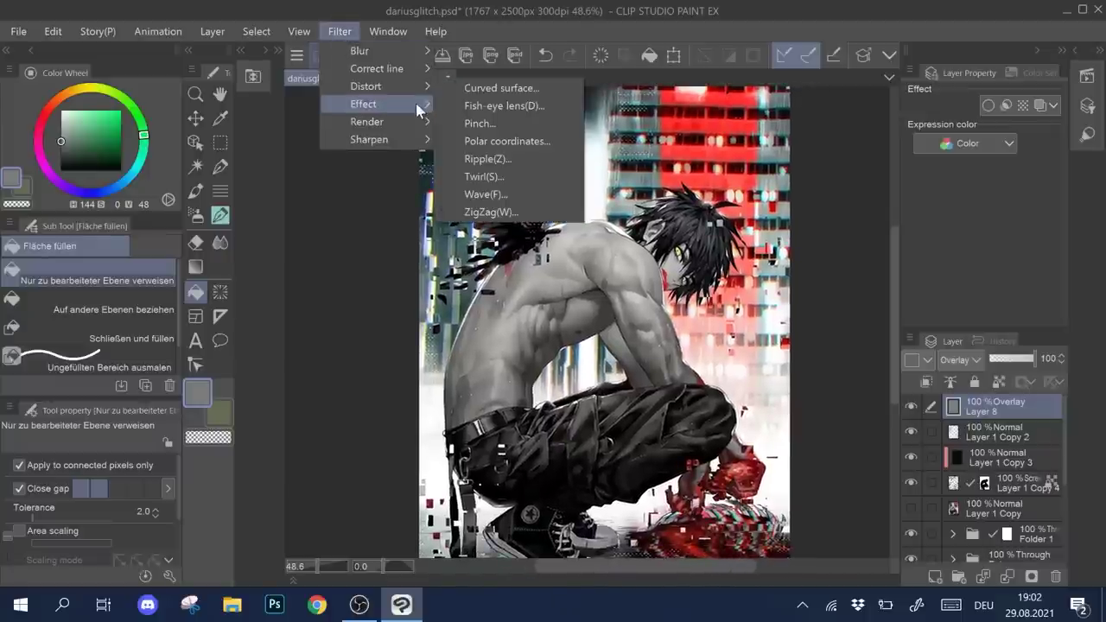
pyautogui.moveTo(419, 121)
pyautogui.click(474, 124)
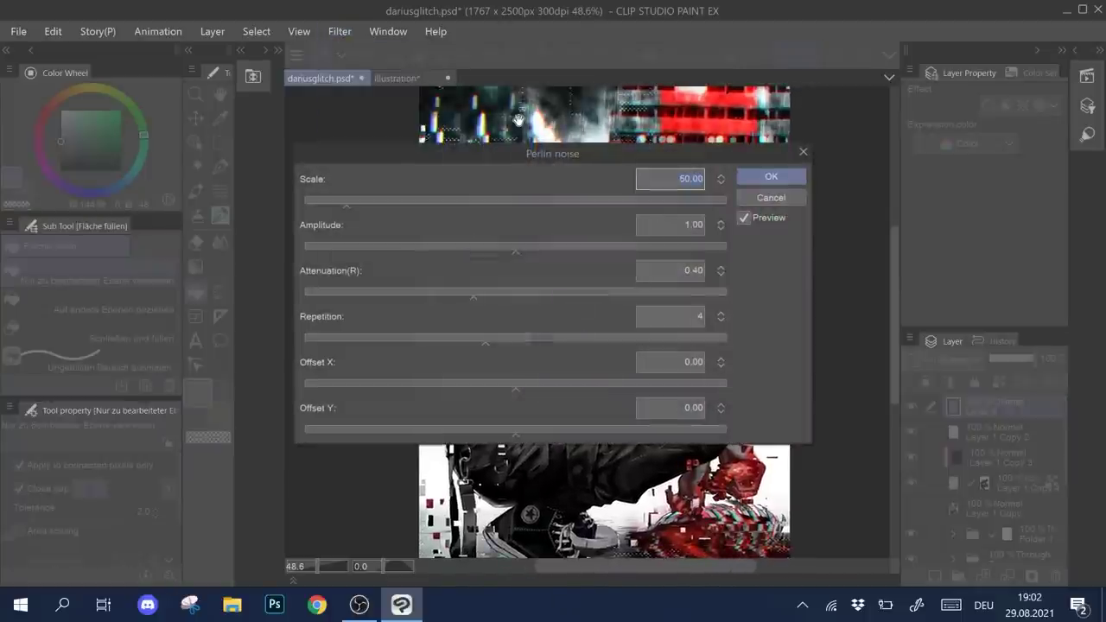
pyautogui.moveTo(594, 152); pyautogui.dragTo(925, 73)
pyautogui.moveTo(696, 118); pyautogui.dragTo(658, 119)
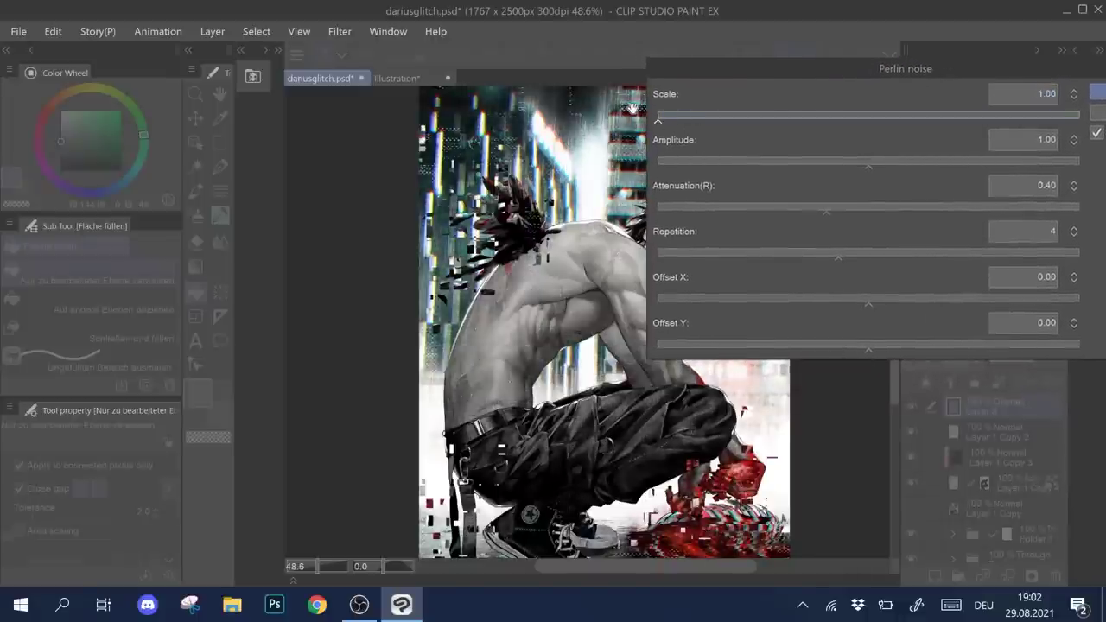
pyautogui.moveTo(1037, 69); pyautogui.dragTo(959, 71)
pyautogui.click(1030, 95)
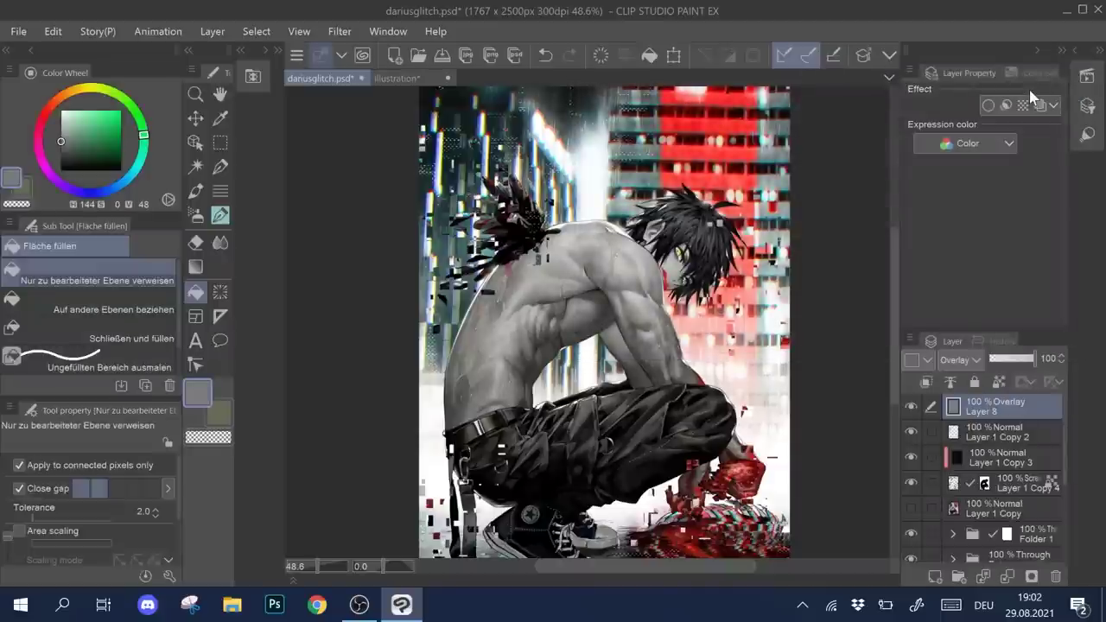
pyautogui.scroll(3, 604, 319)
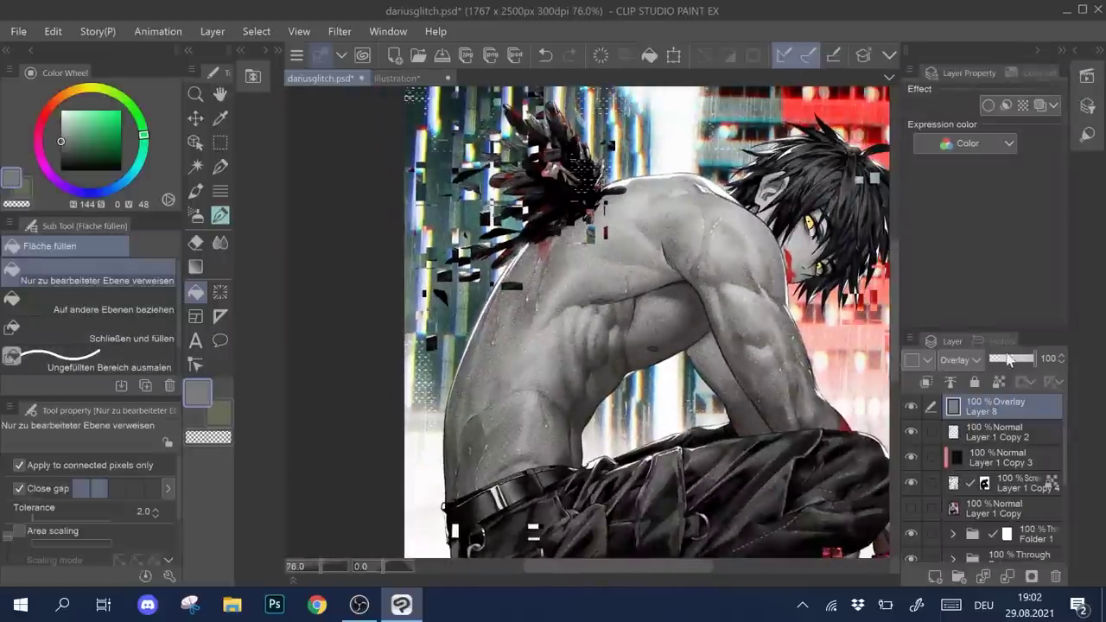
# - Lower Layer 8's opacity to 58%
pyautogui.click(1006, 360)
pyautogui.click(1015, 360)
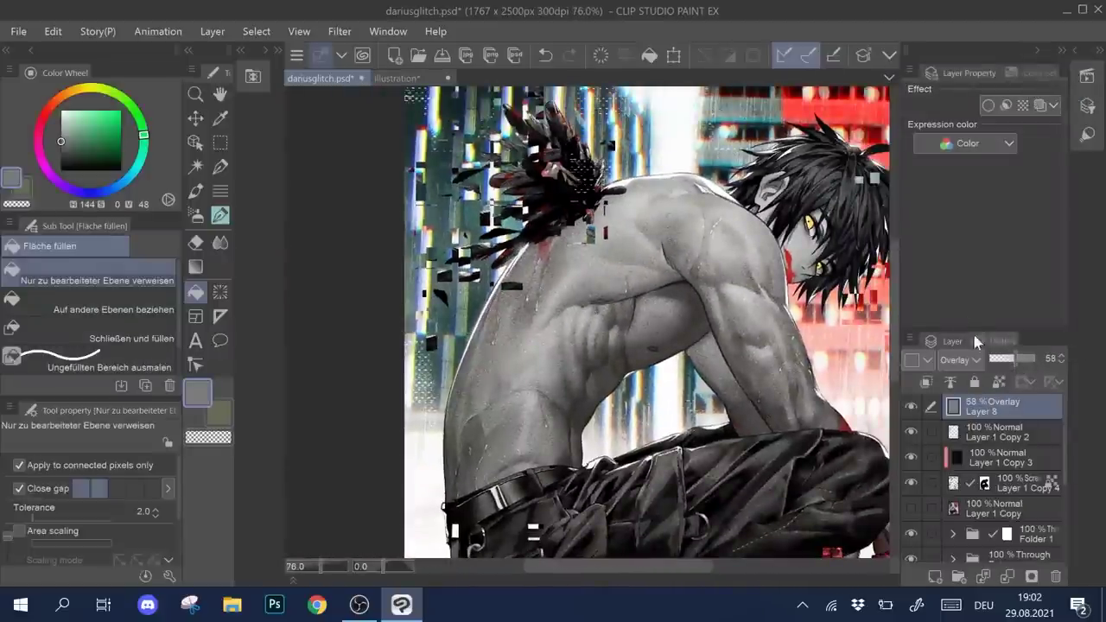
pyautogui.scroll(-3, 605, 320)
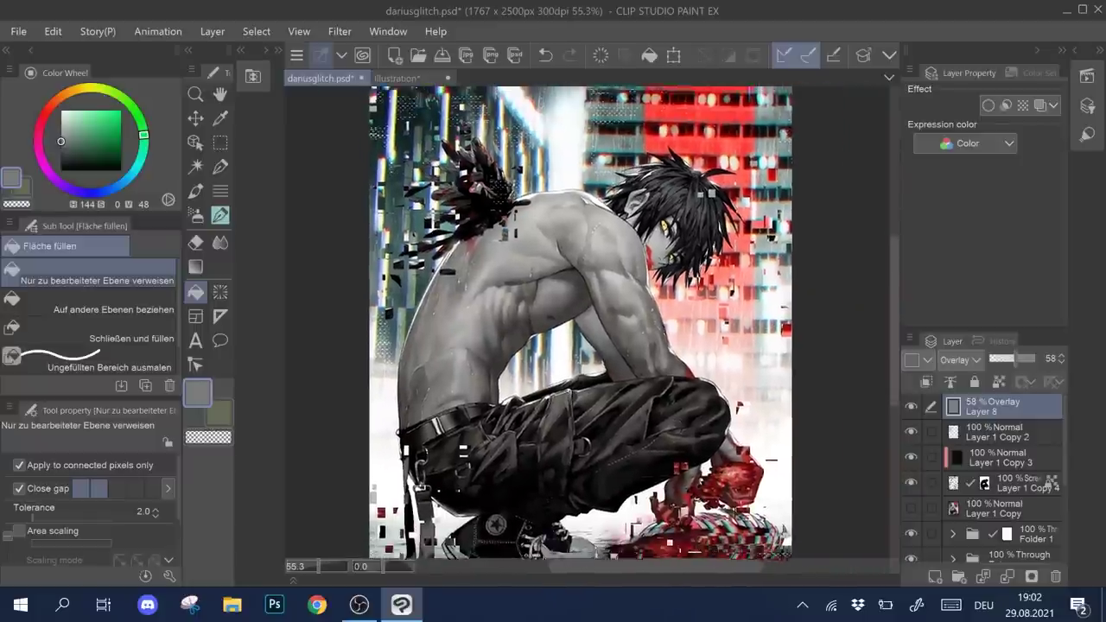
pyautogui.scroll(-2, 599, 315)
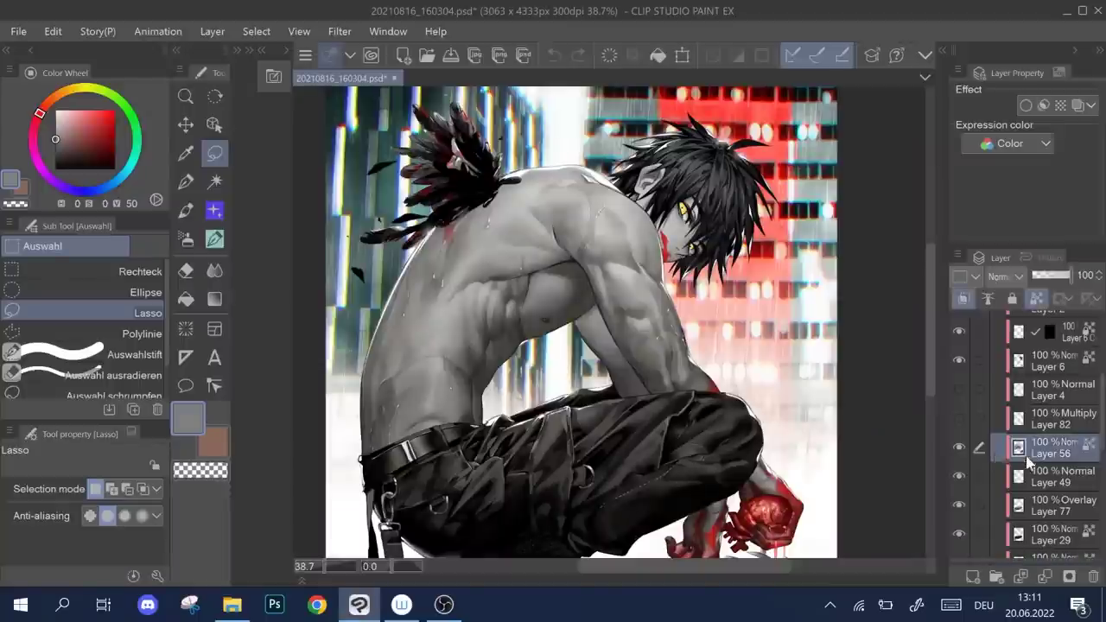
# - Toggle Layer 56's visibility to compare, then duplicate Layer 56
pyautogui.click(955, 444)
pyautogui.click(955, 444)
pyautogui.click(955, 445)
pyautogui.click(954, 446)
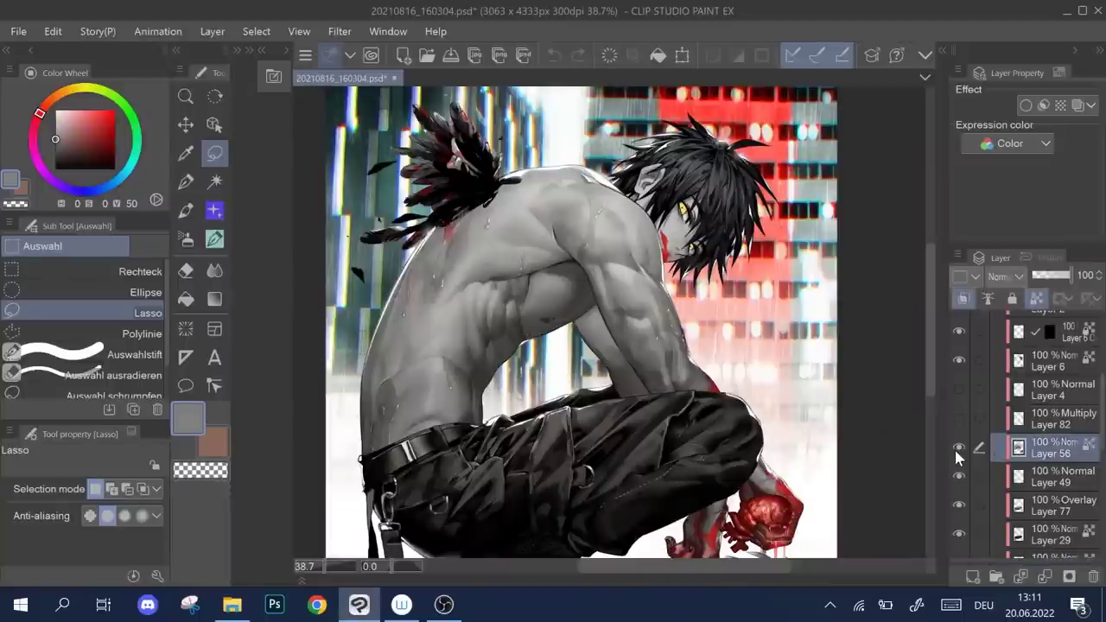
pyautogui.rightClick(1041, 451)
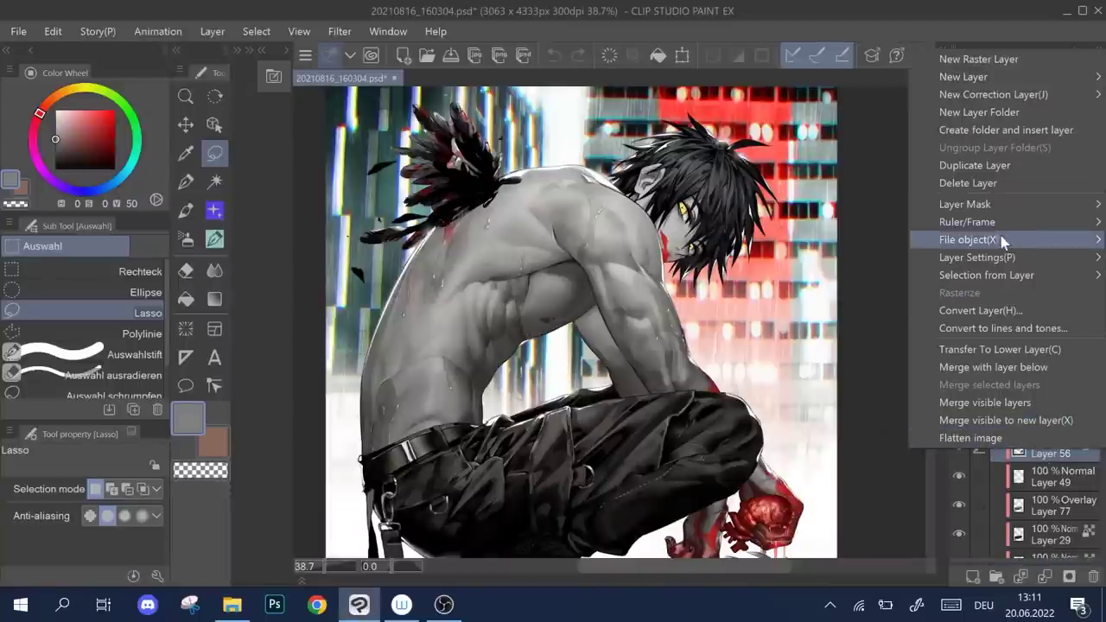
pyautogui.click(1005, 164)
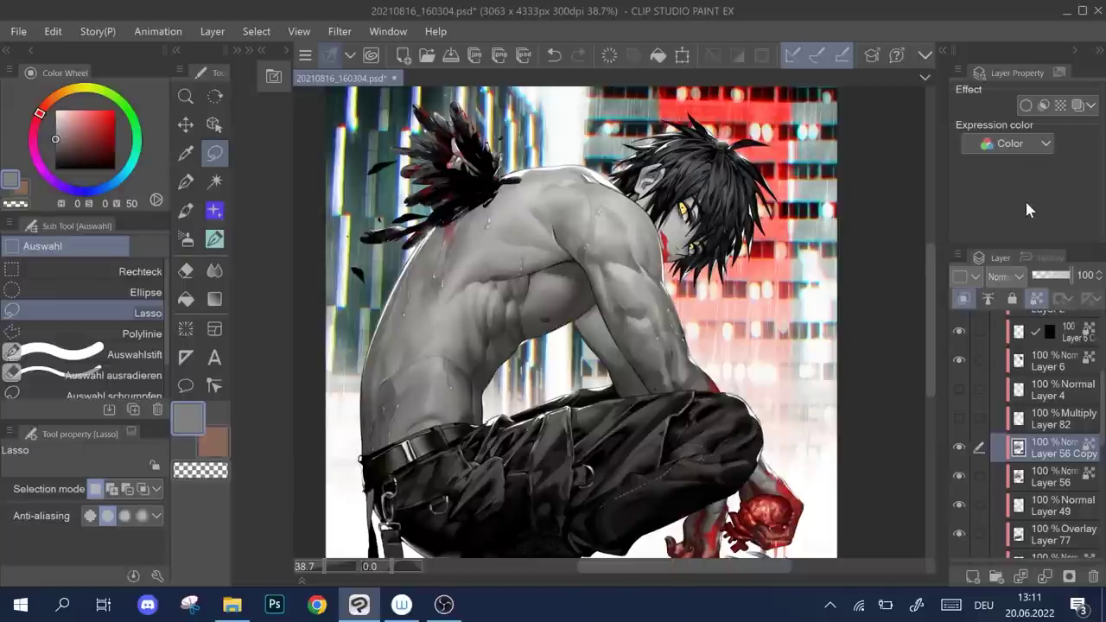
# - Enable the Tone effect on the copy with Noise as the dot setting
pyautogui.click(1060, 106)
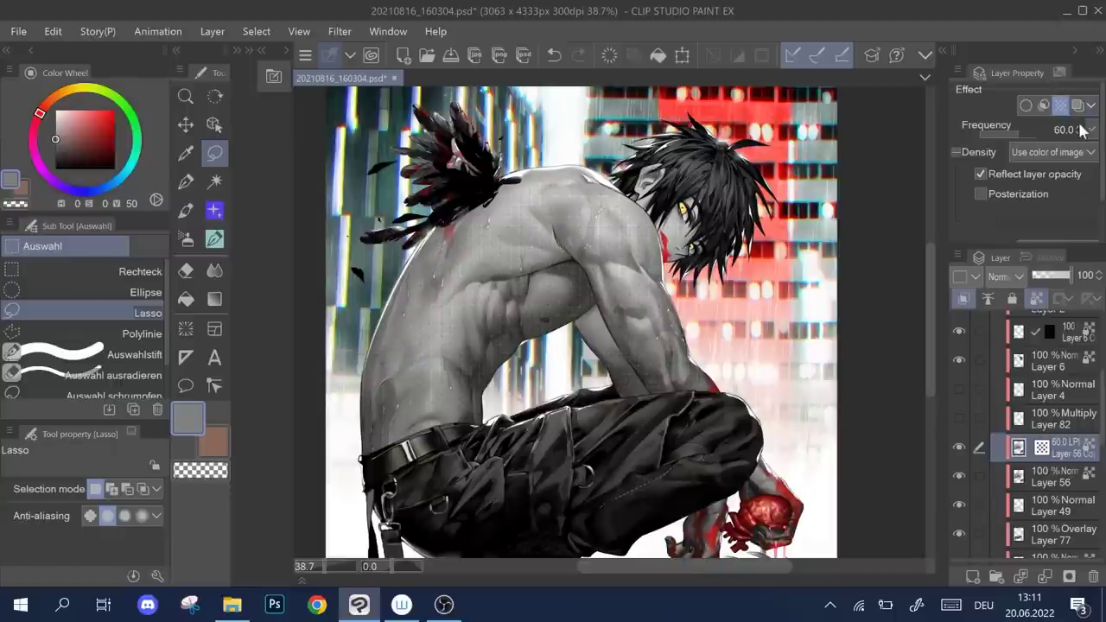
pyautogui.scroll(-2, 1103, 192)
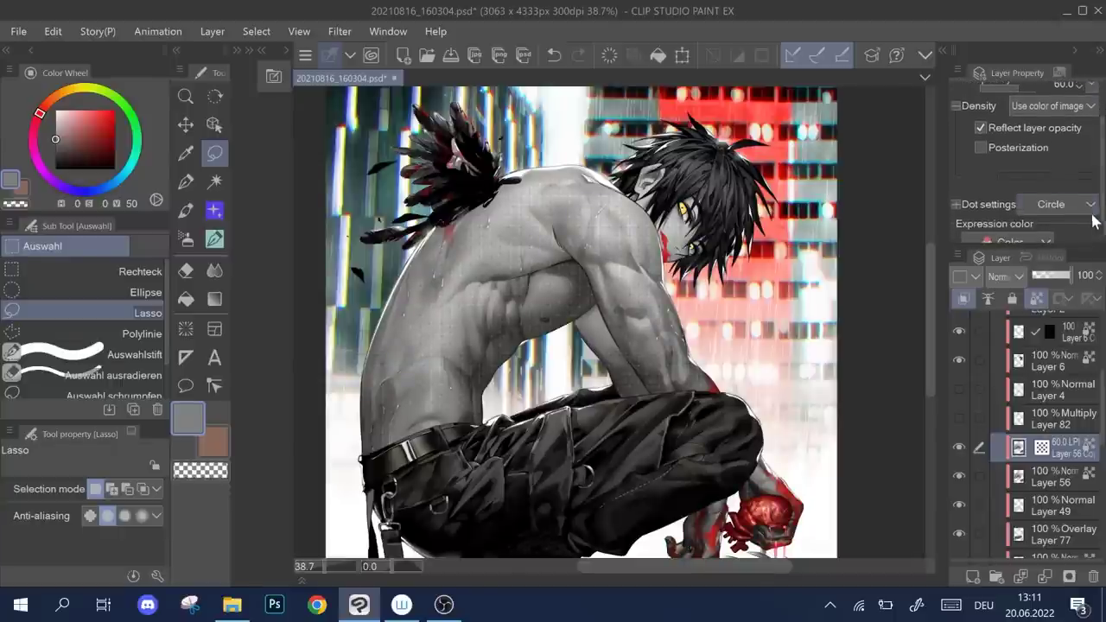
pyautogui.click(1088, 205)
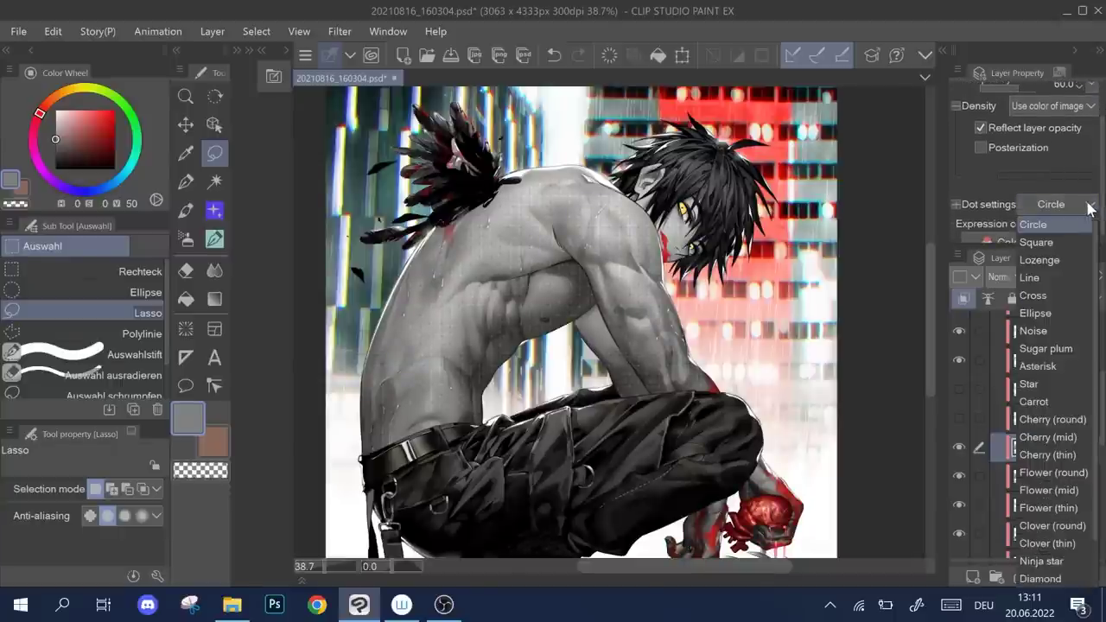
pyautogui.click(1030, 332)
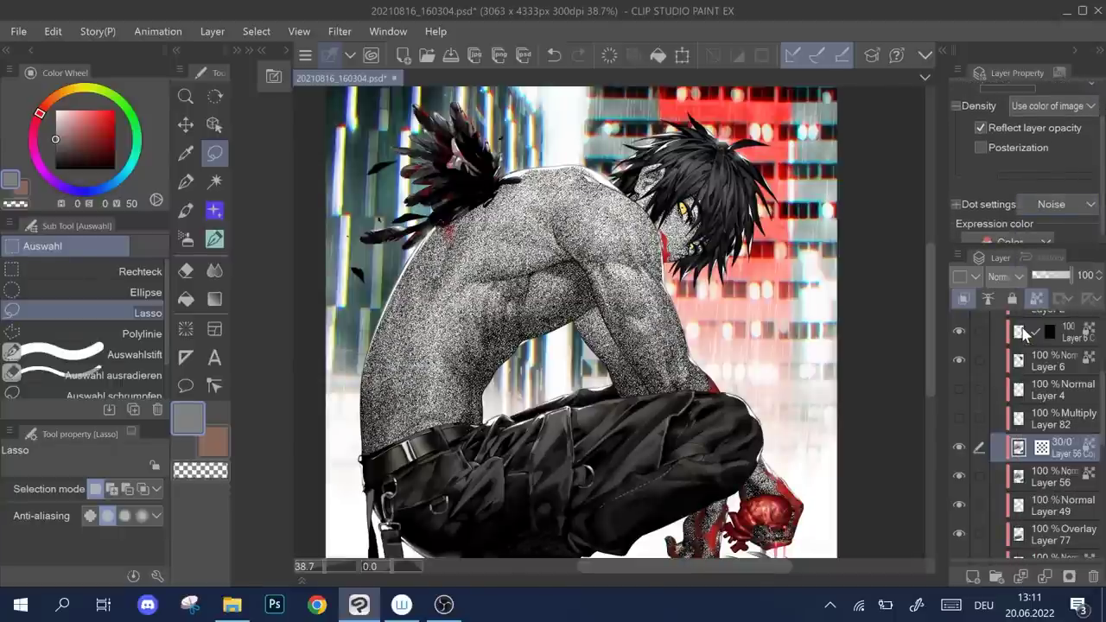
pyautogui.scroll(3, 458, 285)
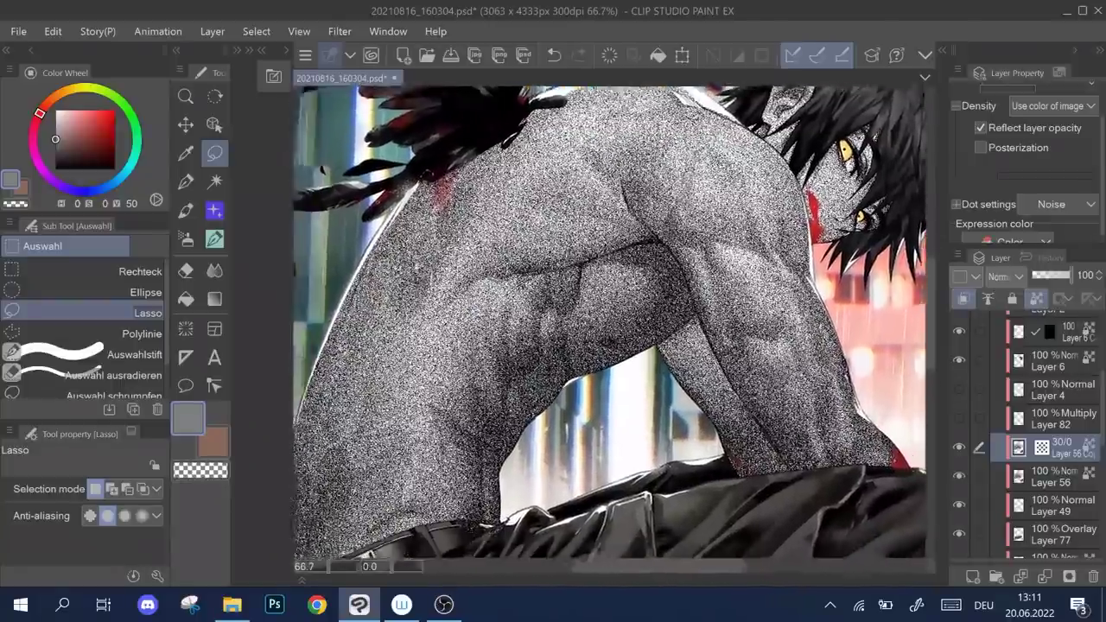
pyautogui.scroll(-2, 612, 329)
# - Apply Level Correction to Layer 56 Copy, pulling the white input point left so the noise follows the shading
pyautogui.click(52, 32)
pyautogui.moveTo(222, 381)
pyautogui.click(383, 456)
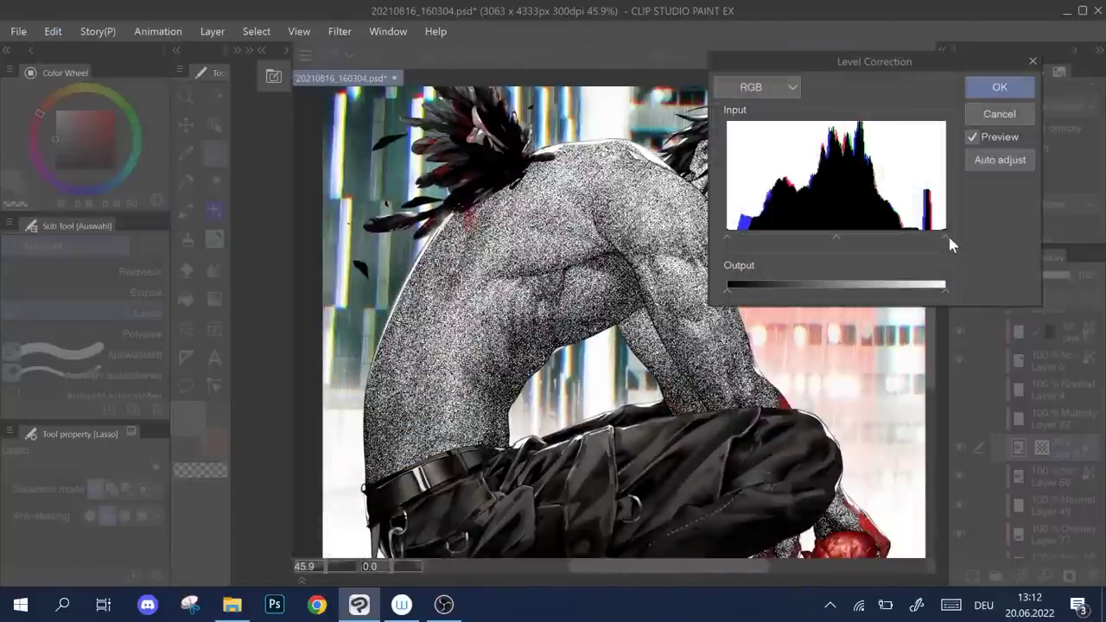
pyautogui.moveTo(945, 234); pyautogui.dragTo(872, 237)
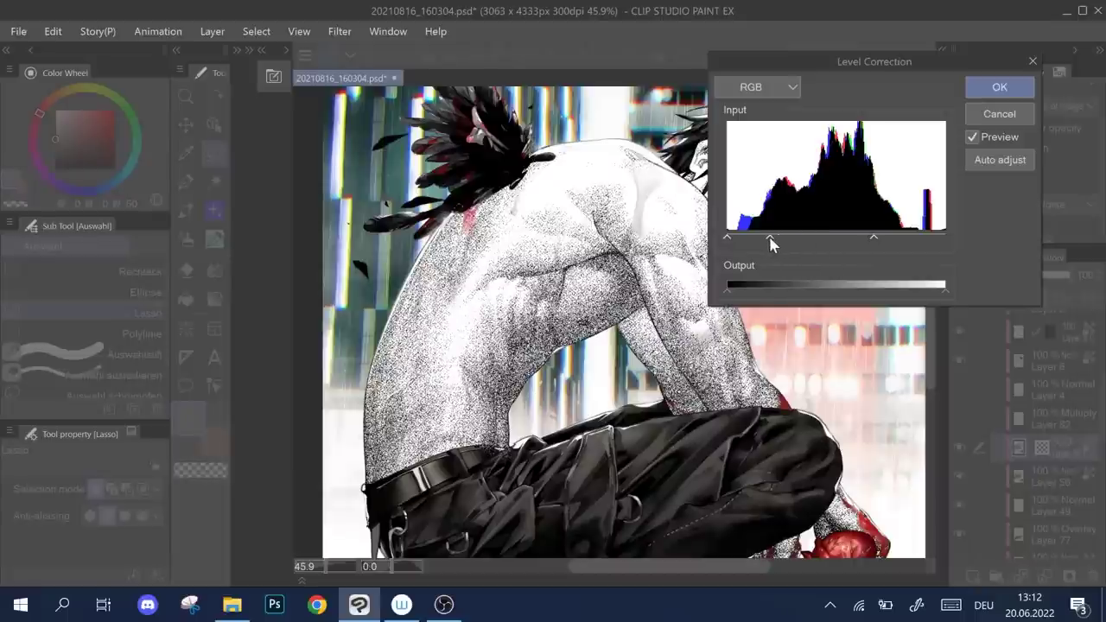
pyautogui.moveTo(873, 237); pyautogui.dragTo(832, 240)
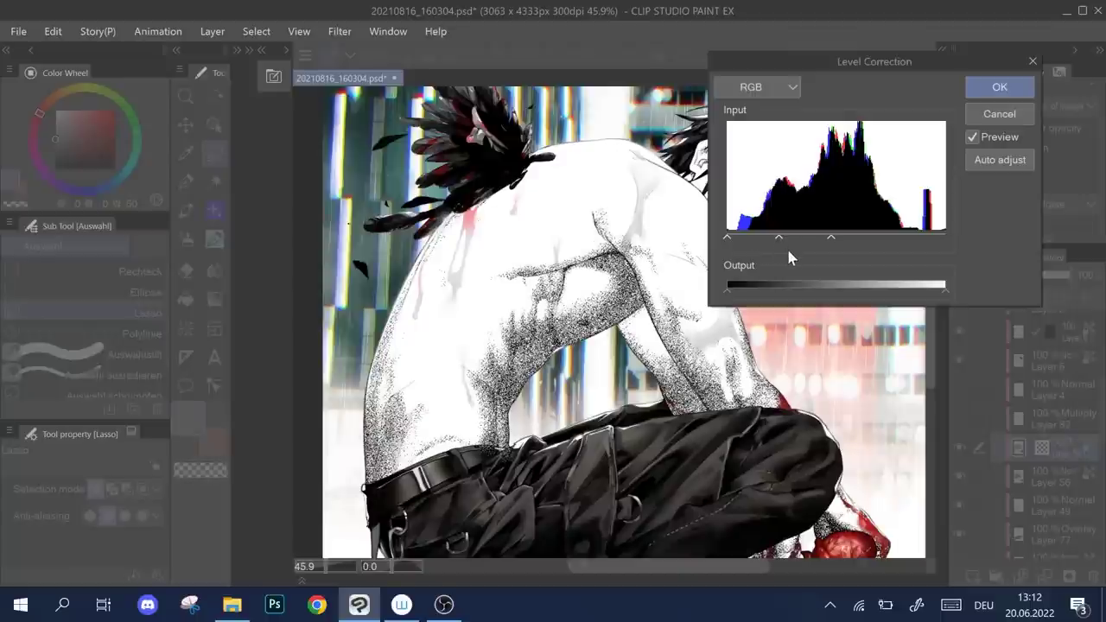
pyautogui.scroll(1, 553, 216)
pyautogui.scroll(2, 544, 319)
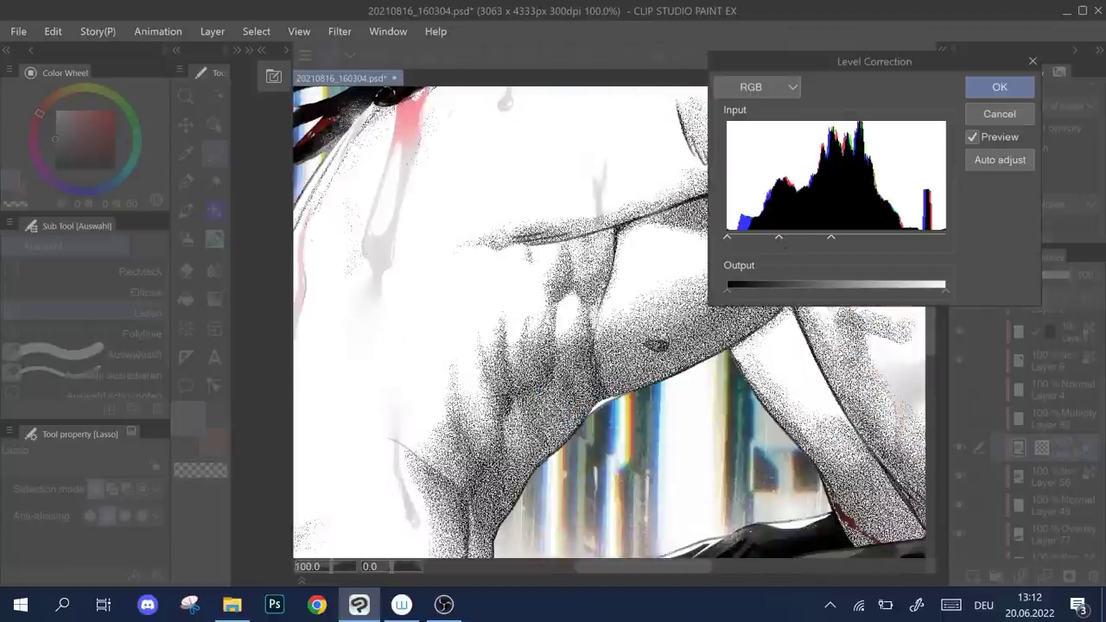
pyautogui.moveTo(830, 239); pyautogui.dragTo(859, 238)
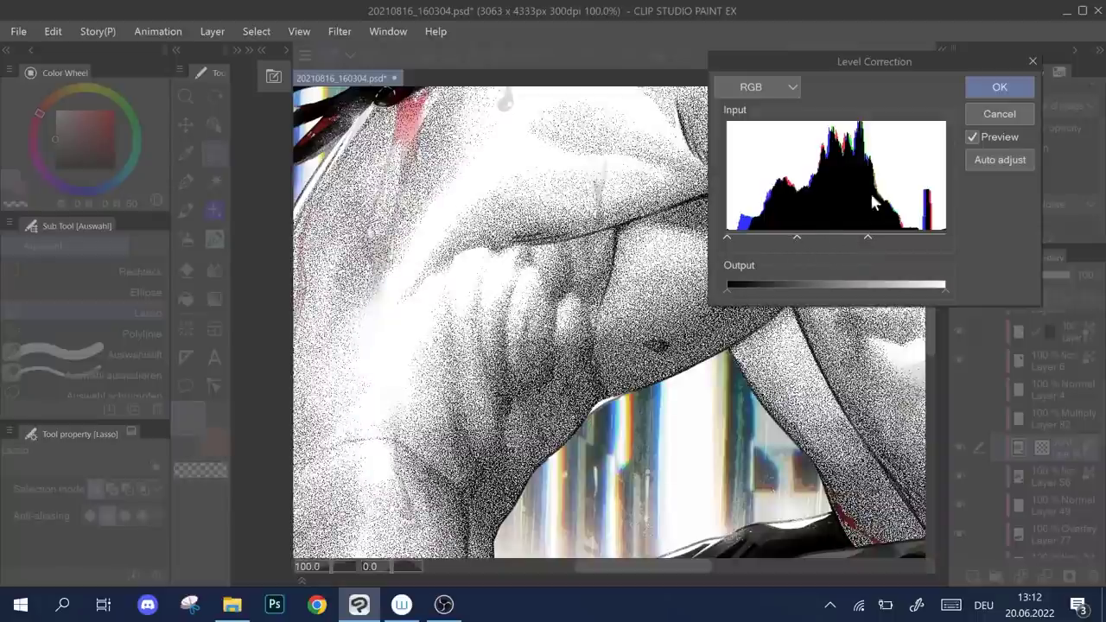
pyautogui.click(998, 87)
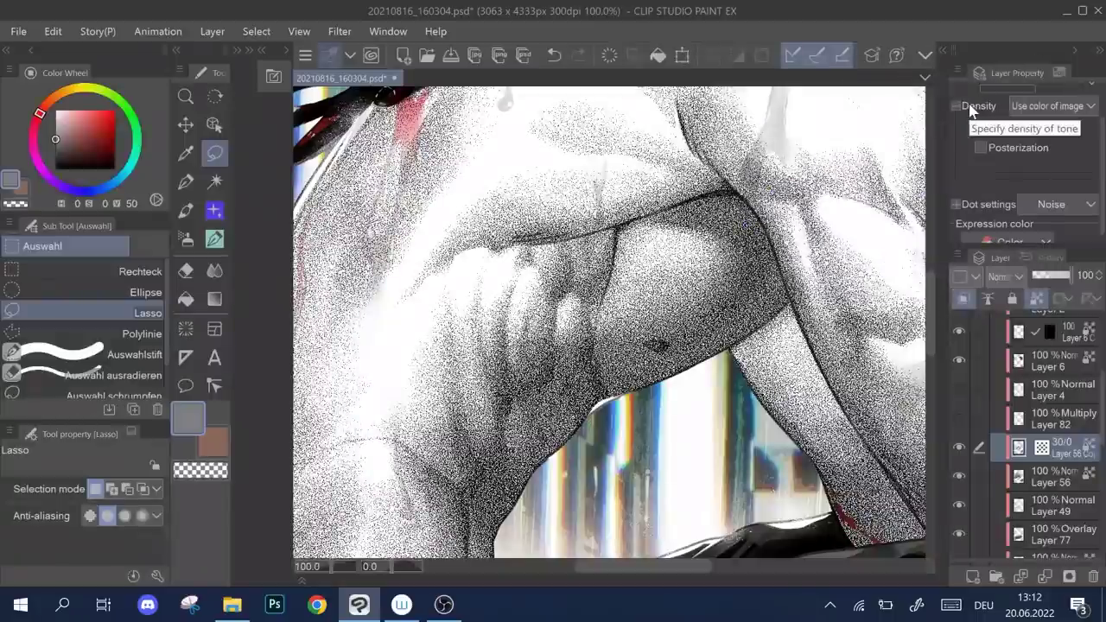
pyautogui.scroll(-3, 609, 320)
# - Rasterize the noise tone layer and convert its brightness to opacity
pyautogui.rightClick(1055, 447)
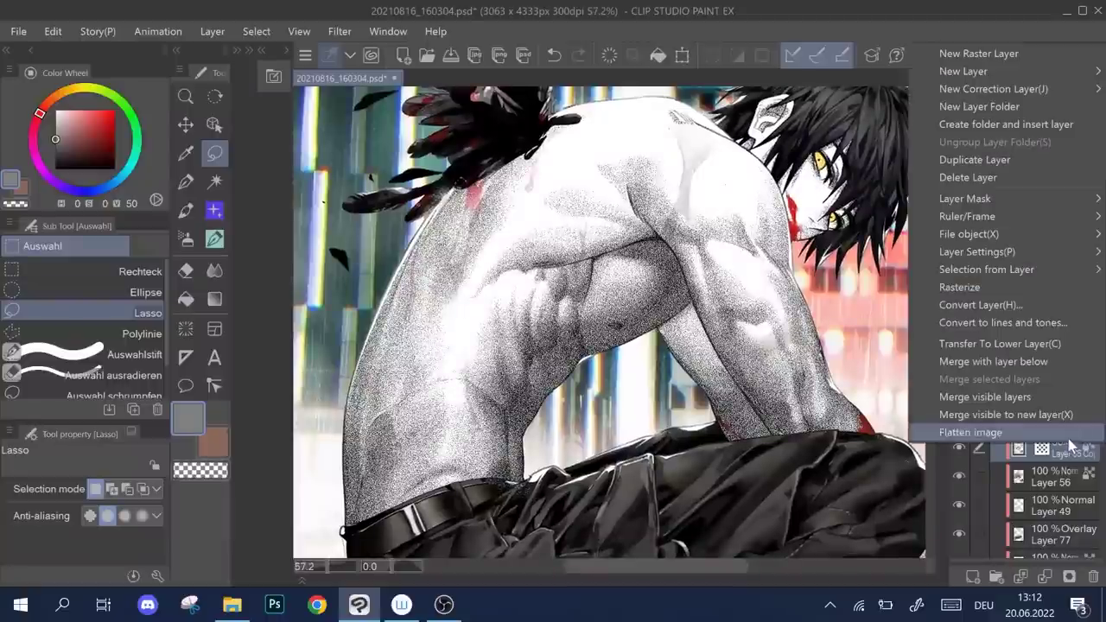
pyautogui.click(997, 283)
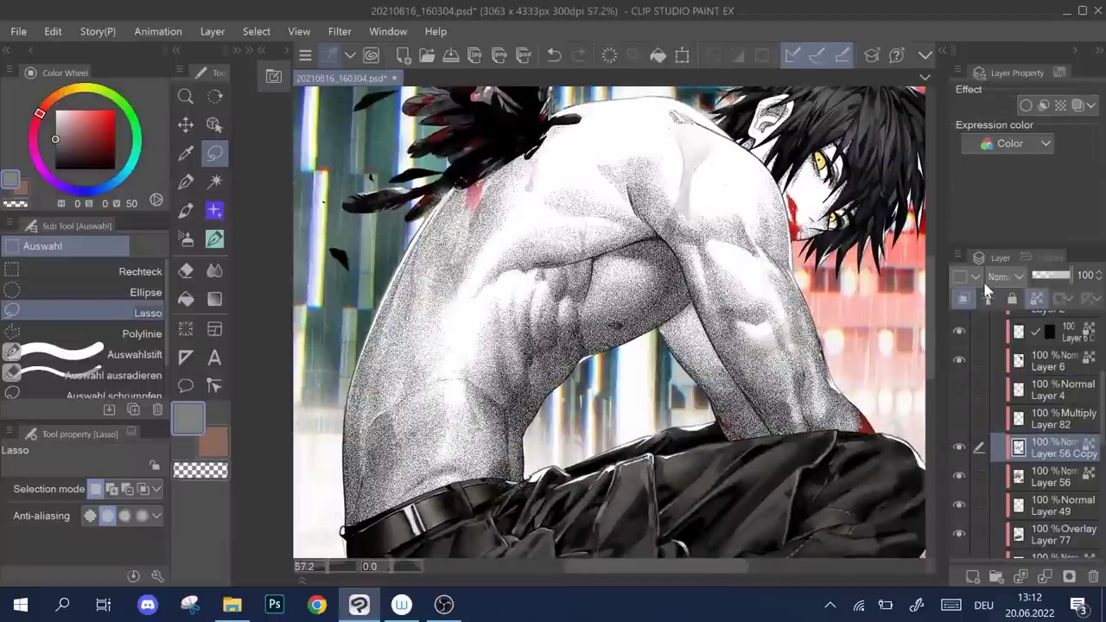
pyautogui.click(53, 31)
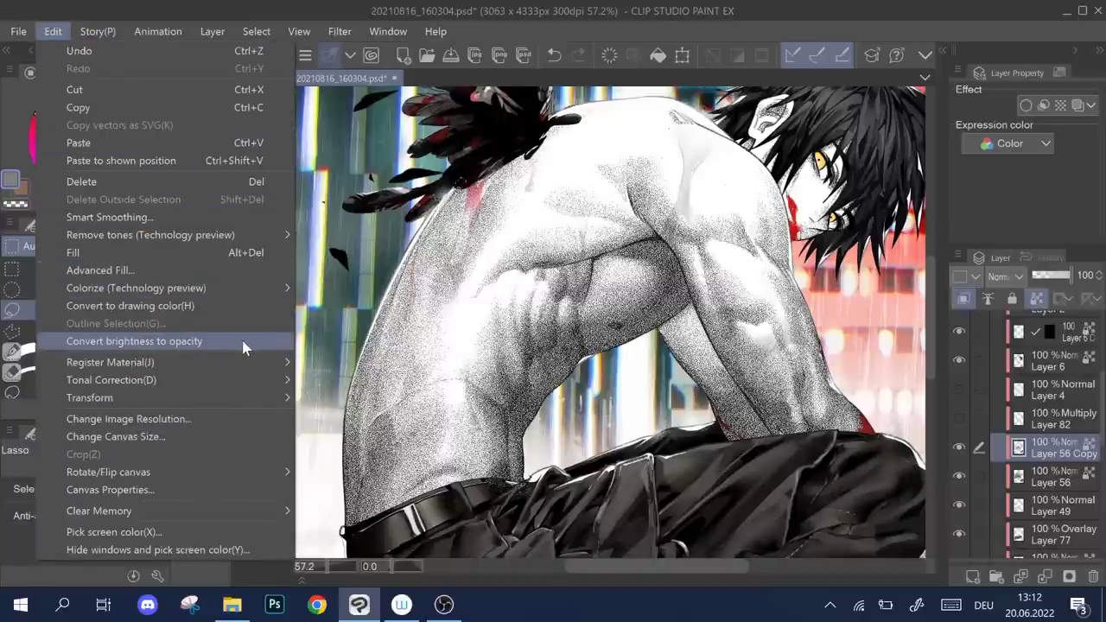
pyautogui.click(263, 342)
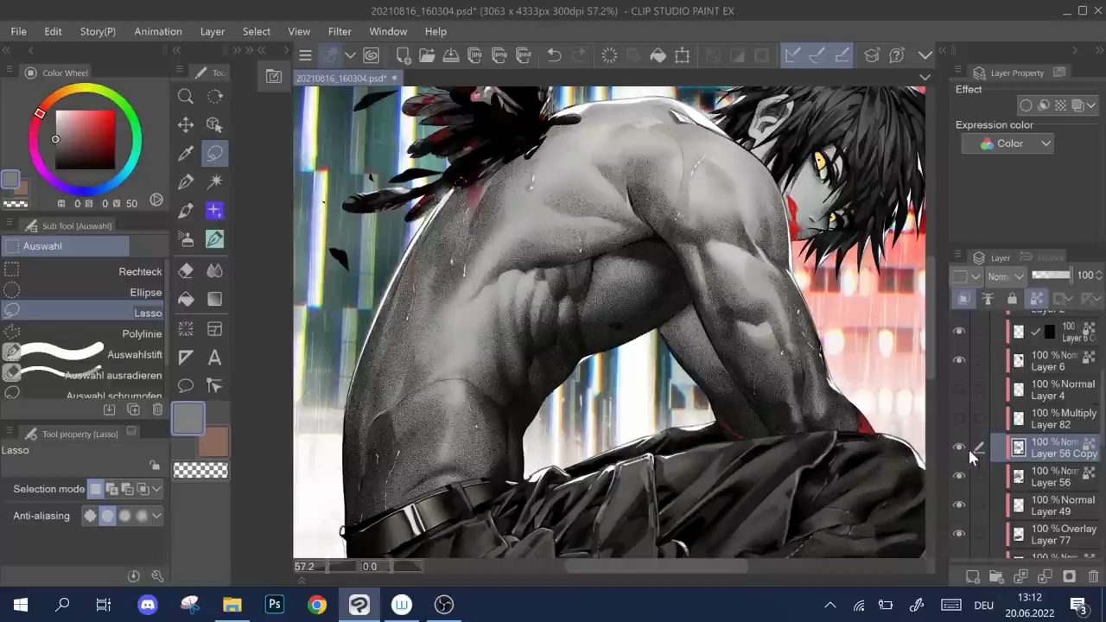
pyautogui.hotkey('ctrl', 'alt', '0')
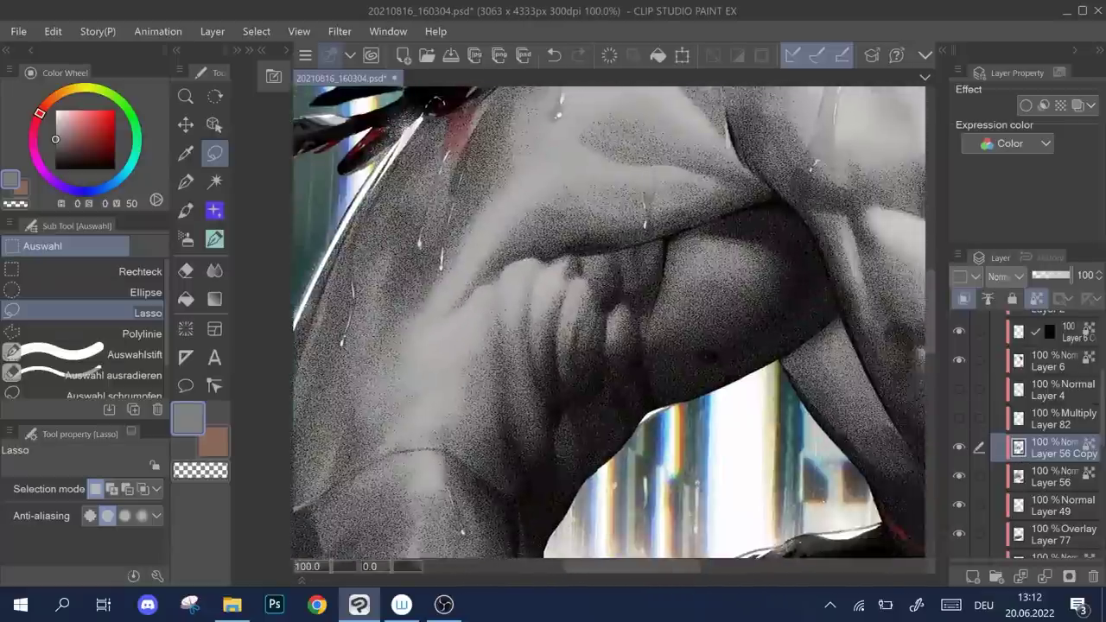
pyautogui.hotkey('ctrl', '0')
# - Create a selection from Layer 56 Copy, hide it, and duplicate Layer 56
pyautogui.rightClick(1020, 455)
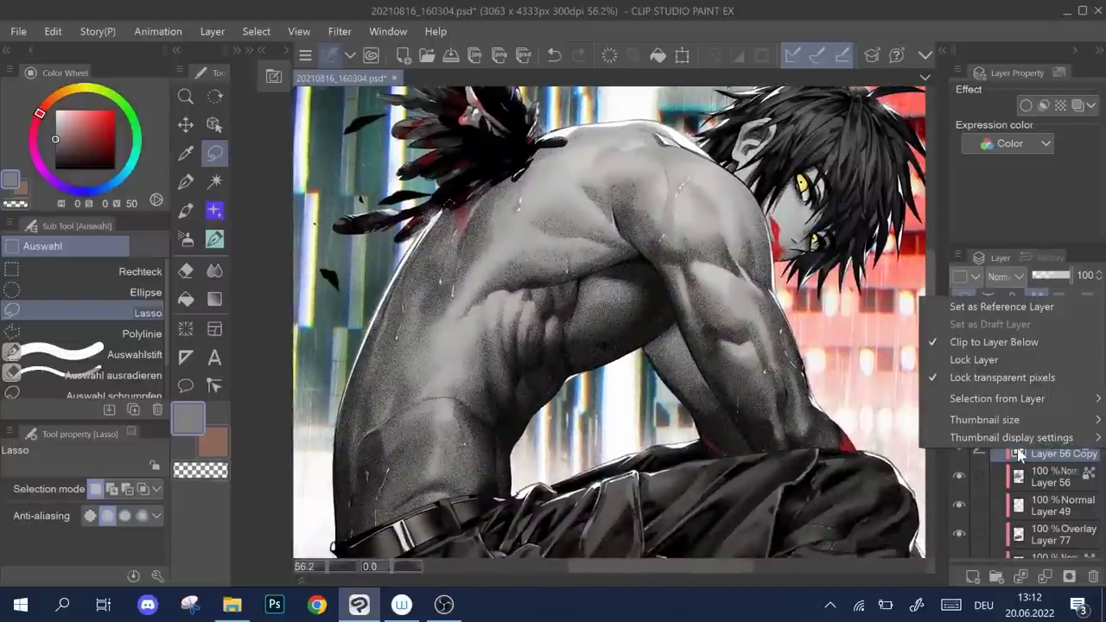
pyautogui.moveTo(993, 398)
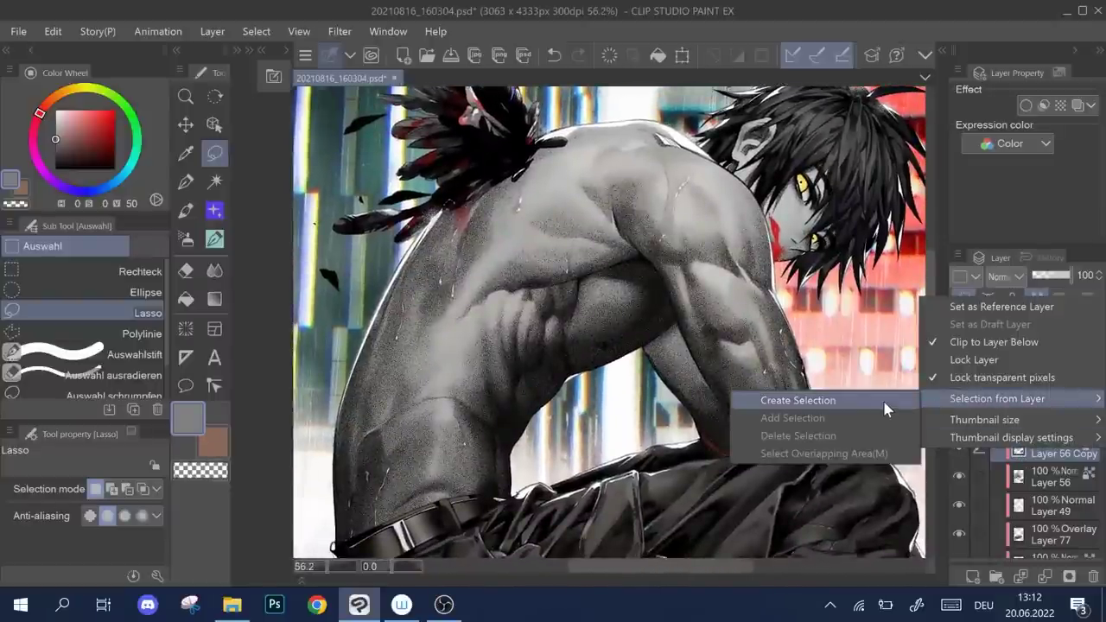
pyautogui.click(882, 399)
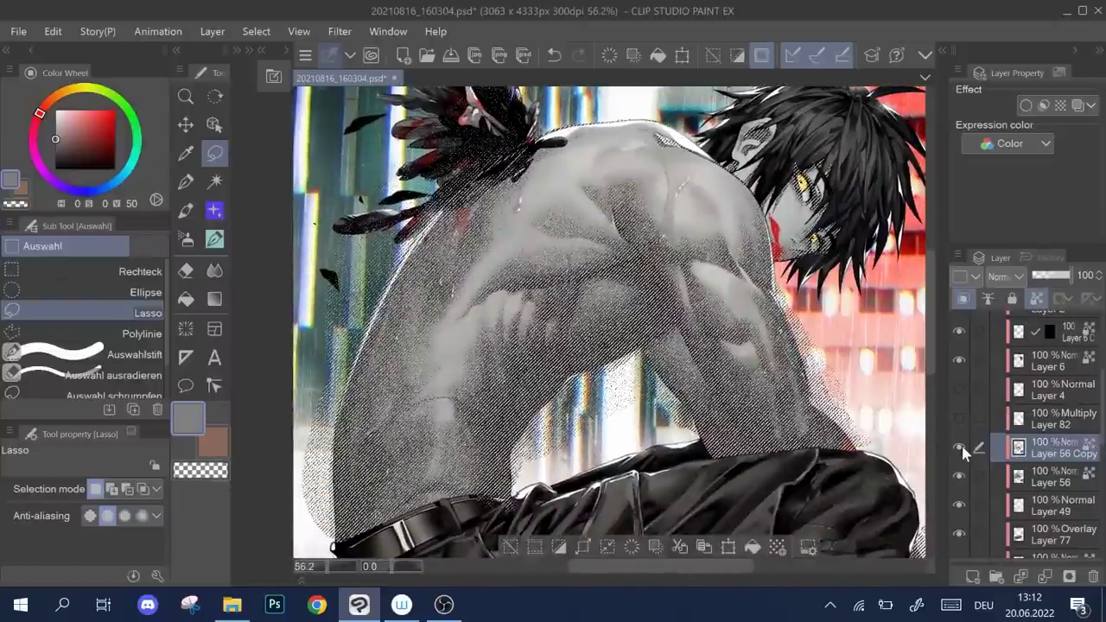
pyautogui.click(957, 446)
pyautogui.click(997, 474)
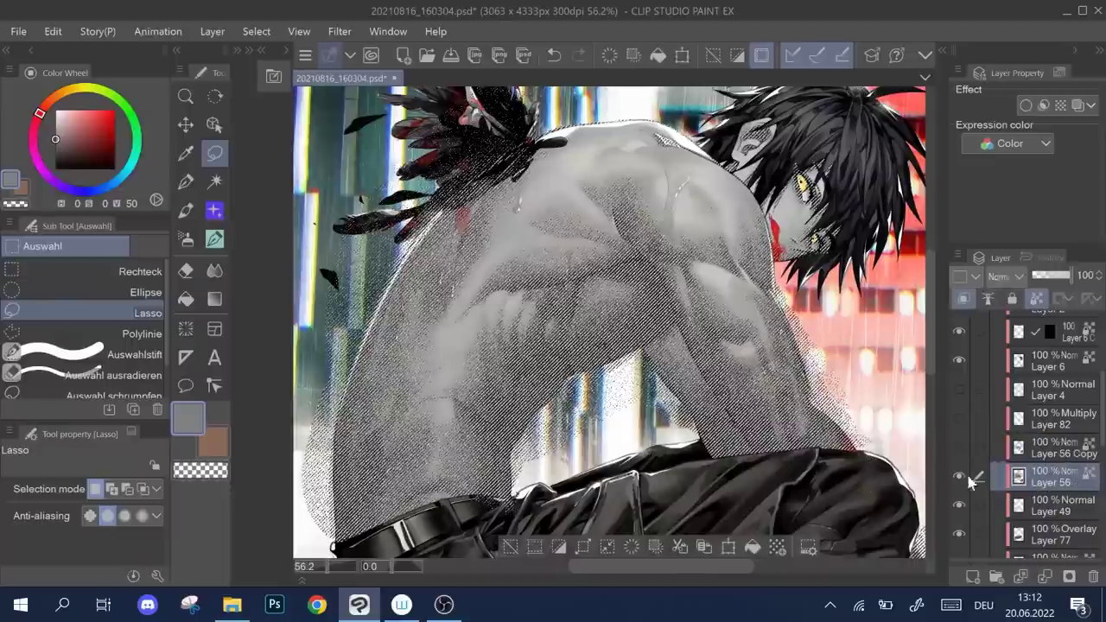
pyautogui.click(728, 551)
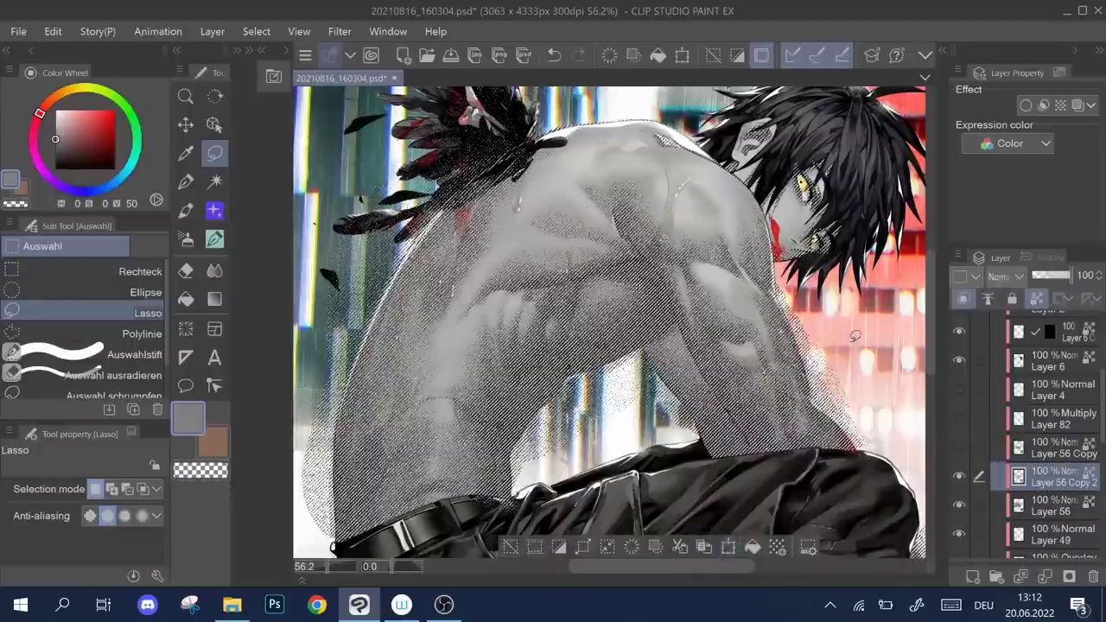
# - Clear the selection and darken Layer 56 Copy 2's midtones with Level Correction
pyautogui.hotkey('ctrl', 'd')
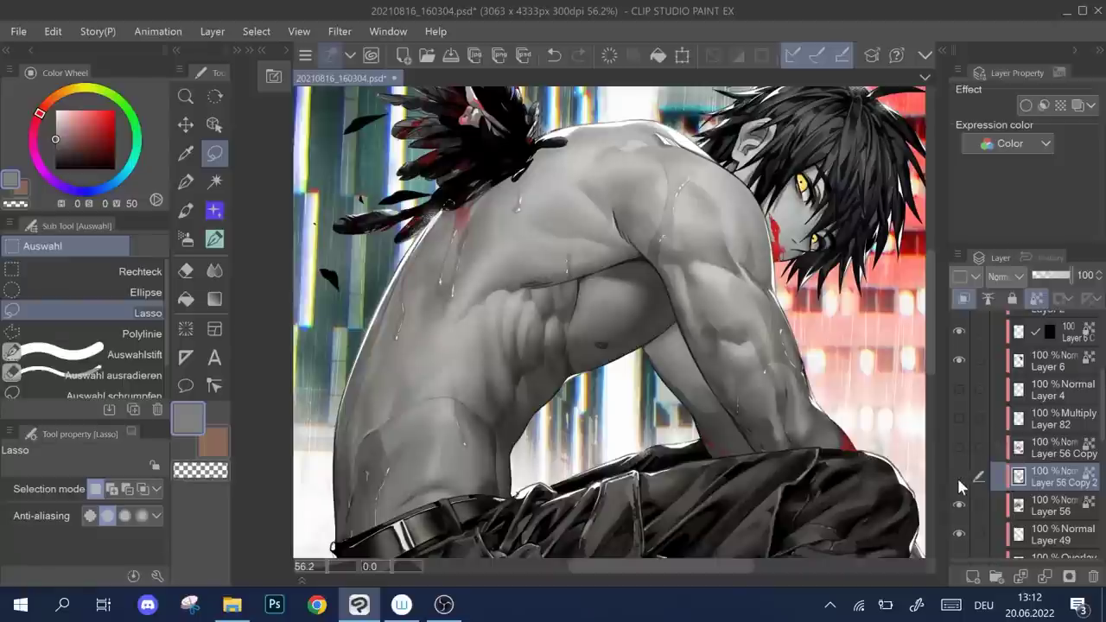
pyautogui.click(957, 475)
pyautogui.click(957, 474)
pyautogui.click(52, 31)
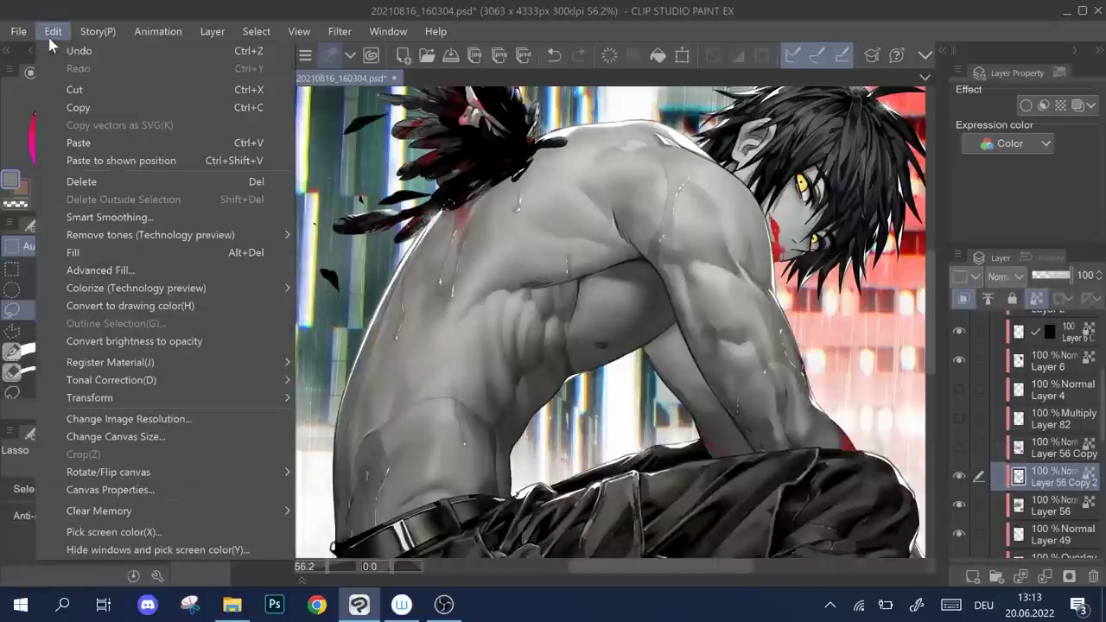
pyautogui.moveTo(207, 385)
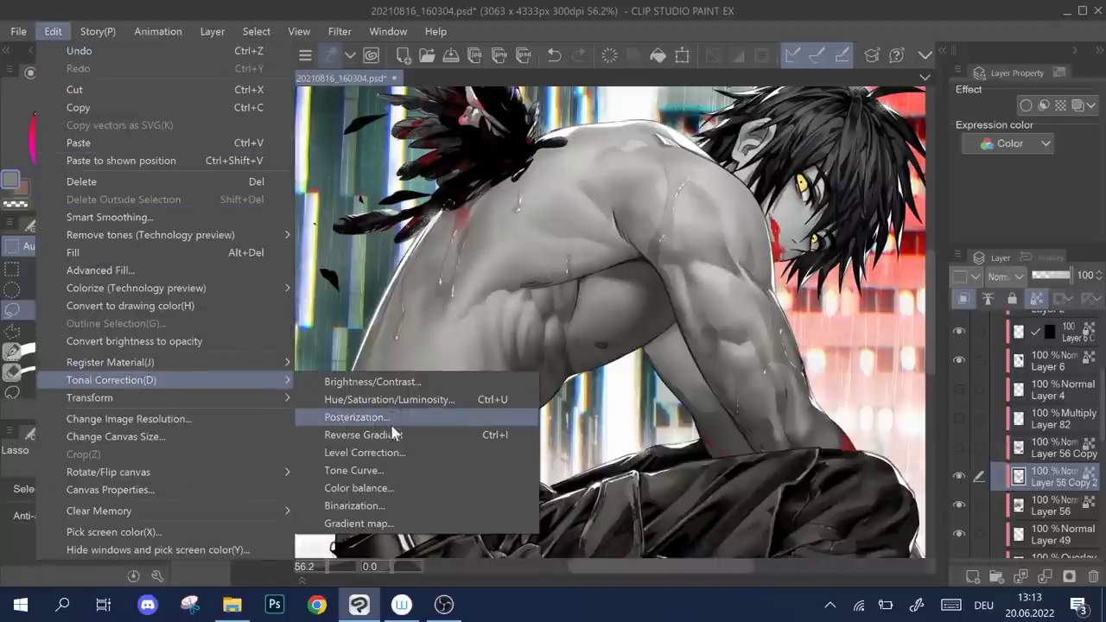
pyautogui.click(364, 452)
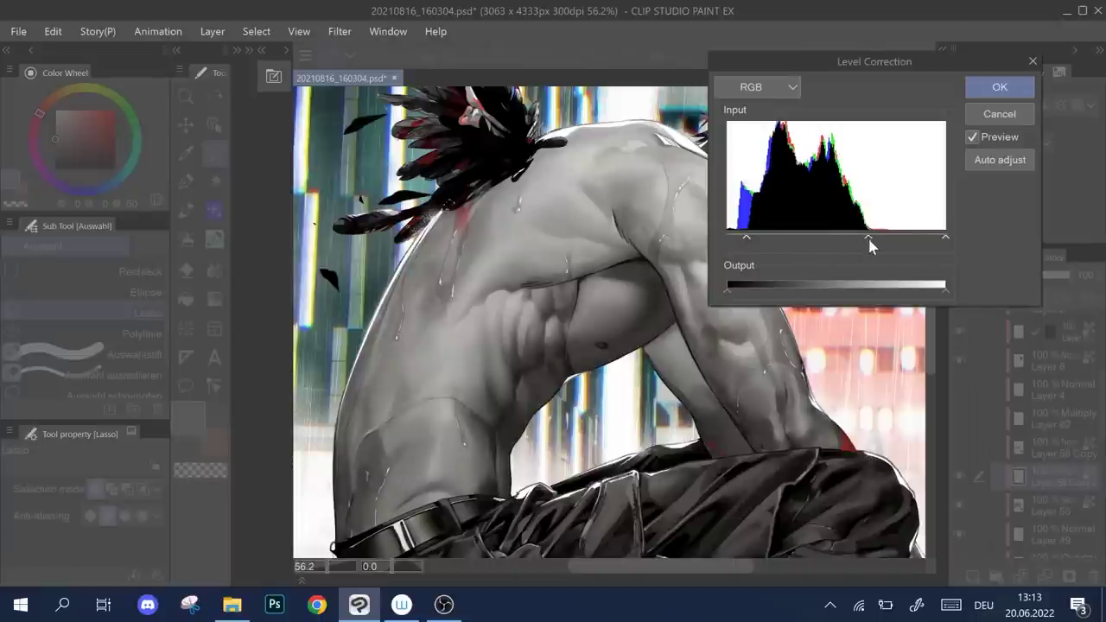
pyautogui.moveTo(879, 239); pyautogui.dragTo(881, 241)
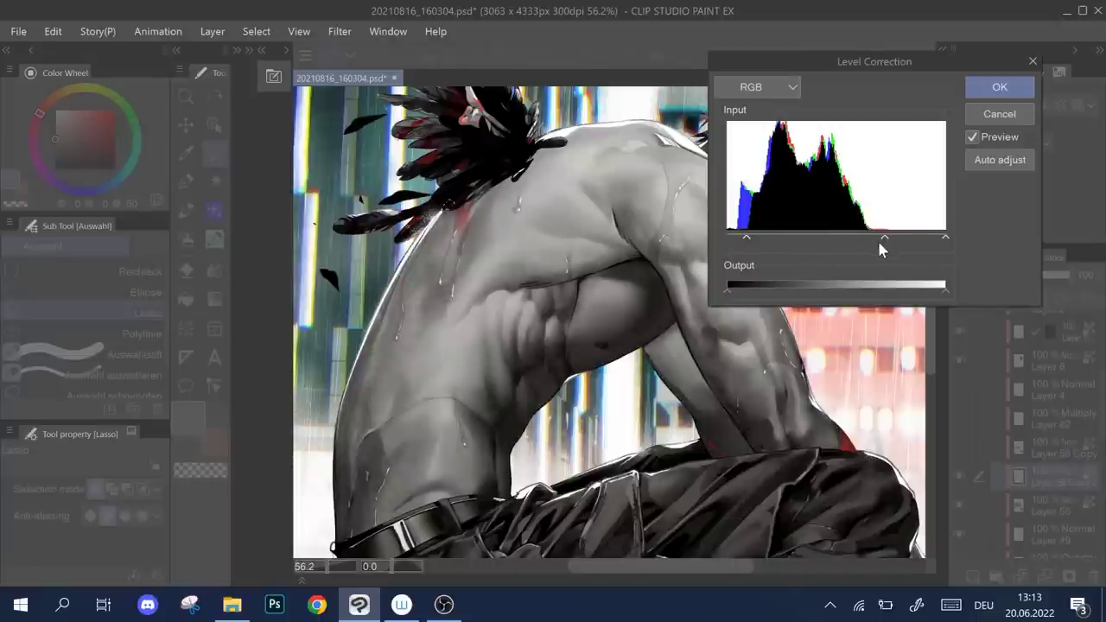
pyautogui.moveTo(746, 241); pyautogui.dragTo(744, 243)
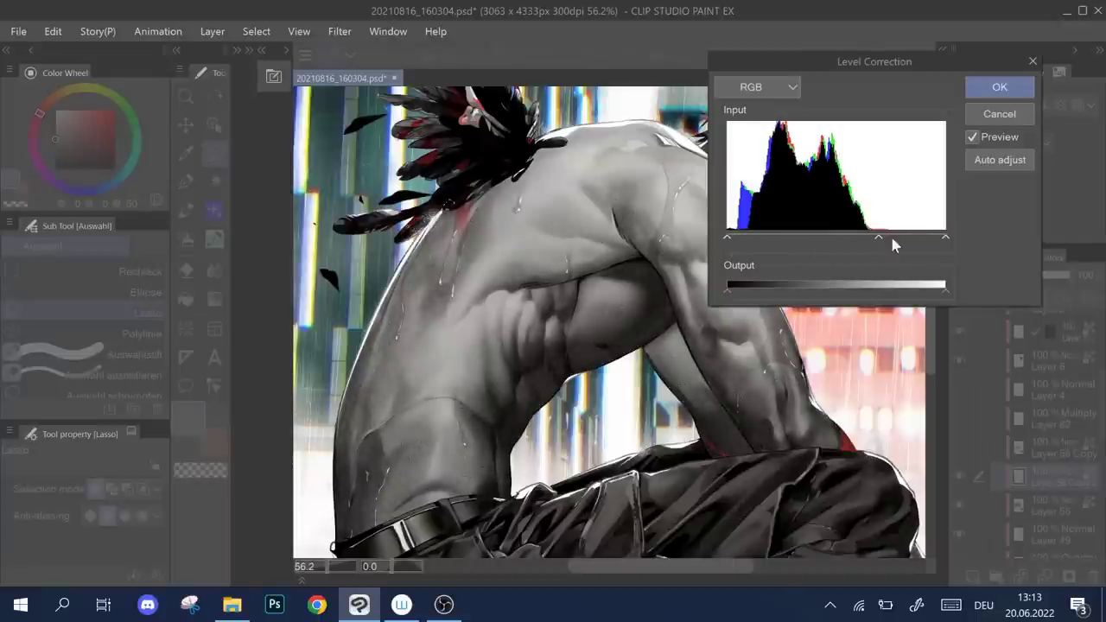
pyautogui.moveTo(879, 239); pyautogui.dragTo(880, 245)
pyautogui.click(999, 87)
# - Lower Layer 56 Copy 2's opacity to 65%
pyautogui.scroll(5, 657, 285)
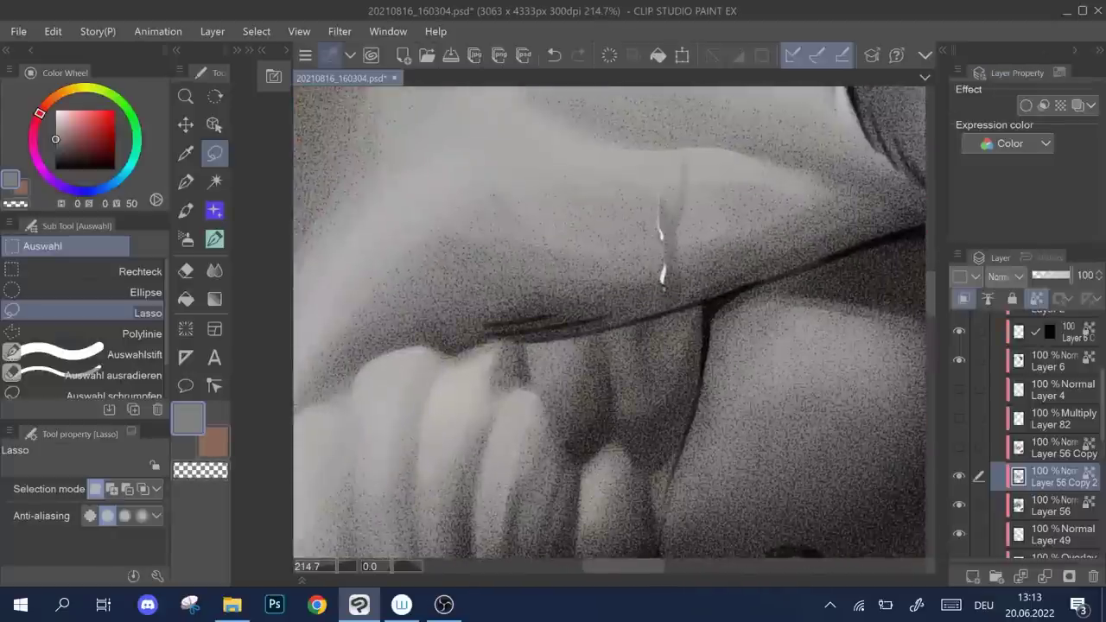
pyautogui.scroll(-5, 656, 285)
pyautogui.moveTo(1071, 285); pyautogui.dragTo(1056, 276)
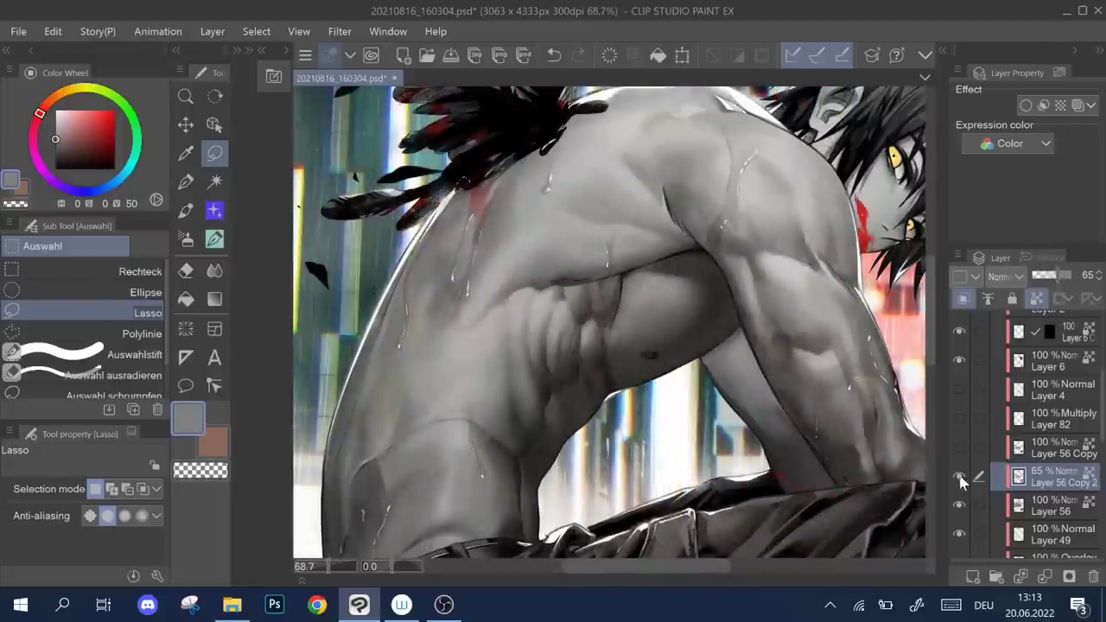
# - Duplicate Layer 56 as Layer 56 Copy 3 and set its tone dots to Noise
pyautogui.rightClick(1050, 510)
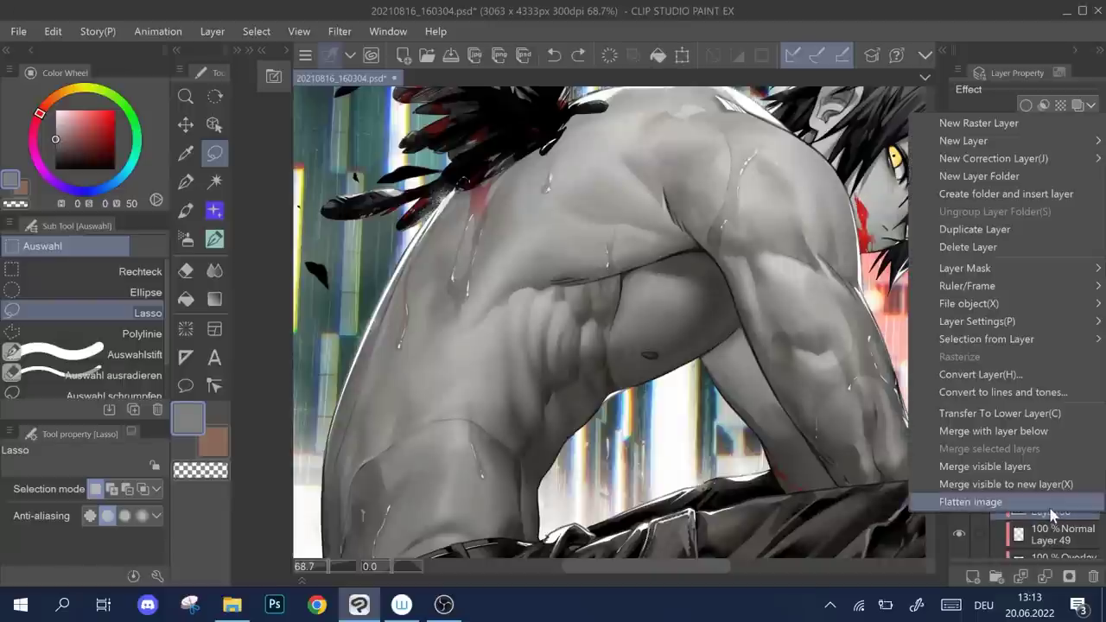
pyautogui.click(995, 230)
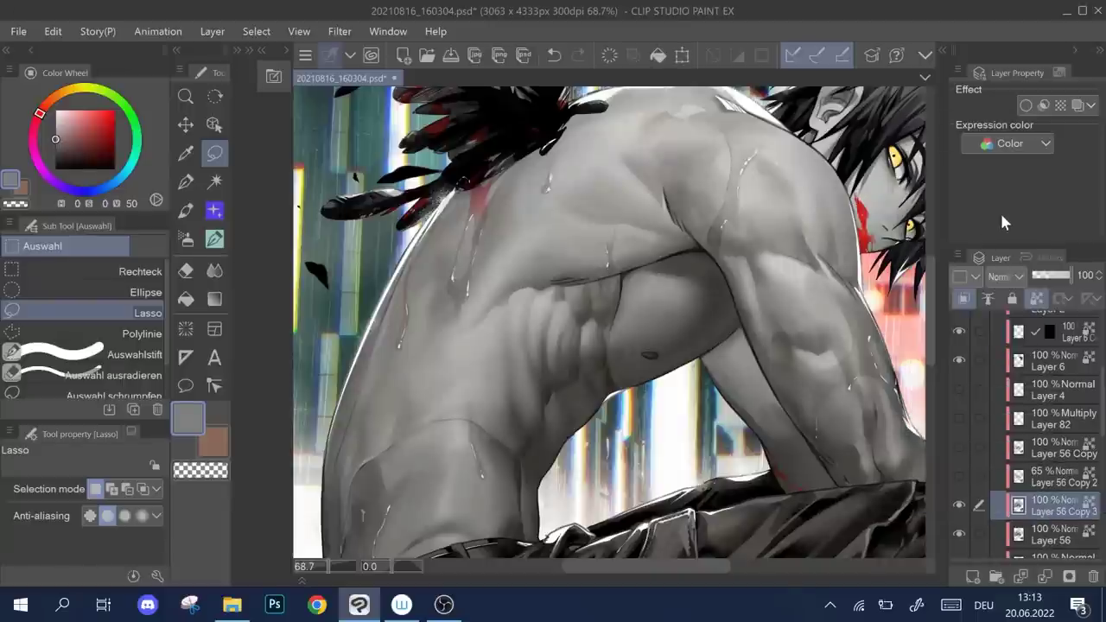
pyautogui.click(950, 606)
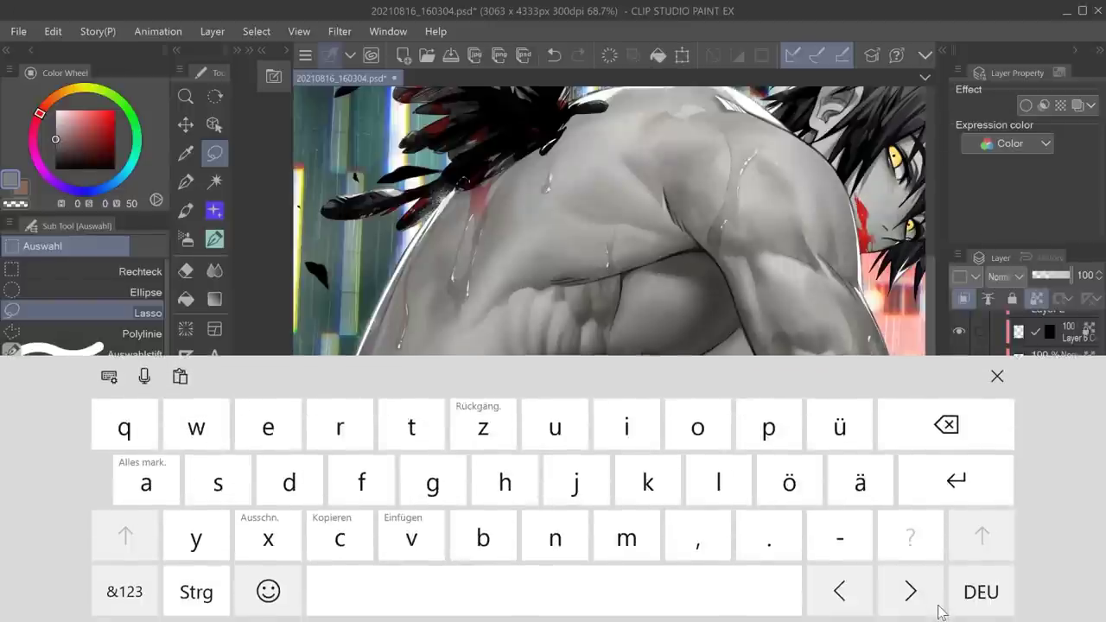
pyautogui.click(940, 612)
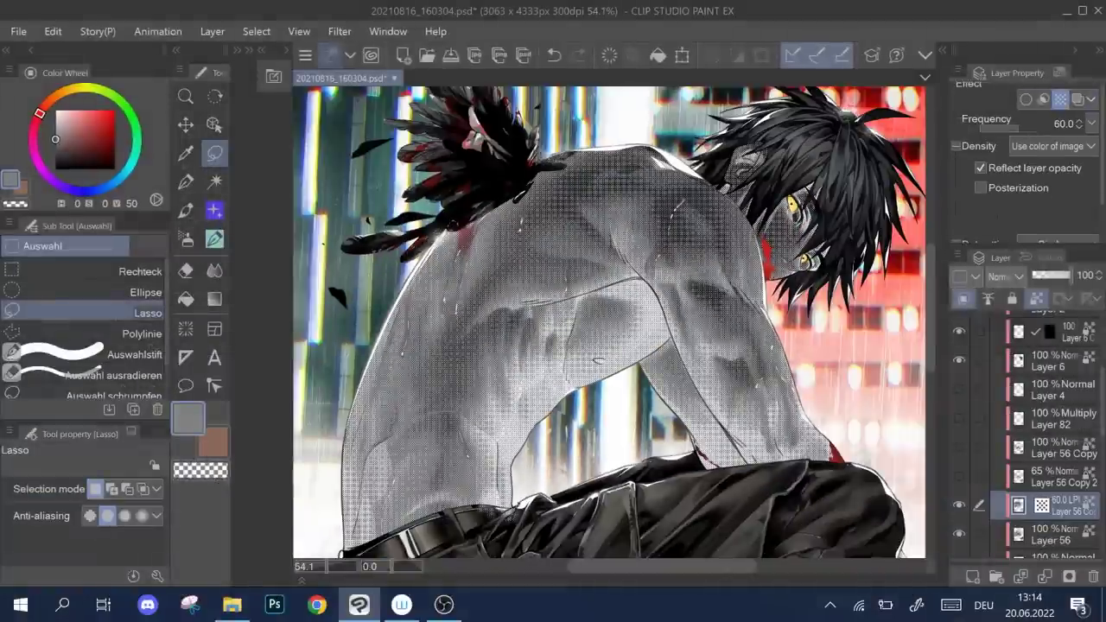
pyautogui.scroll(-2, 1027, 164)
pyautogui.click(1060, 199)
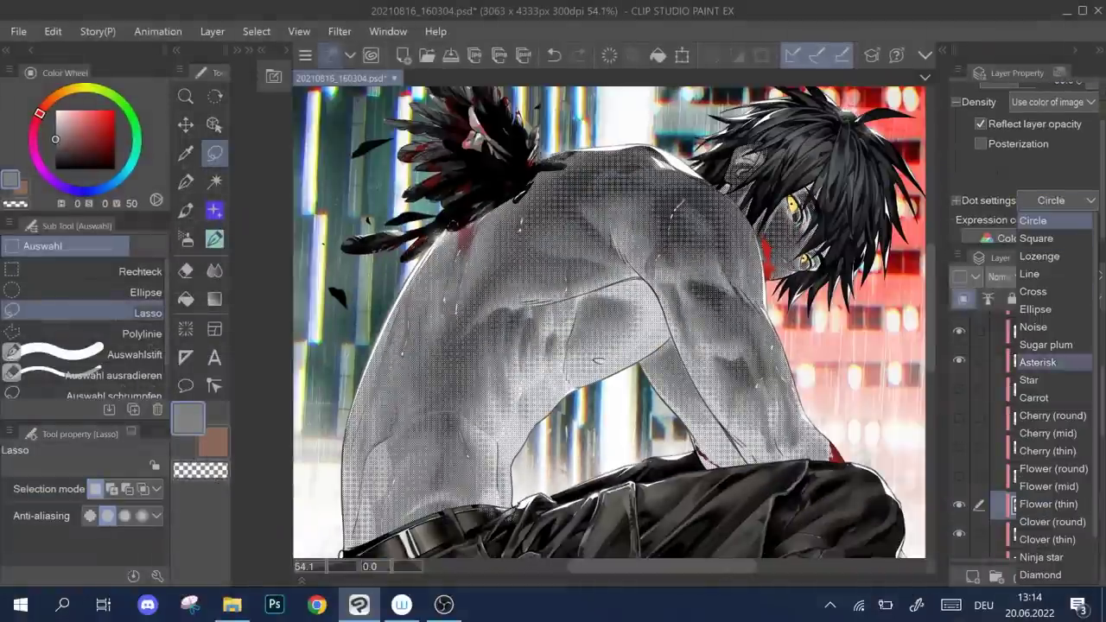
pyautogui.click(1053, 327)
# - Adjust Copy 3's levels, rasterize it, and convert its brightness to opacity
pyautogui.hotkey('ctrl', 'l')
pyautogui.moveTo(729, 238)
pyautogui.mouseDown()
pyautogui.moveTo(777, 244)
pyautogui.moveTo(747, 246)
pyautogui.mouseUp()
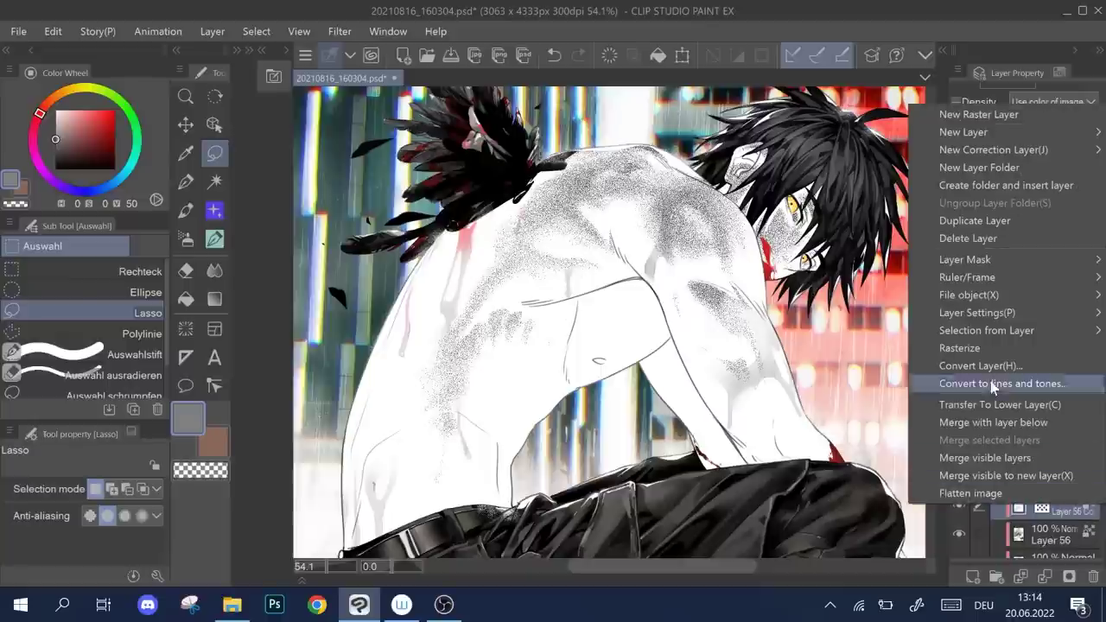
pyautogui.click(987, 383)
pyautogui.click(53, 31)
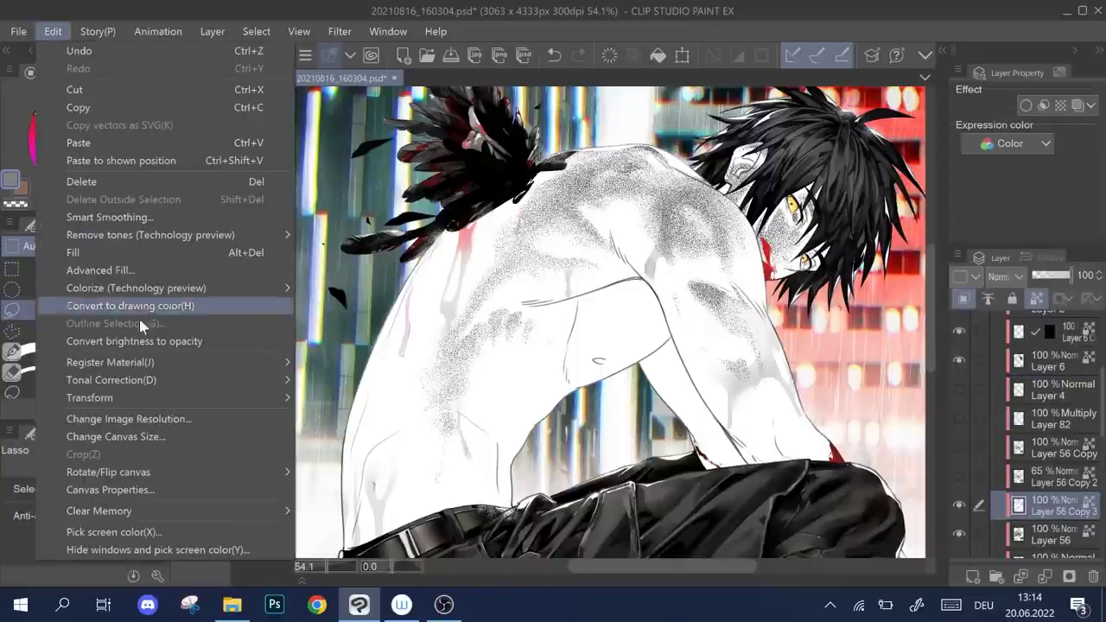
pyautogui.click(138, 341)
pyautogui.click(139, 342)
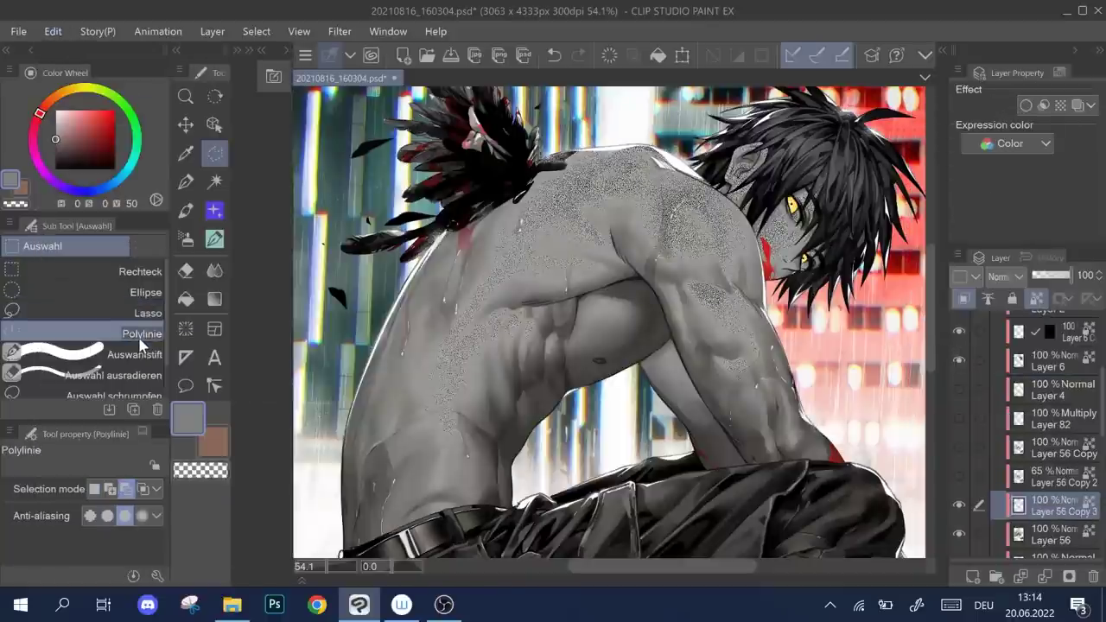
# - Create a selection from Layer 56 Copy 3 and make Layer 56 the working layer
pyautogui.rightClick(1015, 507)
pyautogui.moveTo(993, 456)
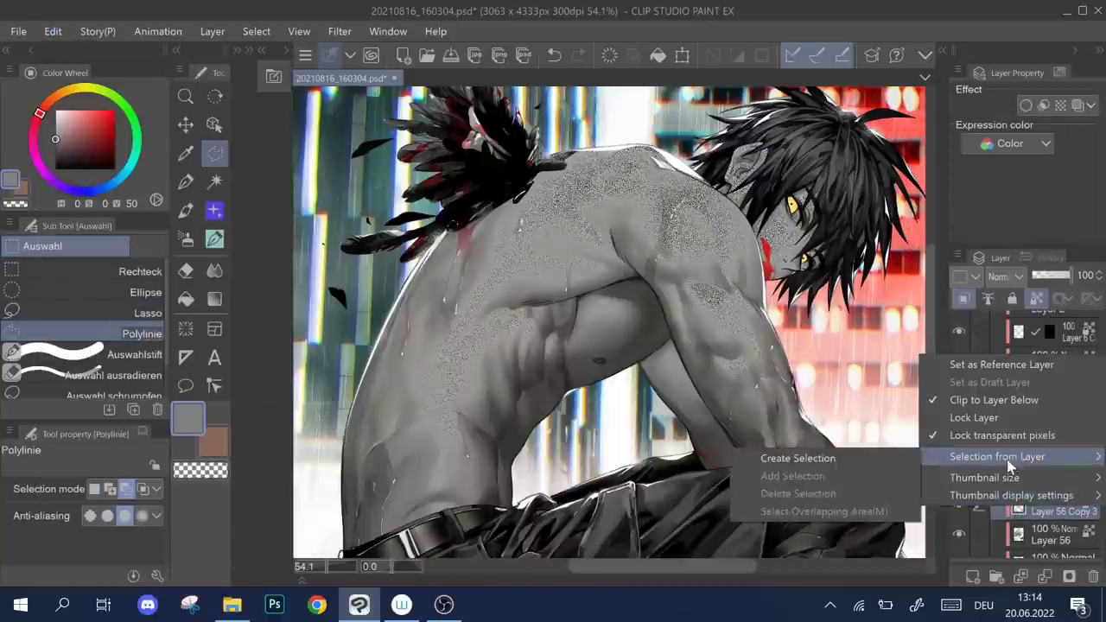
pyautogui.click(888, 461)
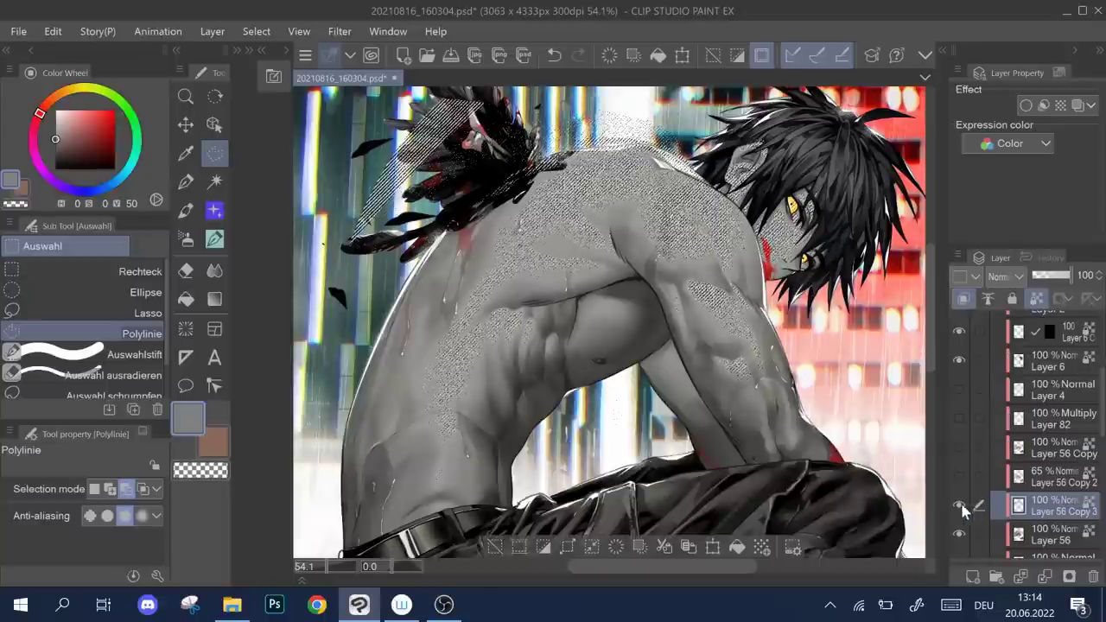
pyautogui.click(1019, 533)
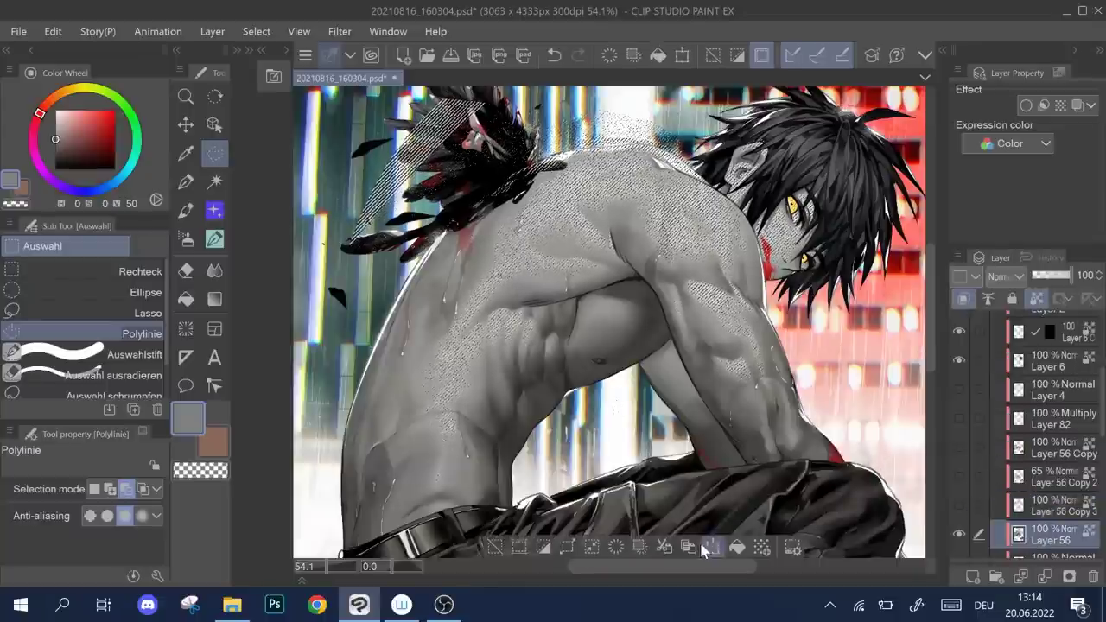
pyautogui.click(53, 31)
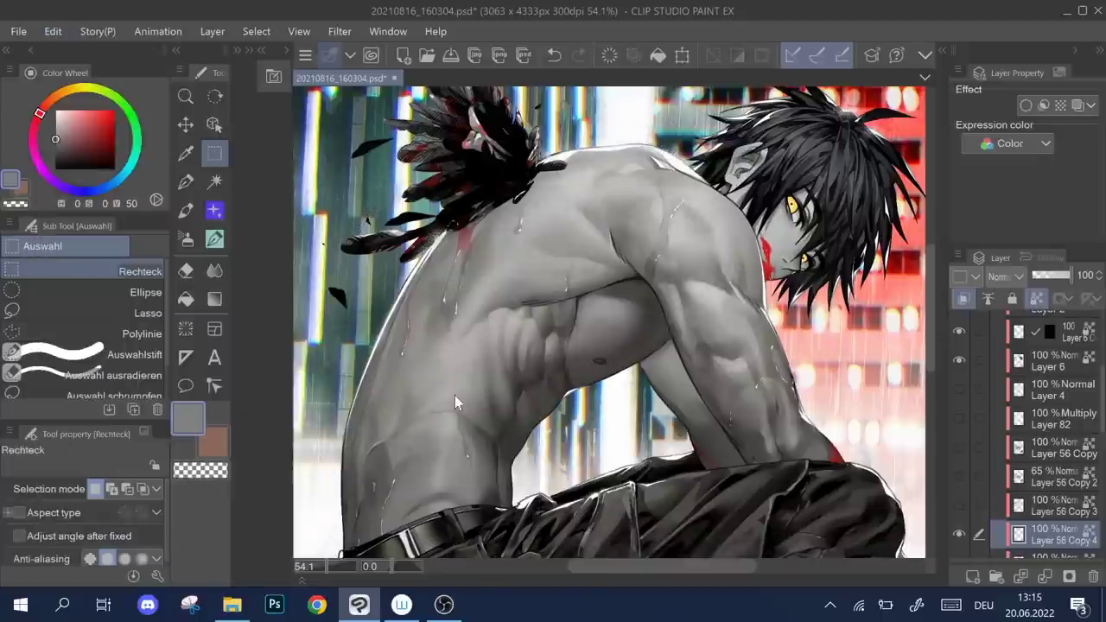
# - Brighten Layer 56 Copy 4 by moving the Level Correction white point left
pyautogui.hotkey('ctrl', 'l')
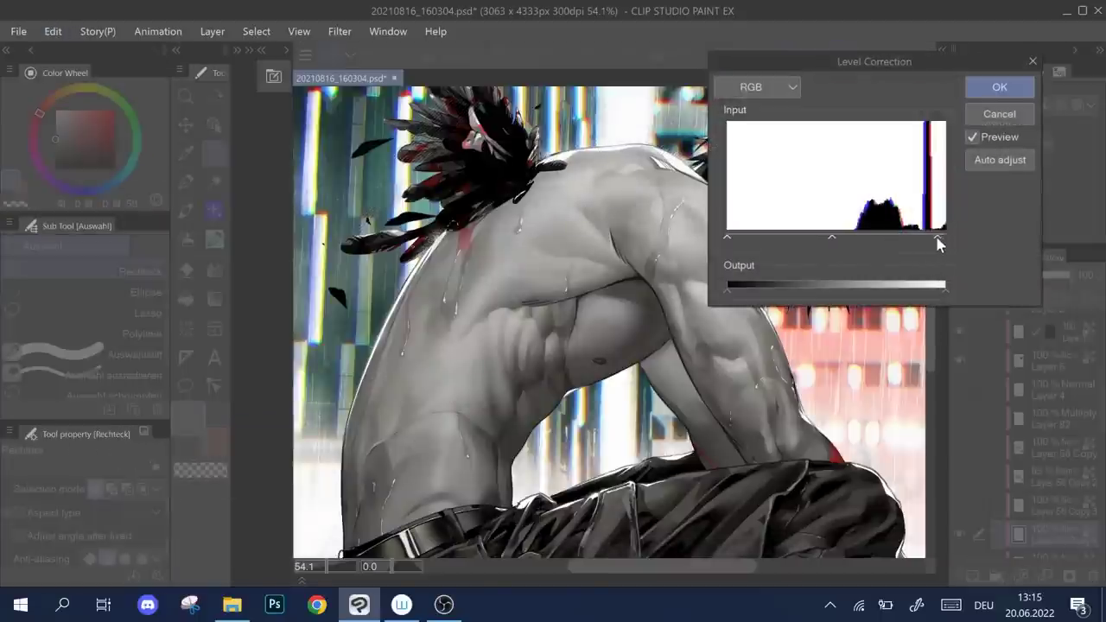
pyautogui.moveTo(940, 238); pyautogui.dragTo(907, 245)
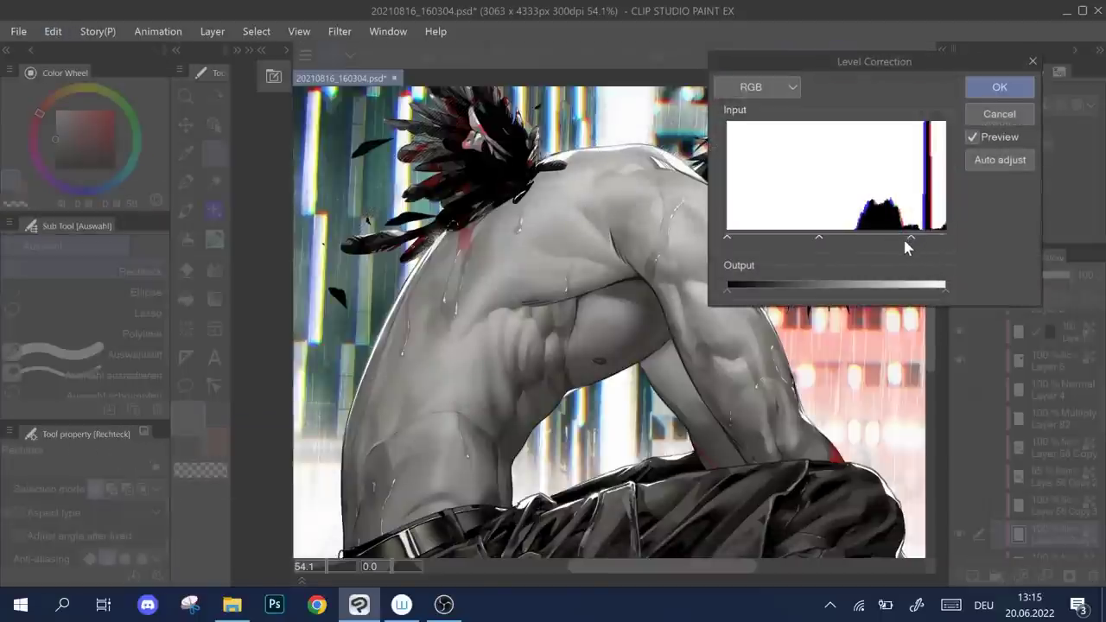
pyautogui.click(976, 89)
pyautogui.scroll(5, 609, 324)
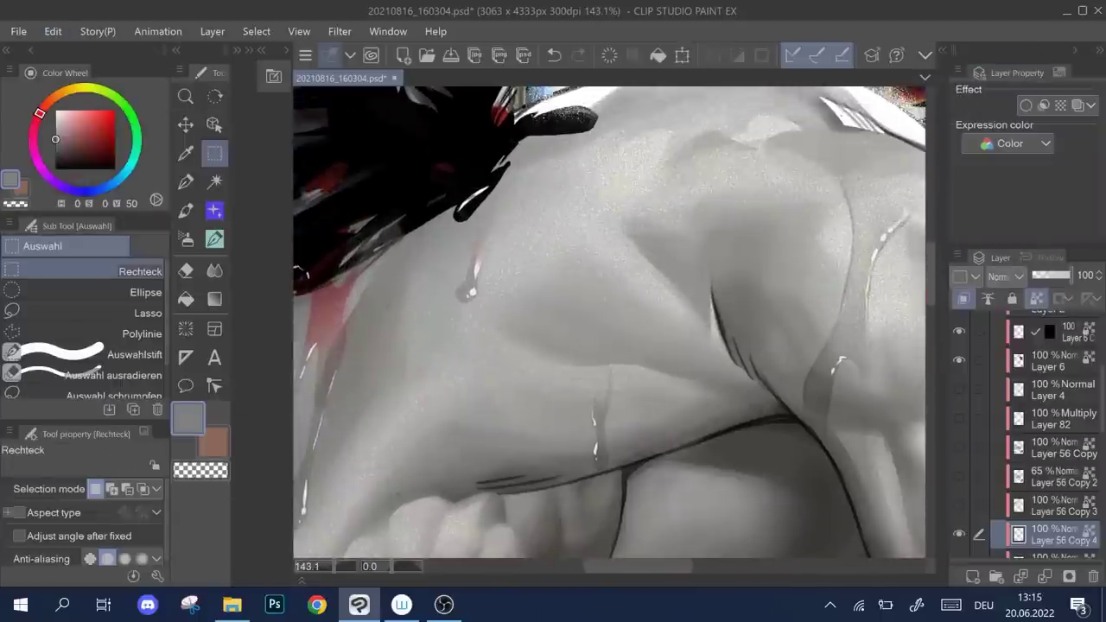
pyautogui.scroll(-1, 609, 322)
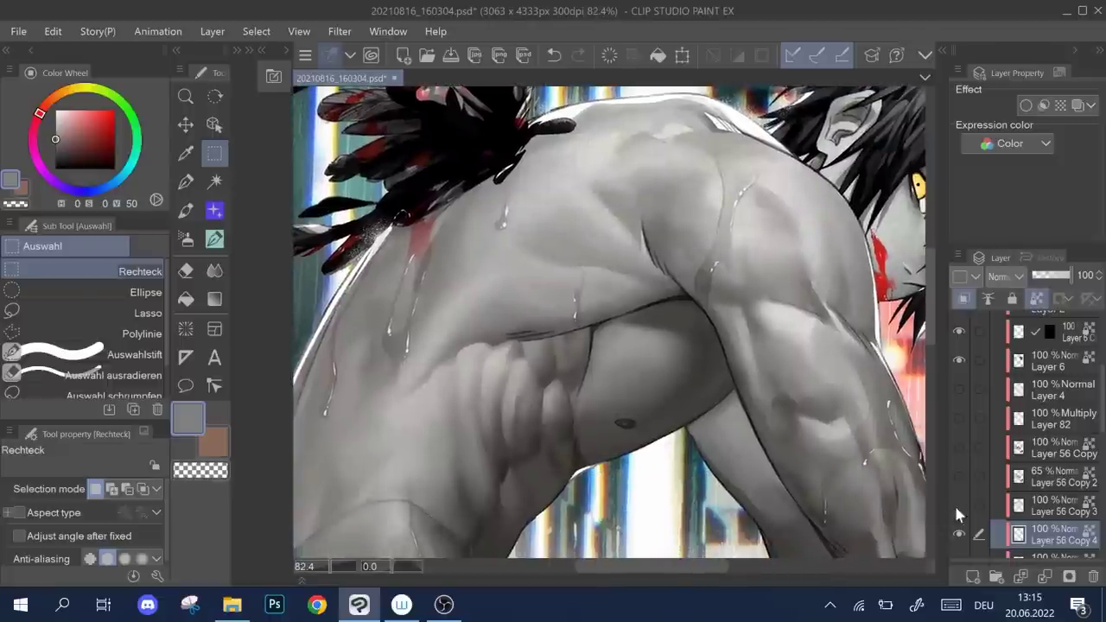
# - Show Layer 56 Copy 2 again and set its opacity to 77%
pyautogui.click(958, 476)
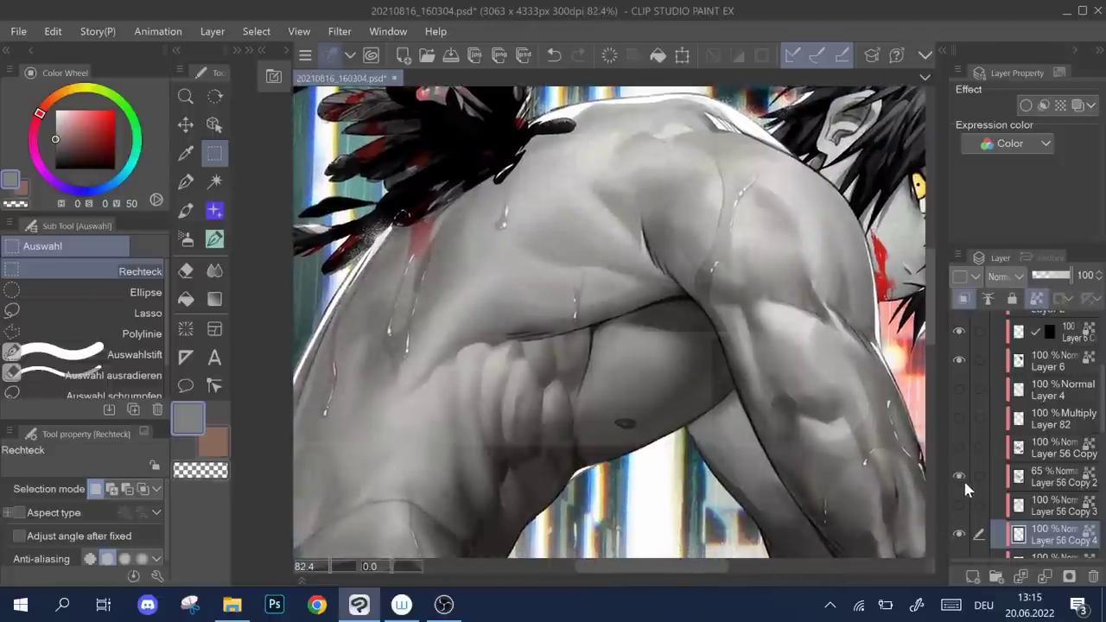
pyautogui.click(1056, 489)
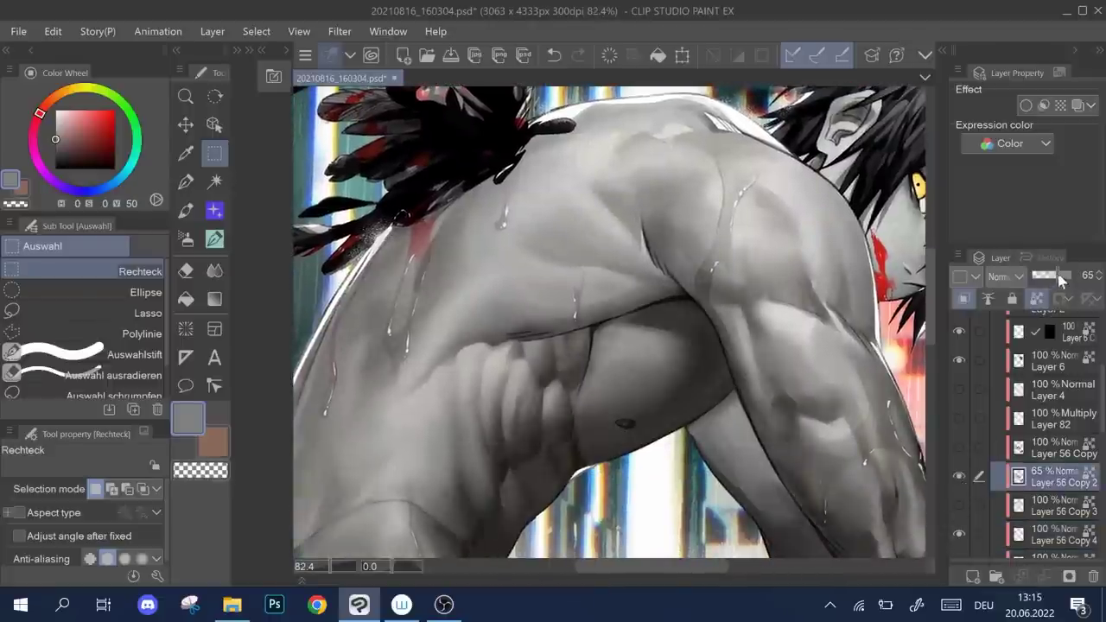
pyautogui.click(1047, 278)
pyautogui.hotkey('ctrl', '-')
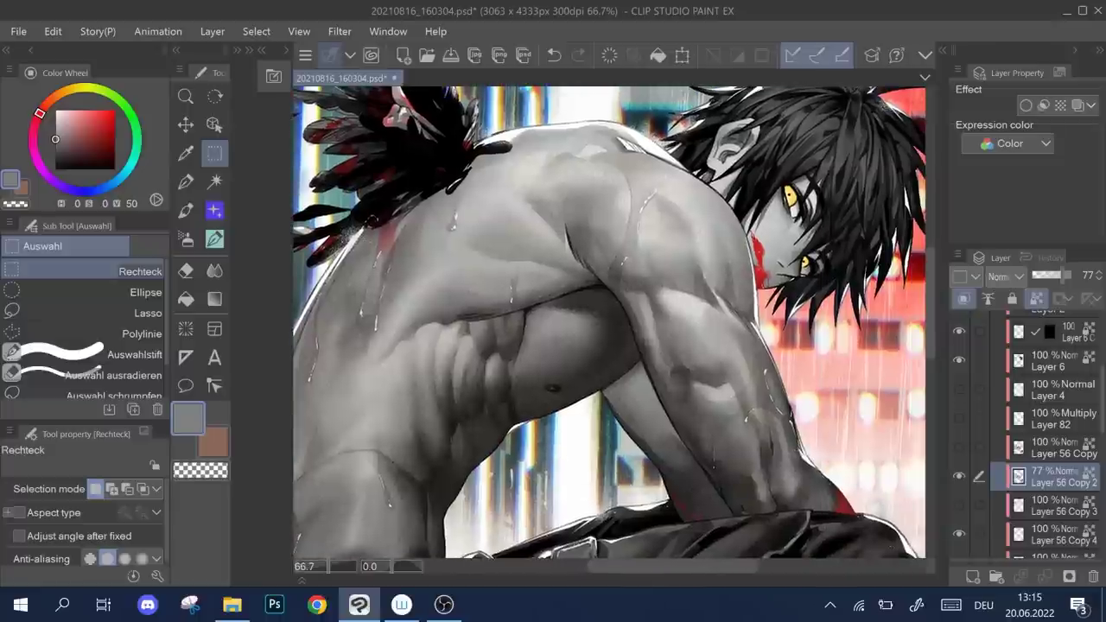
pyautogui.hotkey('ctrl', '+')
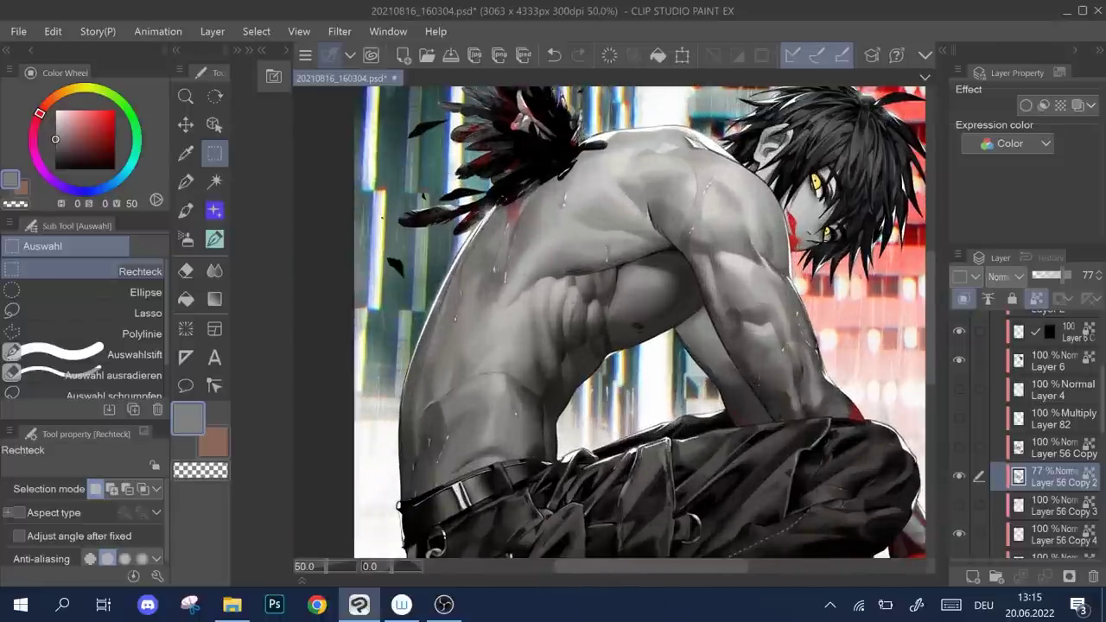
pyautogui.scroll(5, 609, 319)
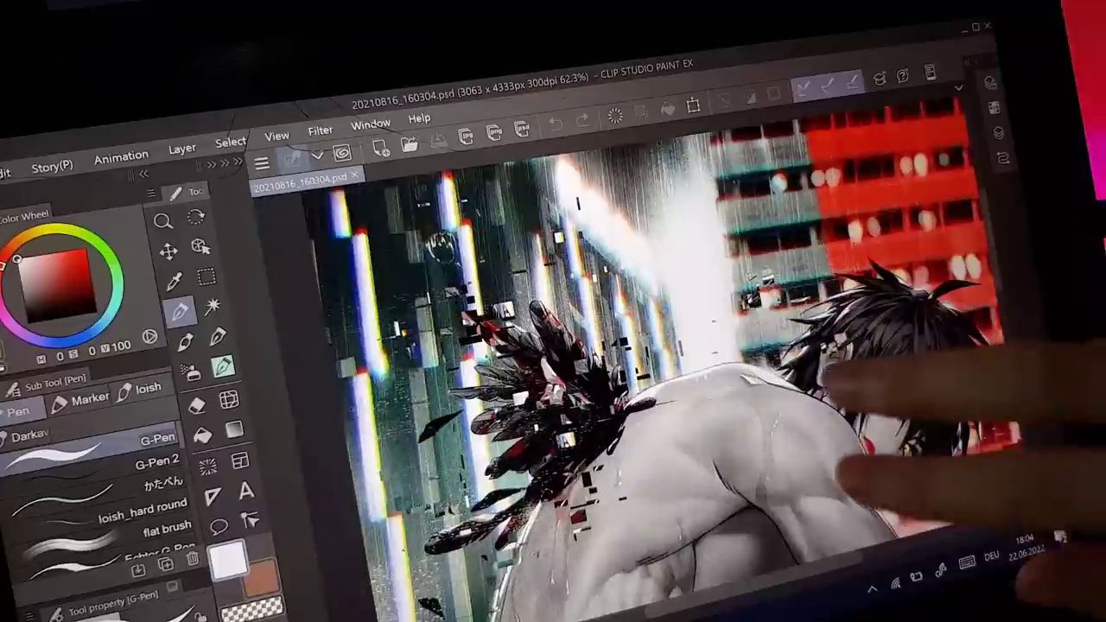
pyautogui.moveTo(829, 380); pyautogui.dragTo(691, 238)
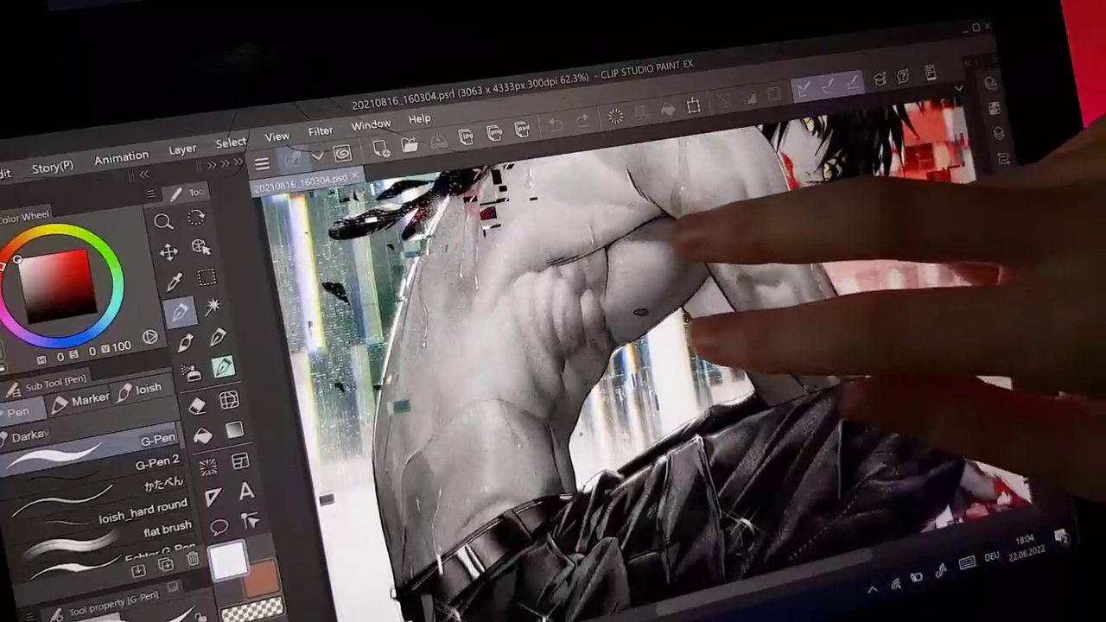
pyautogui.moveTo(691, 329); pyautogui.dragTo(916, 285)
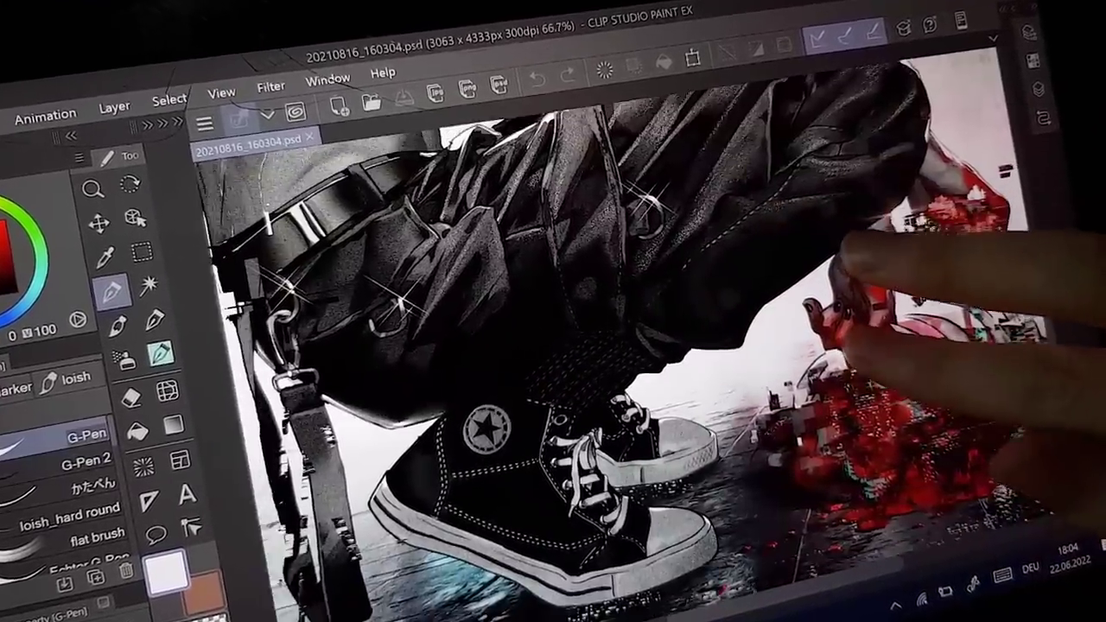
pyautogui.moveTo(864, 250); pyautogui.dragTo(1024, 276)
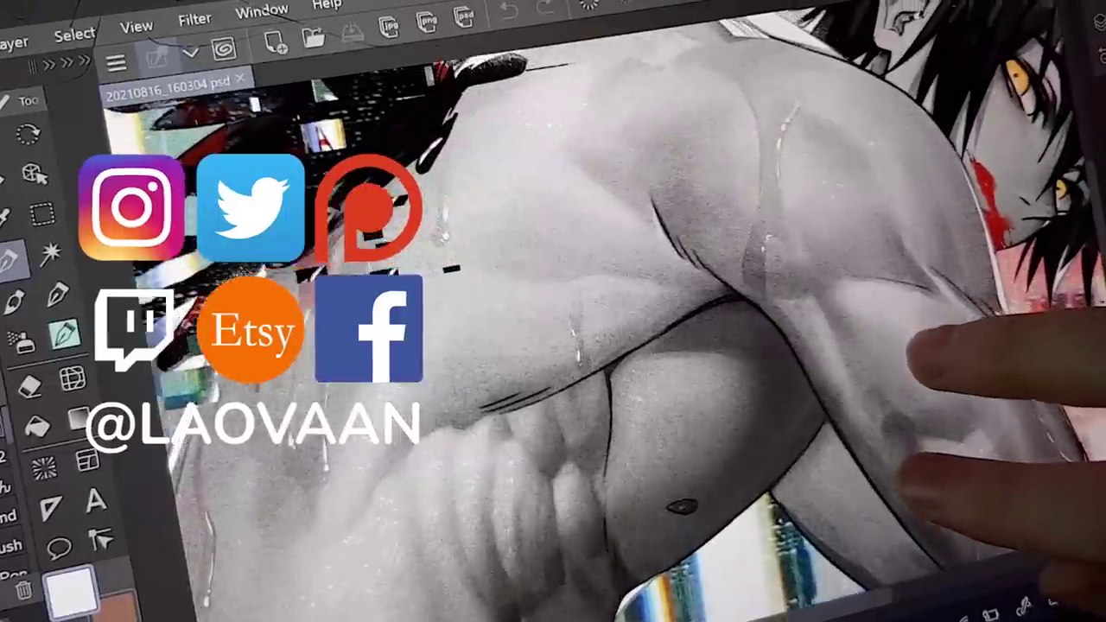